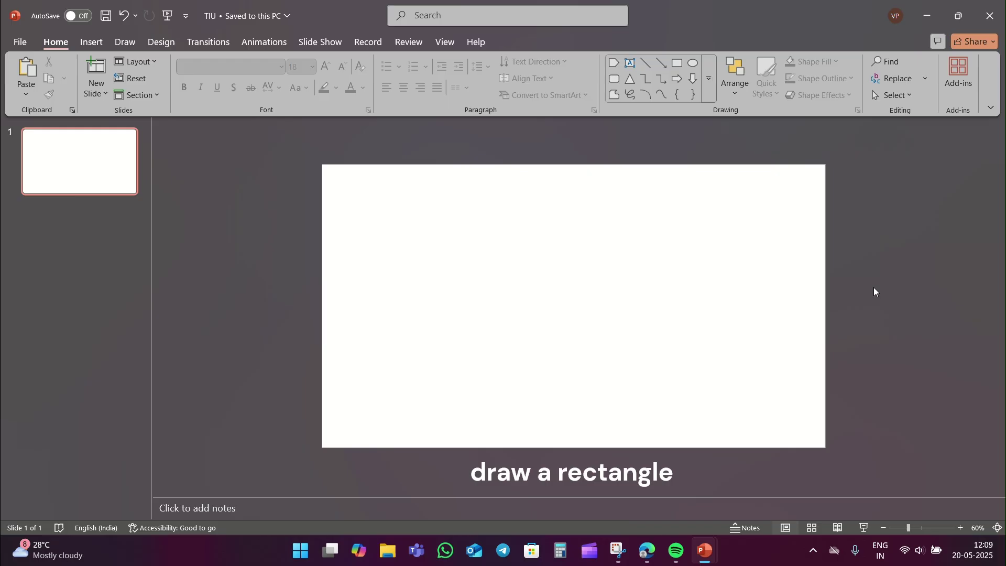
Step: Draw a 4.5 × 4.5 cm square and move it left of the slide centre
click(677, 66)
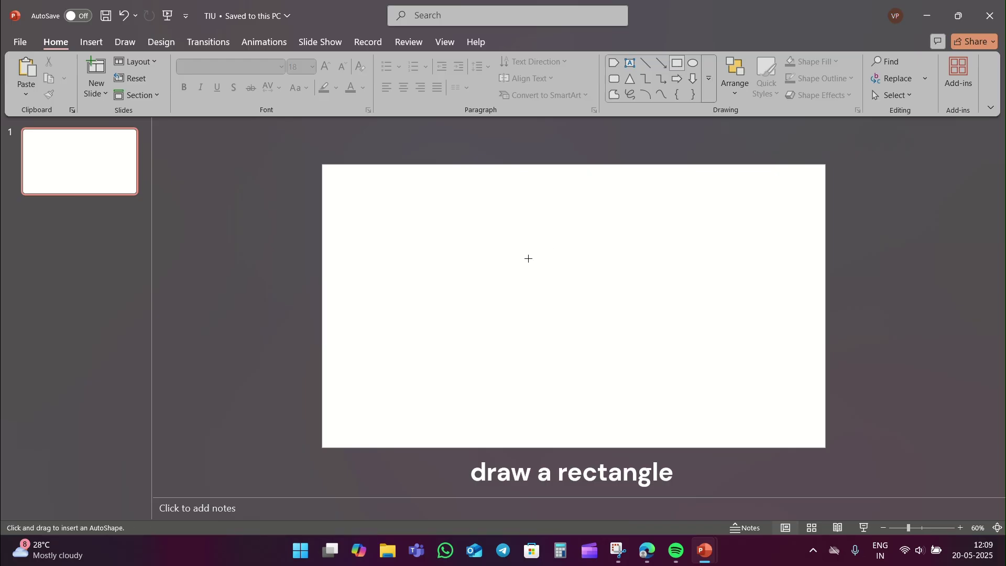
drag(516, 261, 595, 337)
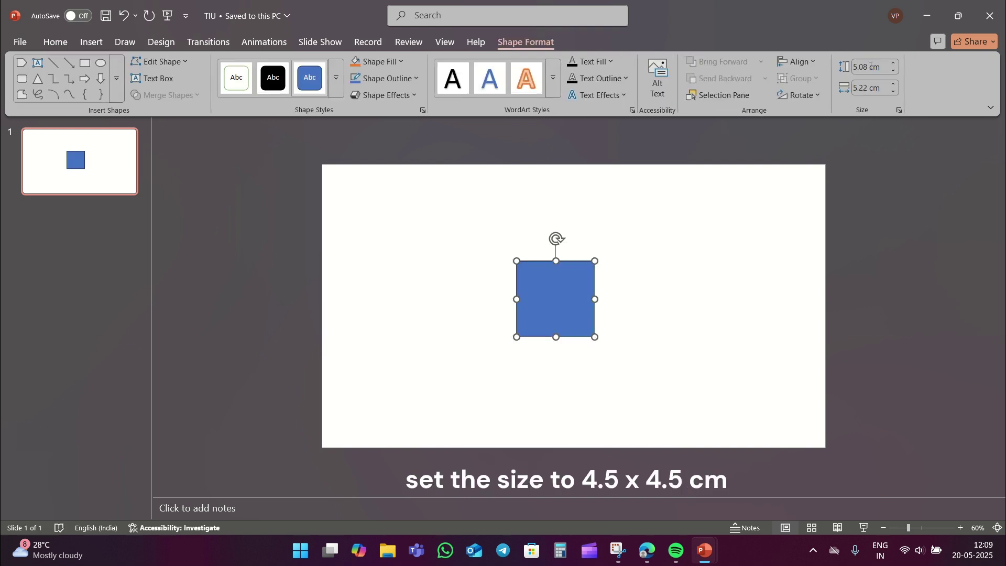
click(871, 67)
text(4.5)
click(870, 88)
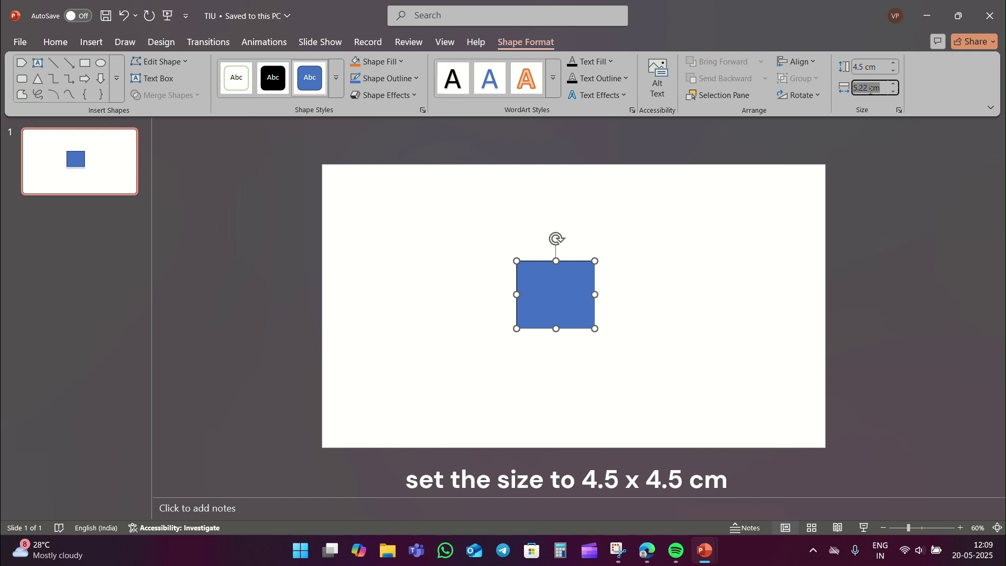
text(4.5)
click(719, 311)
mouse_move(543, 307)
mouse_down()
mouse_move(471, 308)
mouse_move(471, 320)
mouse_up()
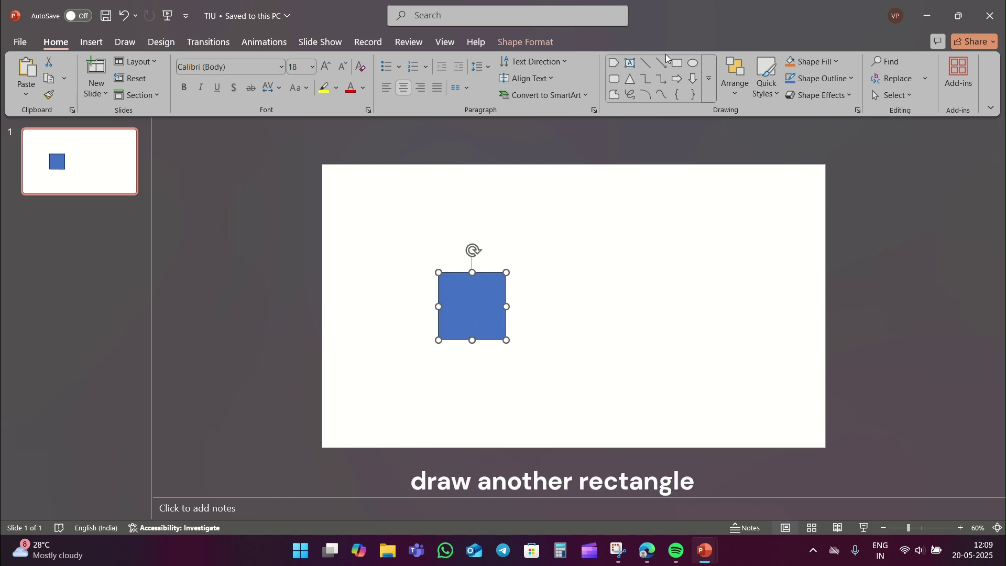
Step: Draw a narrow rectangle 1.17 cm wide to the left of the square
click(676, 63)
drag(415, 292, 434, 348)
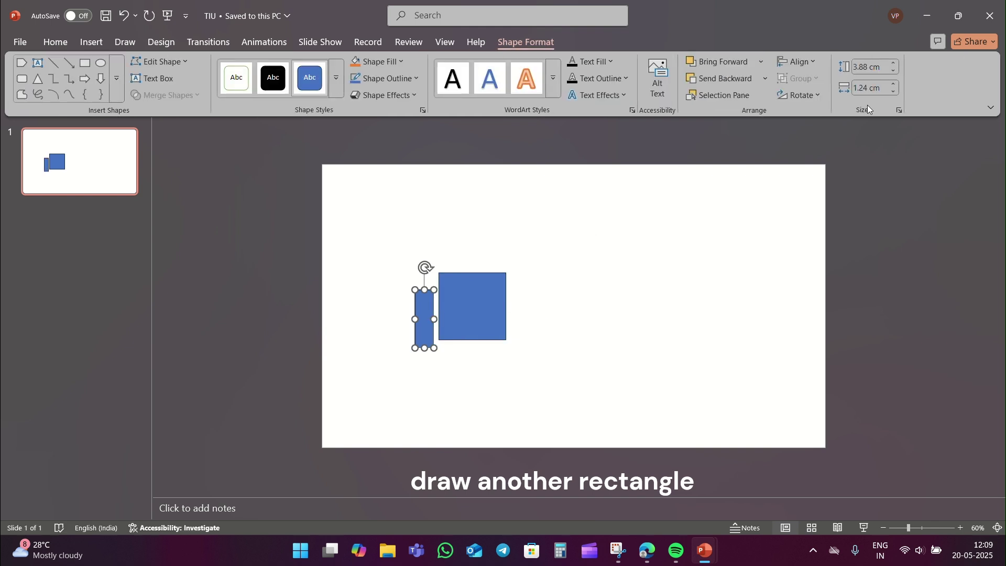
click(870, 87)
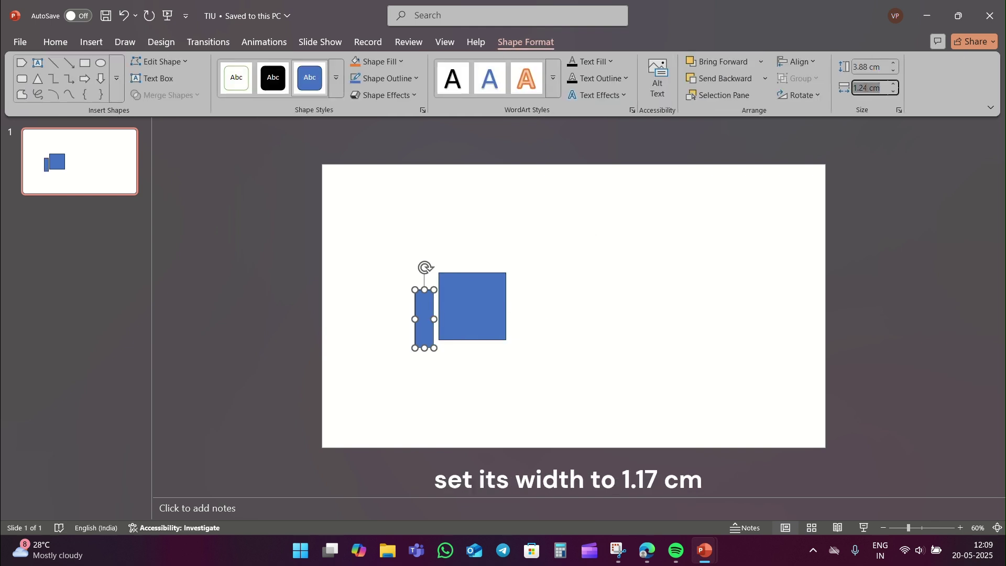
text(1.17)
click(617, 282)
Step: Place the narrow rectangle against the square's left side, shortened to half its height
click(424, 322)
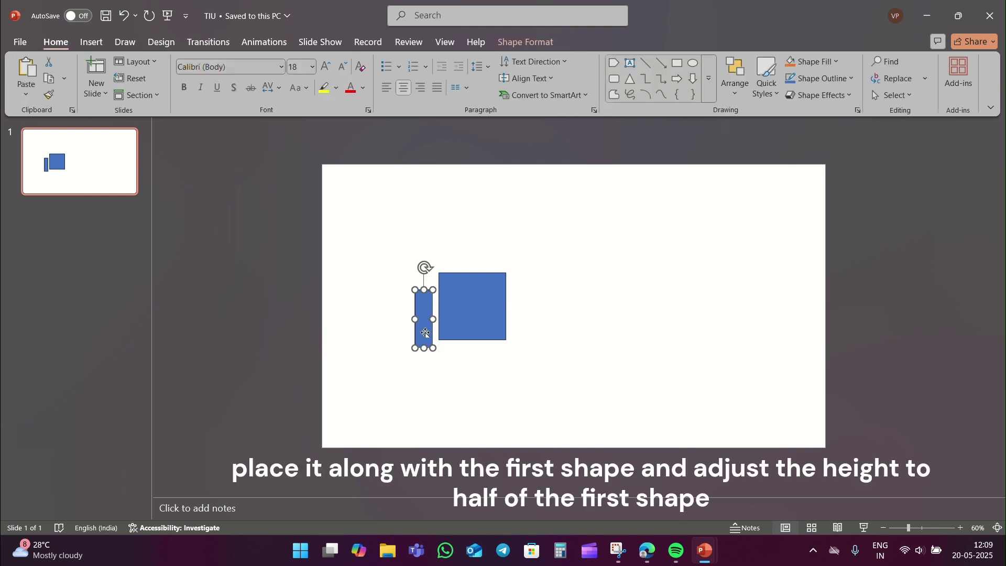
drag(425, 321, 430, 328)
drag(430, 282, 430, 304)
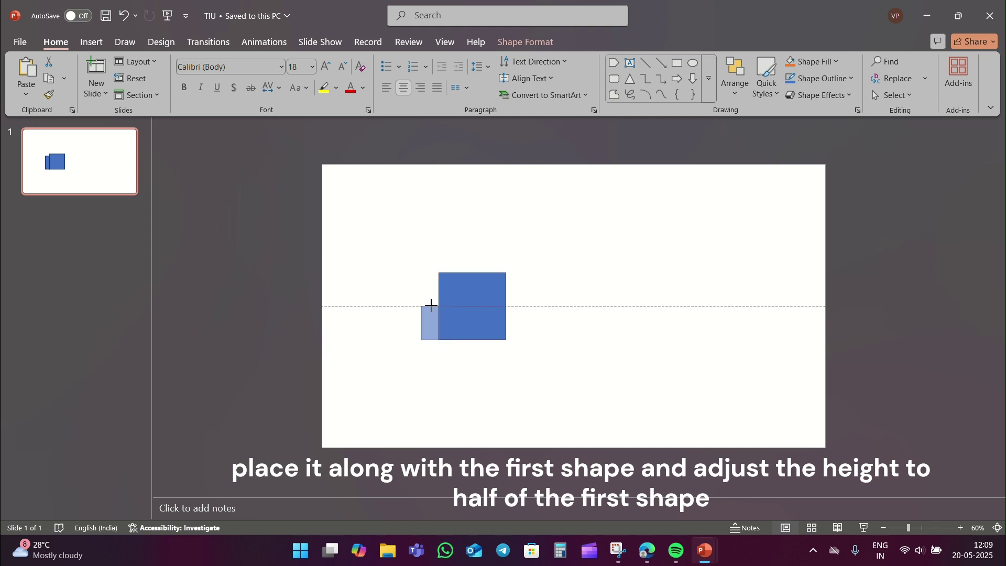
click(561, 233)
Step: Draw a pentagon arrow below the squares with a 1.17 cm height
click(705, 93)
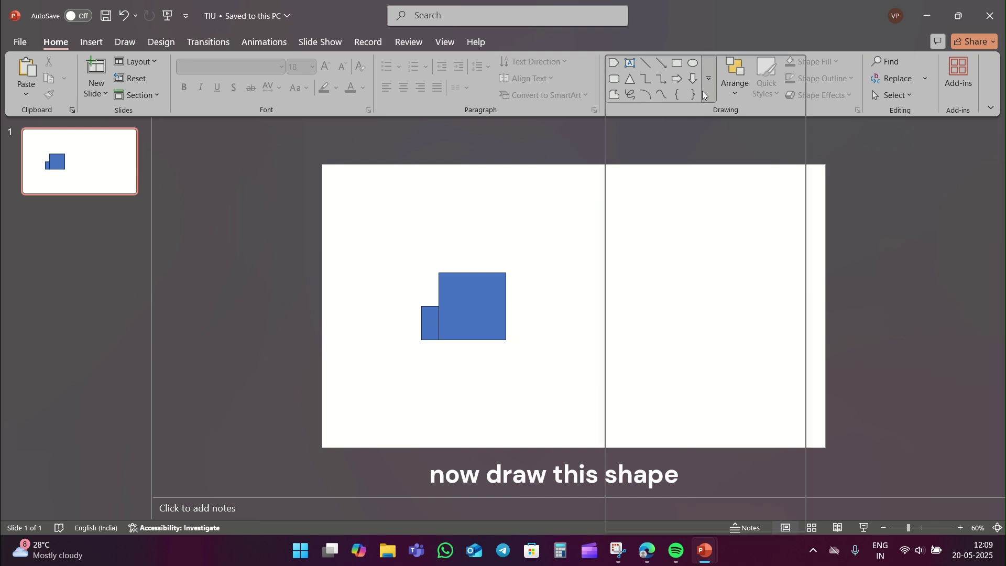
click(615, 85)
drag(440, 352, 502, 369)
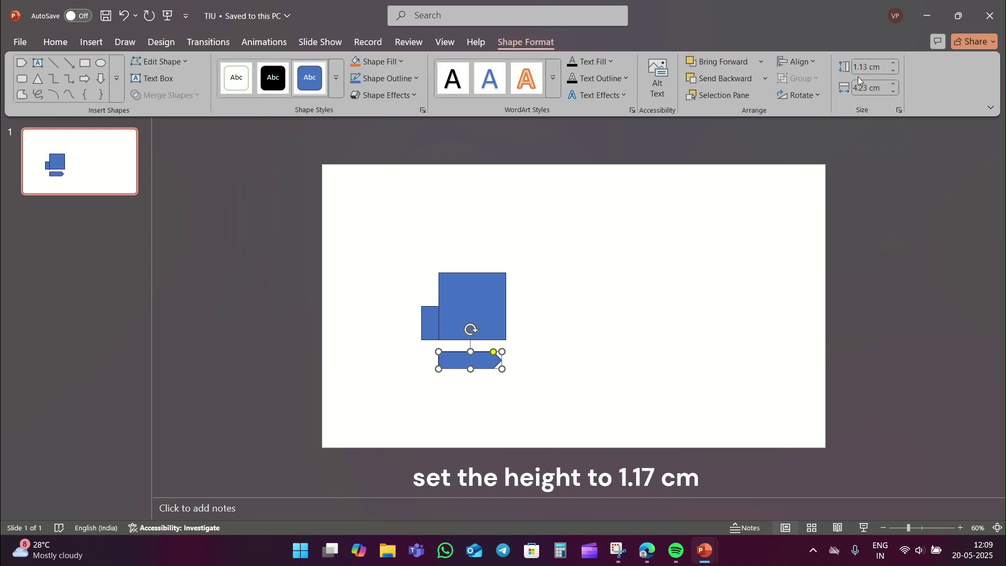
text(1.17)
click(565, 311)
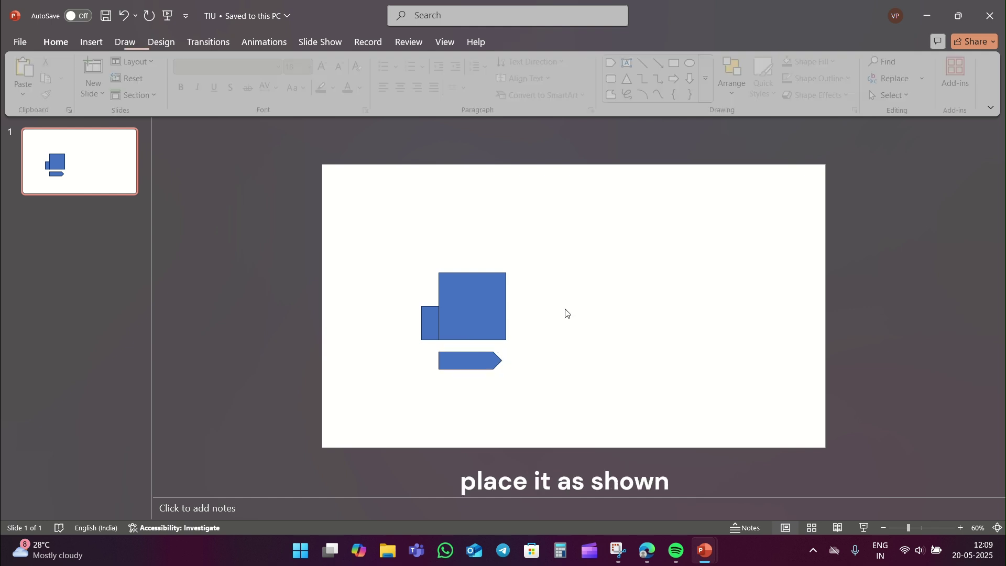
Step: Position the pentagon flush left under the squares, shorten its tip, and select it with the narrow rectangle
click(471, 367)
drag(475, 363, 467, 349)
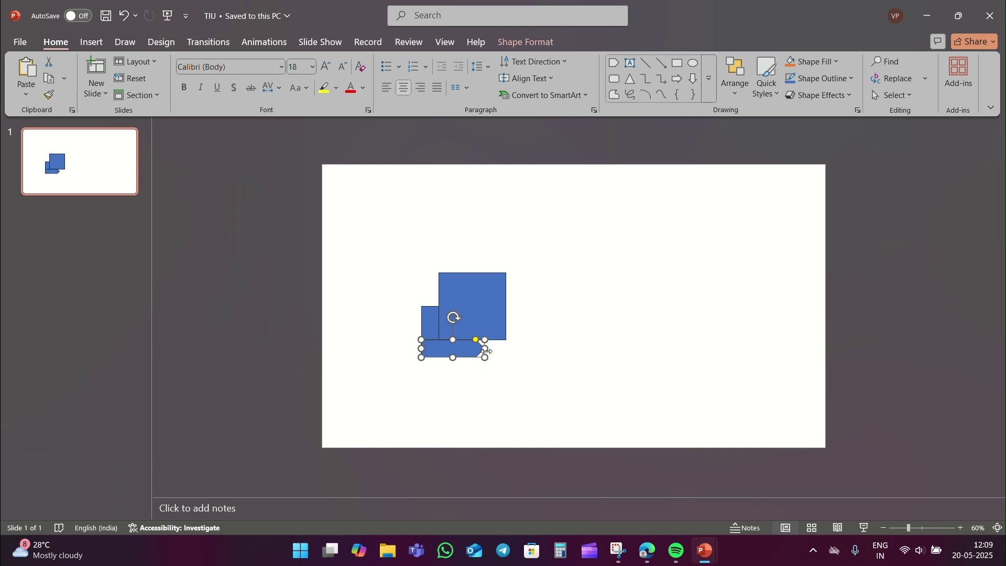
drag(486, 351, 479, 350)
click(569, 306)
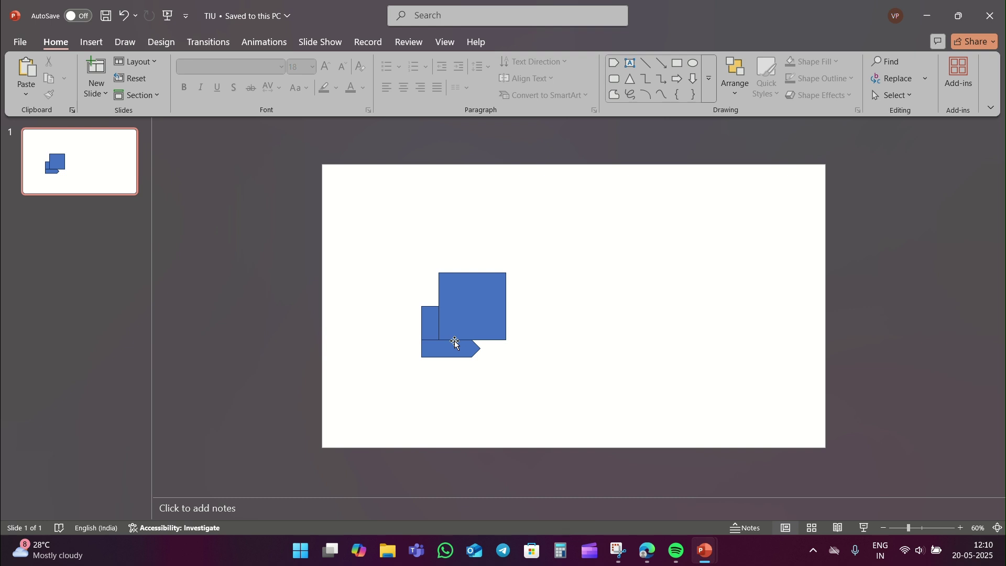
click(453, 348)
shift+click(430, 318)
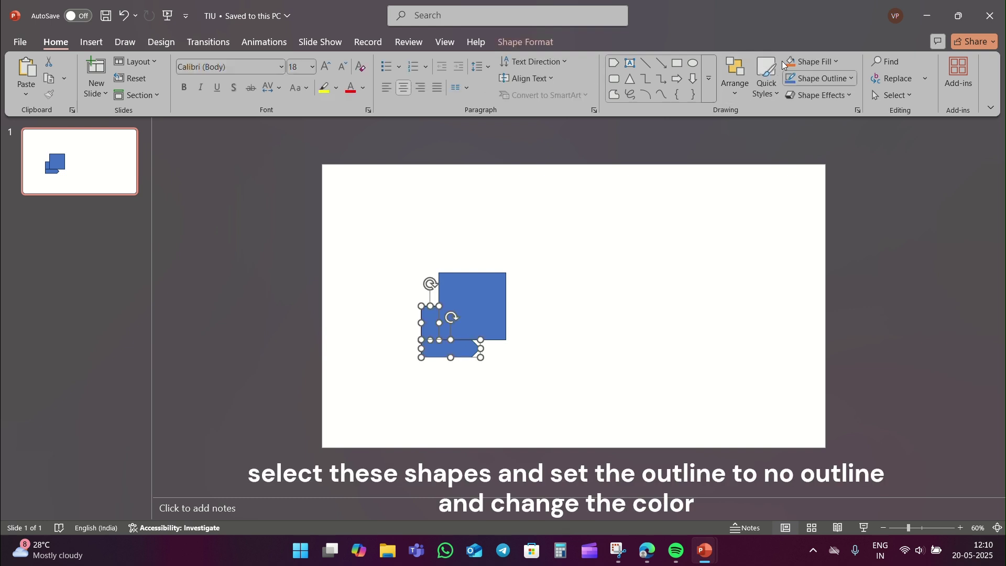
Step: Remove the outline from the pentagon and narrow rectangle and fill both crimson
click(812, 79)
click(806, 344)
click(818, 61)
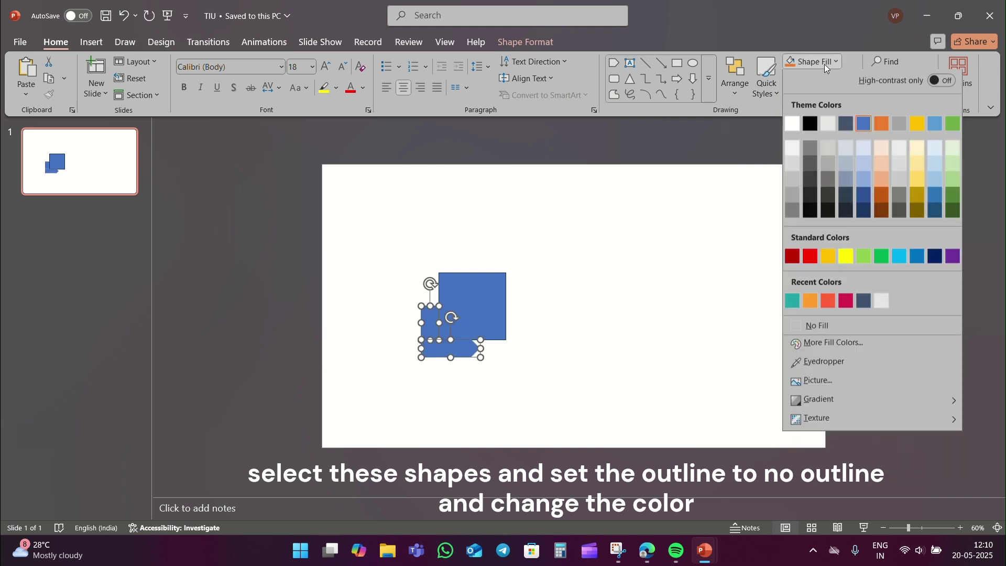
click(847, 304)
click(537, 307)
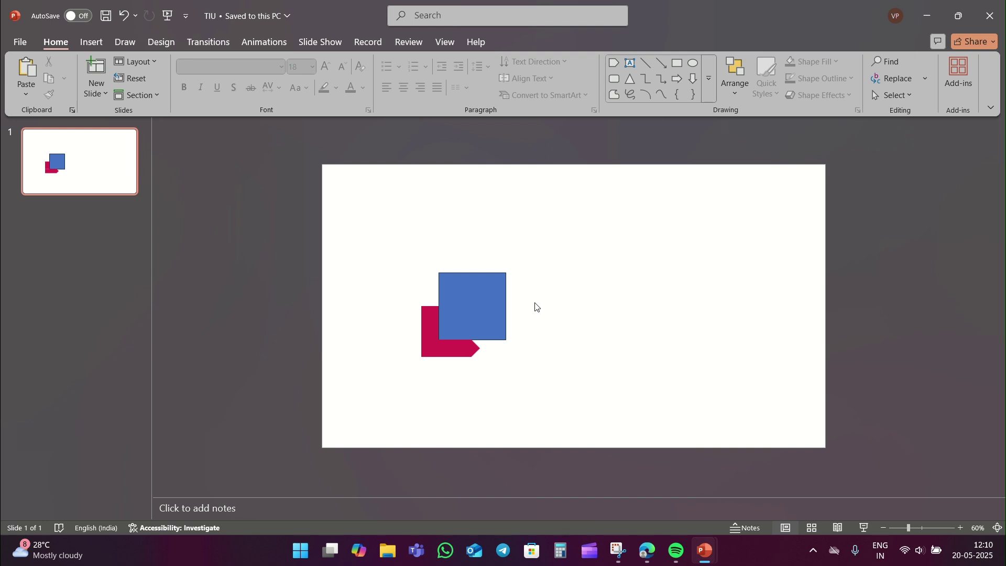
Step: Copy the crimson strip, rotate it horizontal, fill it orange-red, and place it below the square
click(432, 326)
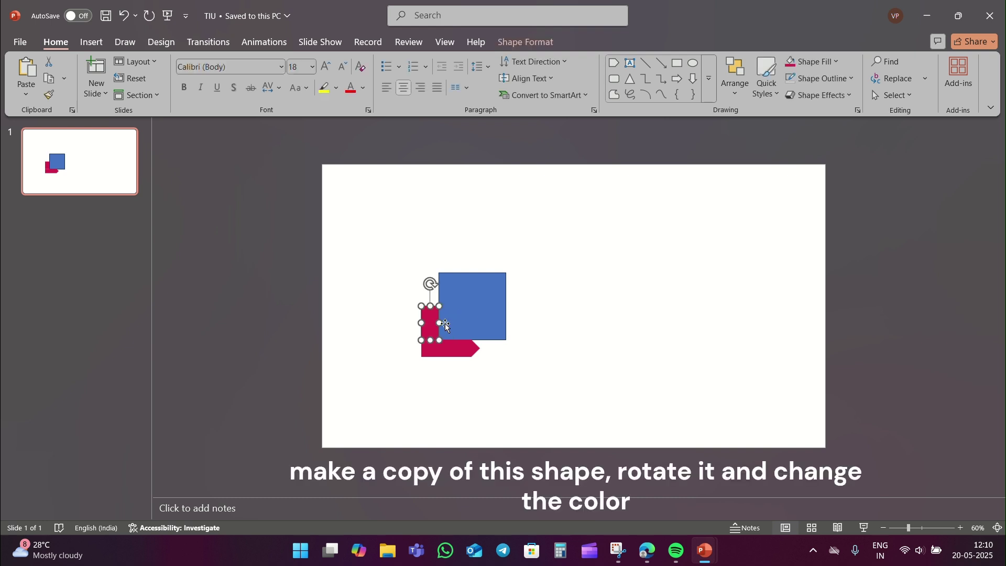
drag(430, 323, 515, 339)
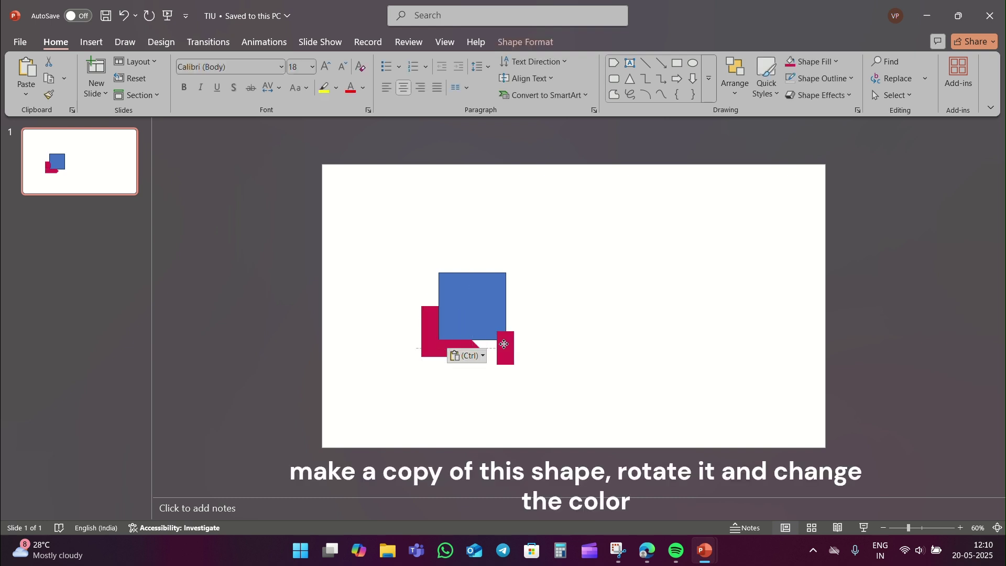
drag(515, 299, 553, 341)
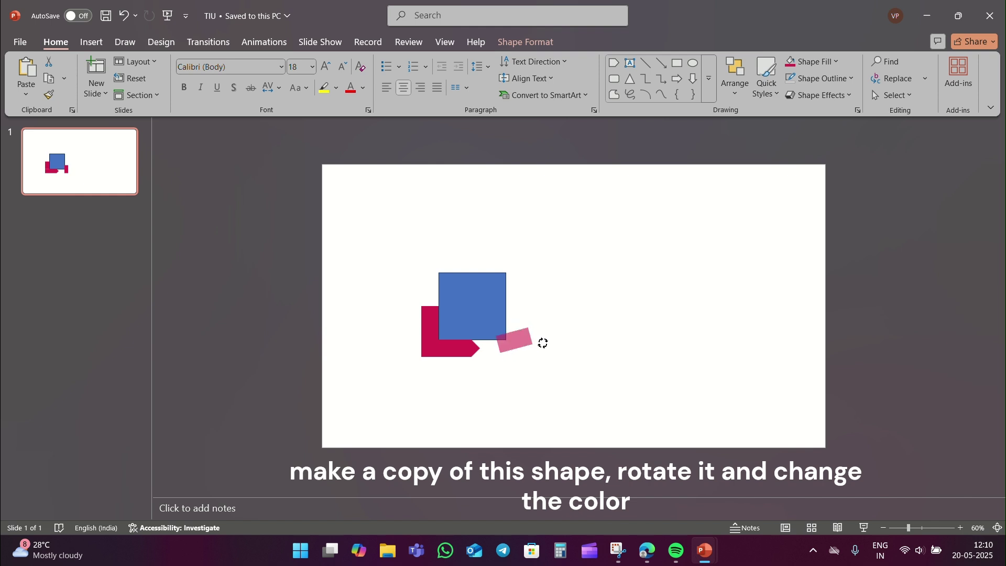
click(813, 61)
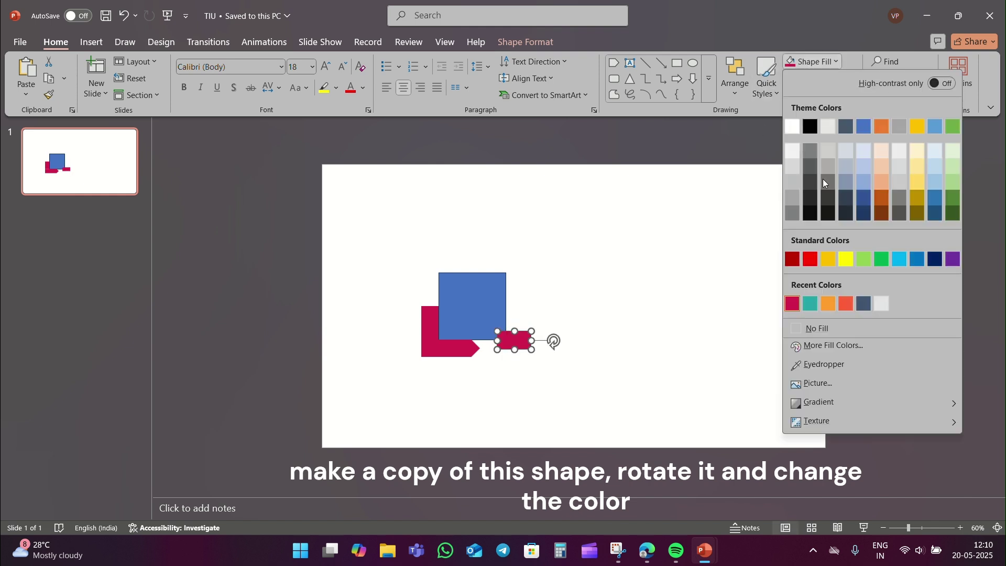
click(844, 303)
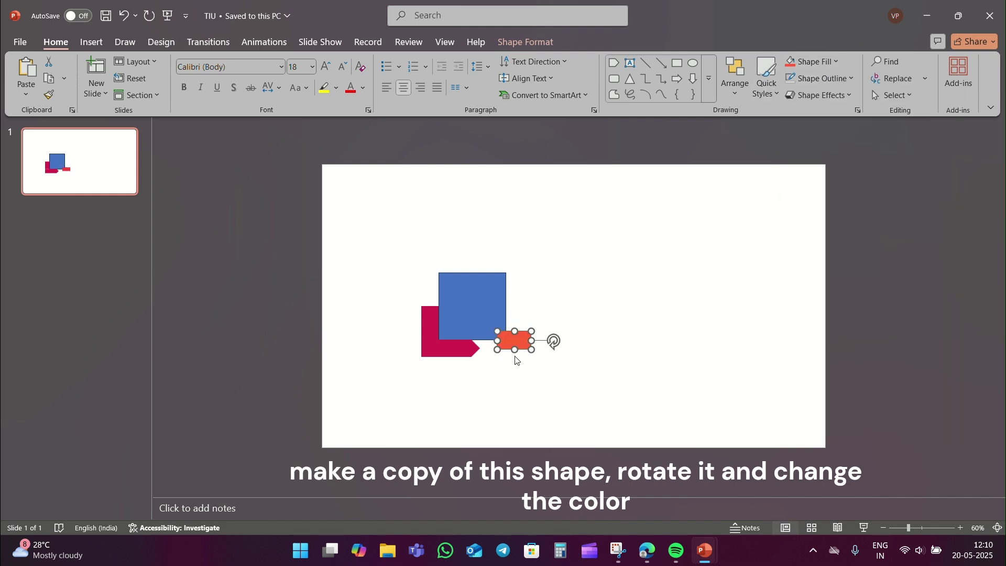
drag(519, 343, 495, 352)
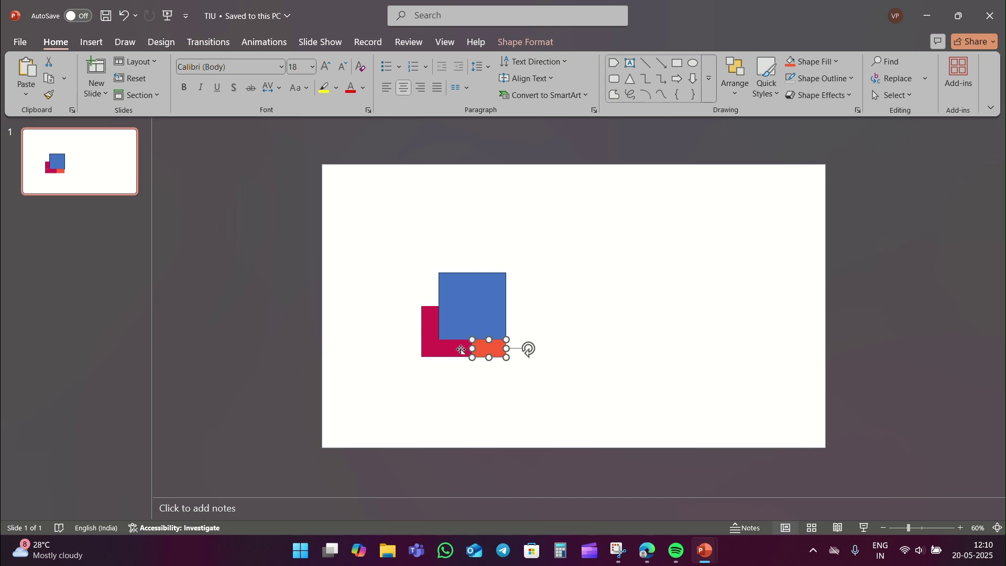
Step: Bring the orange strip to the front and lengthen it to the right
click(461, 350)
right_click(462, 350)
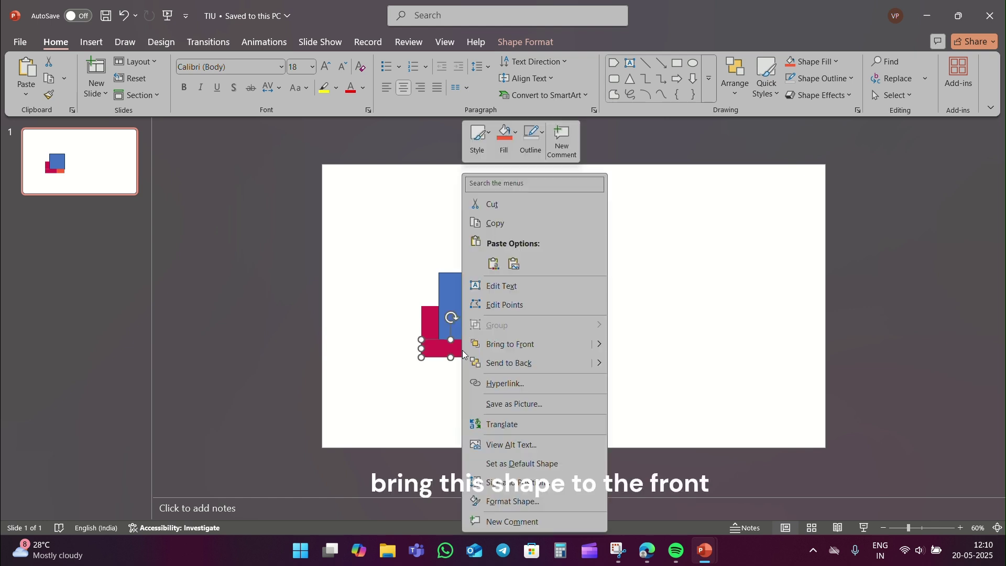
click(519, 350)
click(558, 325)
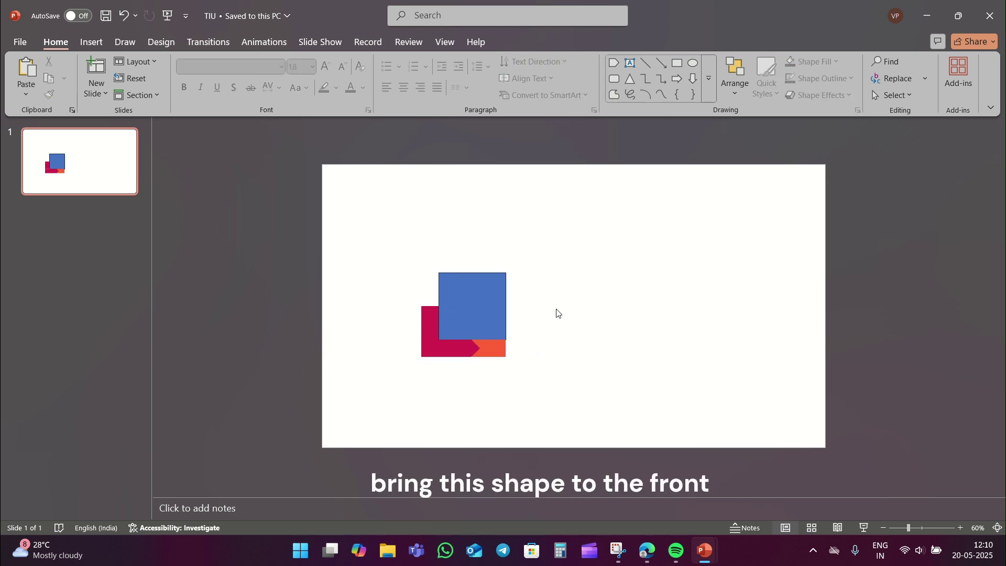
click(497, 348)
drag(506, 347, 527, 348)
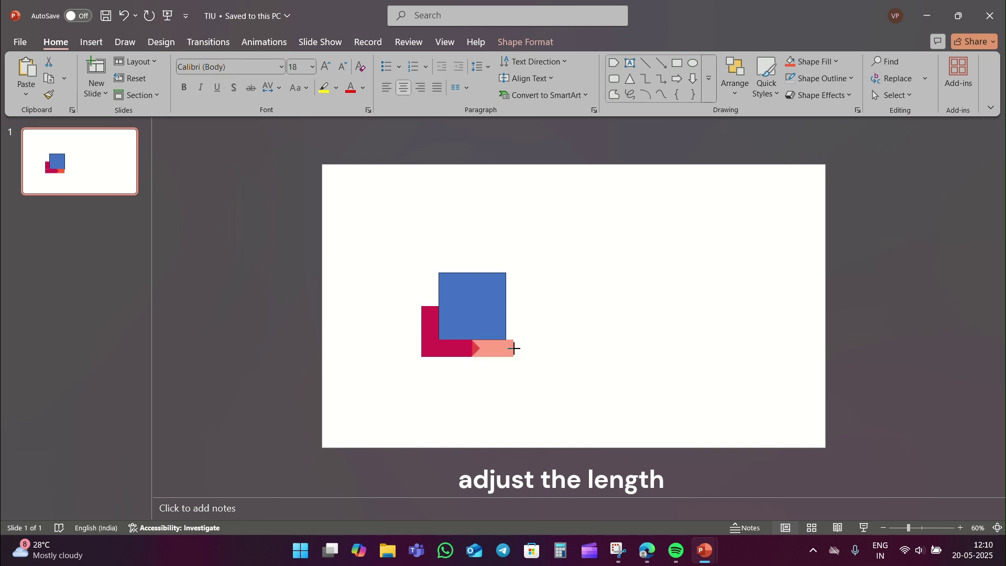
Step: Duplicate the small crimson bar, fill it orange, and stand it against the square's right edge
click(432, 328)
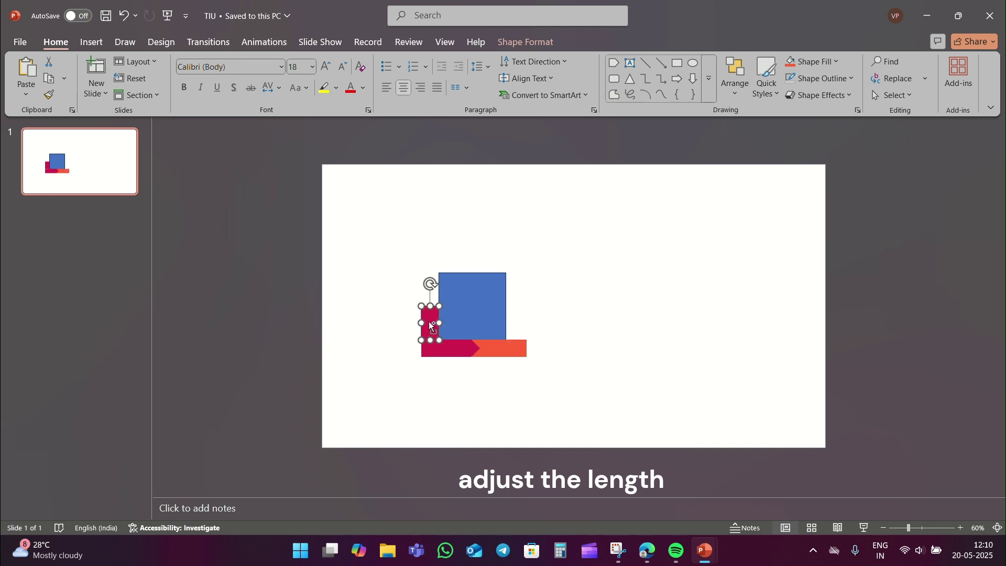
key(ctrl+c)
key(ctrl+v)
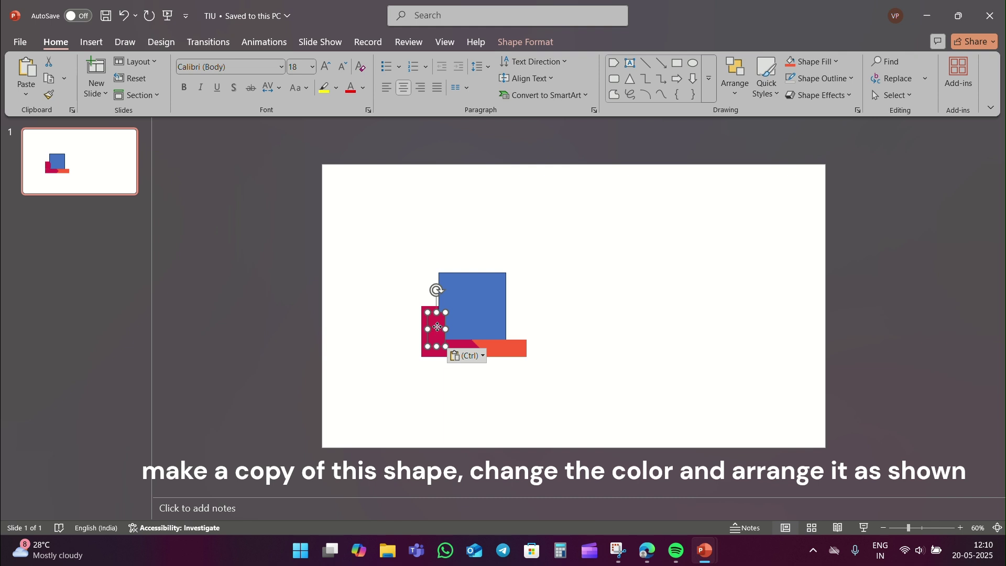
drag(437, 327, 526, 309)
click(526, 309)
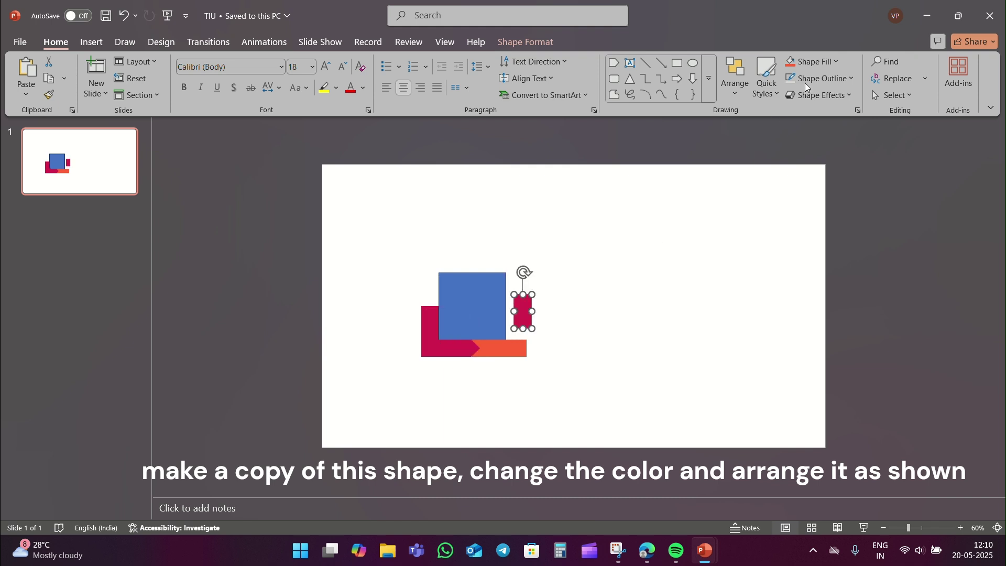
click(791, 61)
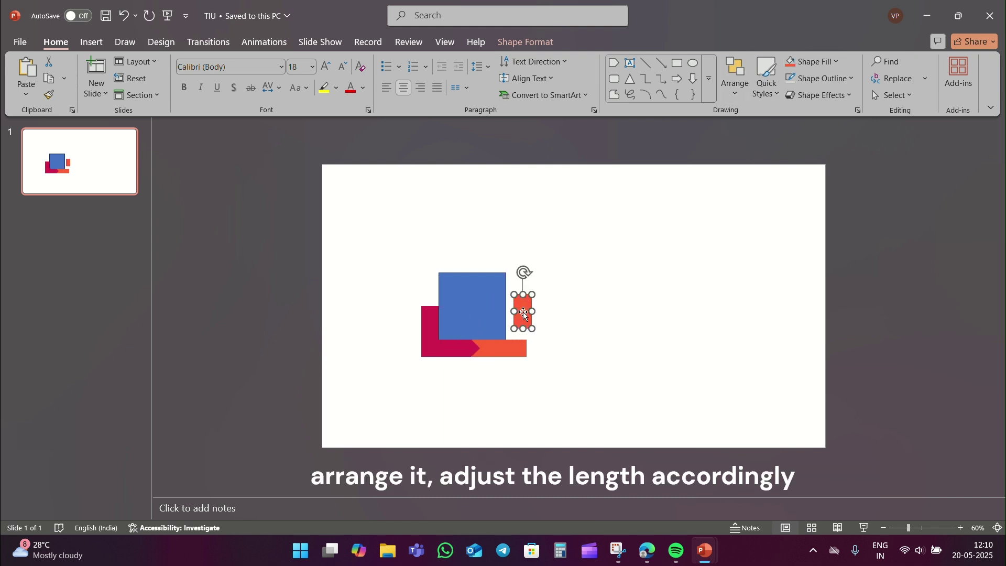
drag(524, 313, 511, 328)
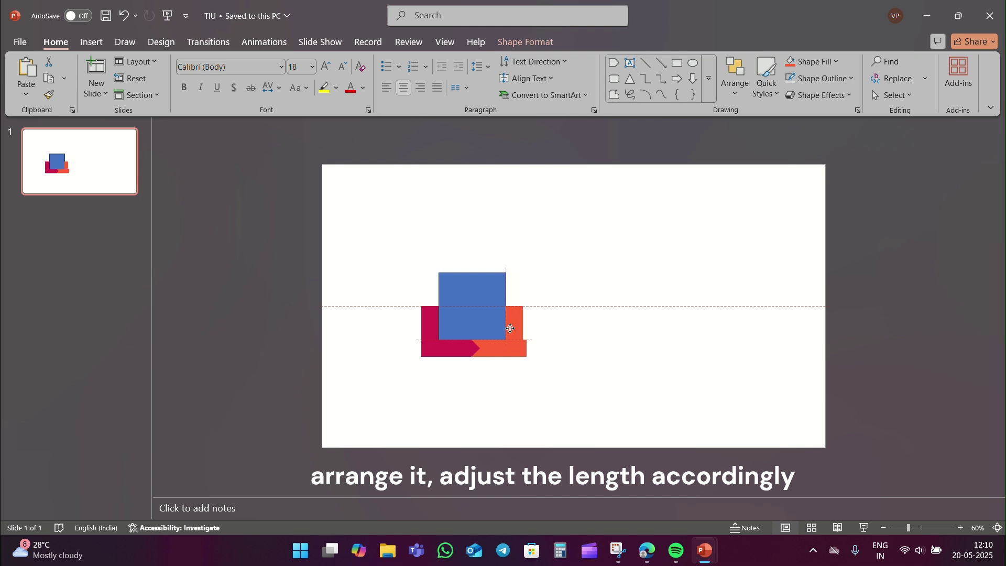
Step: Shorten the bottom orange bar so it meets the upright orange bar
click(516, 352)
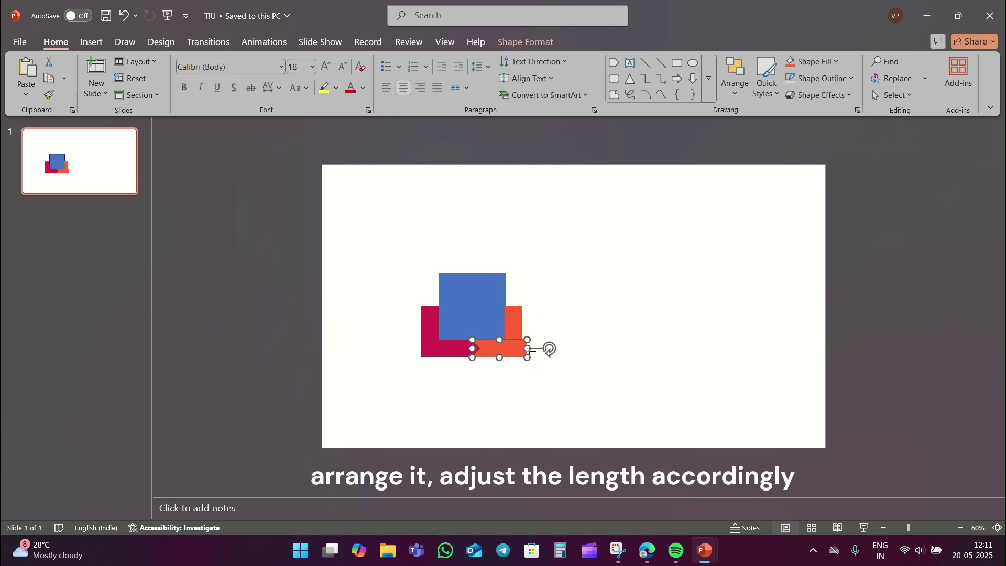
drag(528, 349, 523, 349)
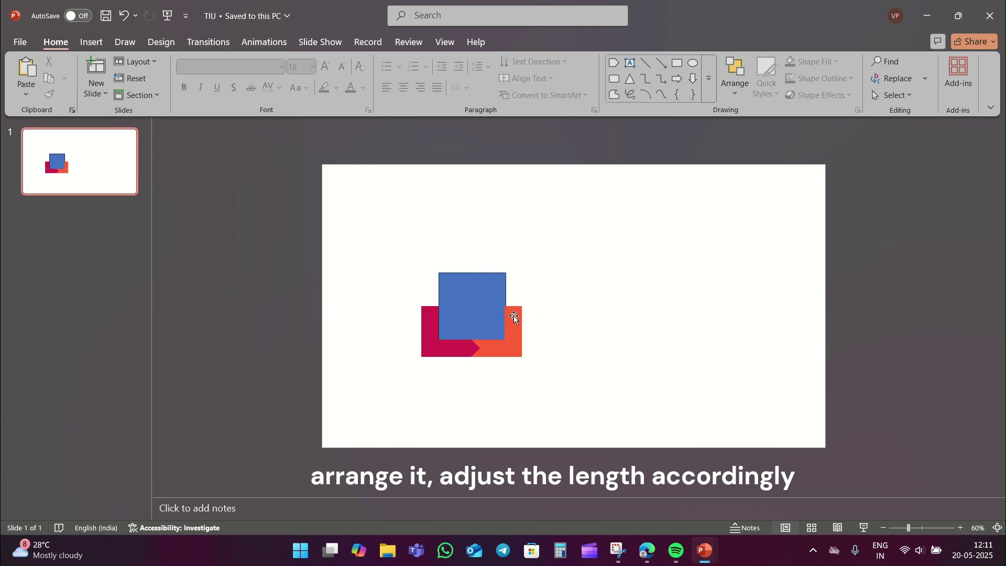
click(503, 288)
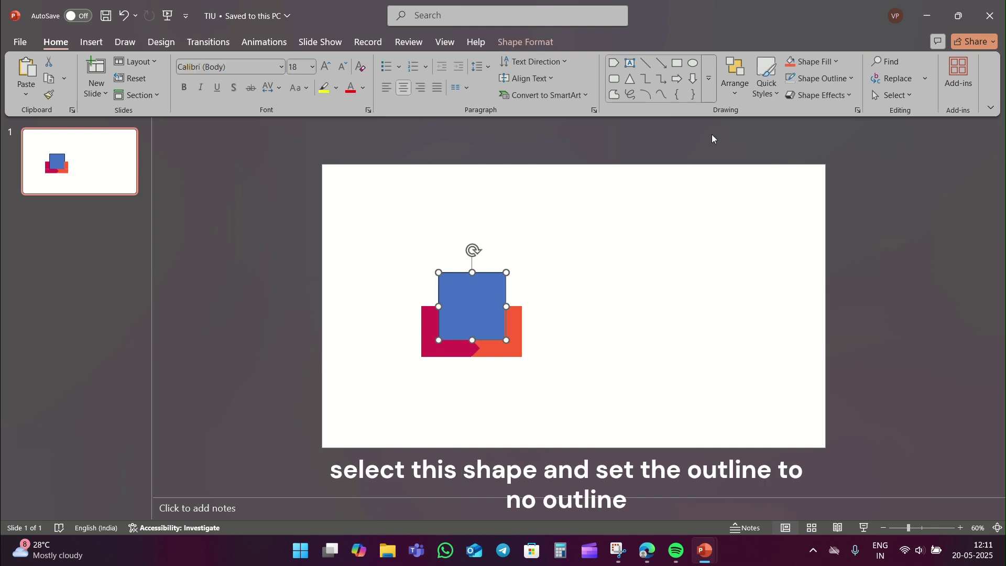
Step: Remove the blue square's outline
click(817, 78)
click(820, 344)
click(519, 348)
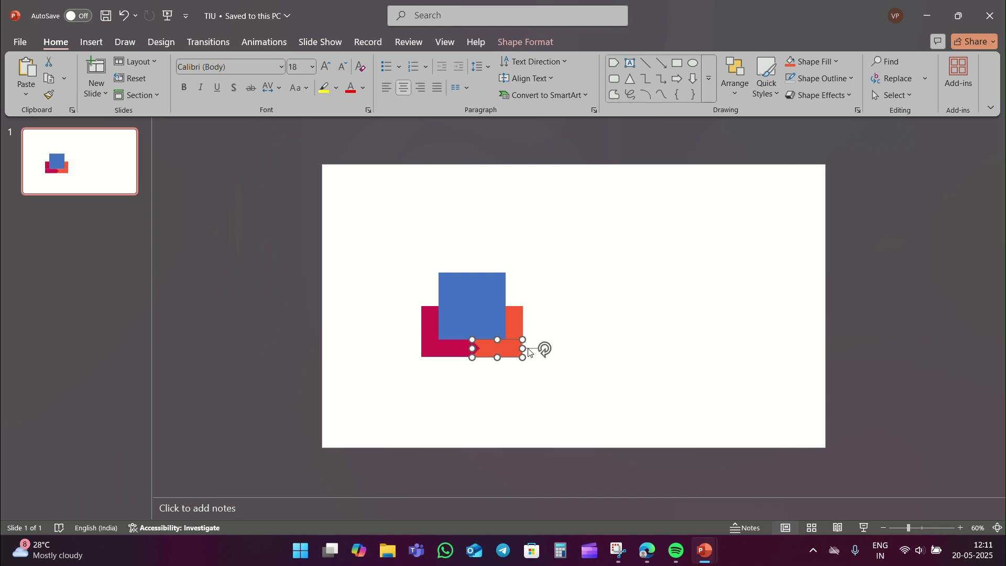
drag(523, 349, 526, 348)
click(552, 299)
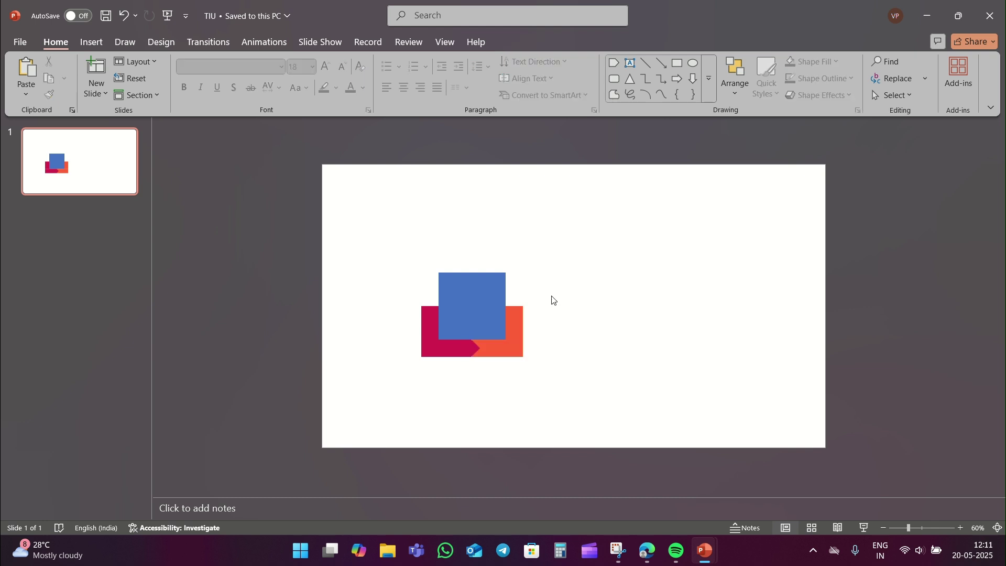
Step: Stretch the upright orange bar upward past the blue square's top edge
click(513, 319)
drag(515, 306, 513, 258)
click(501, 347)
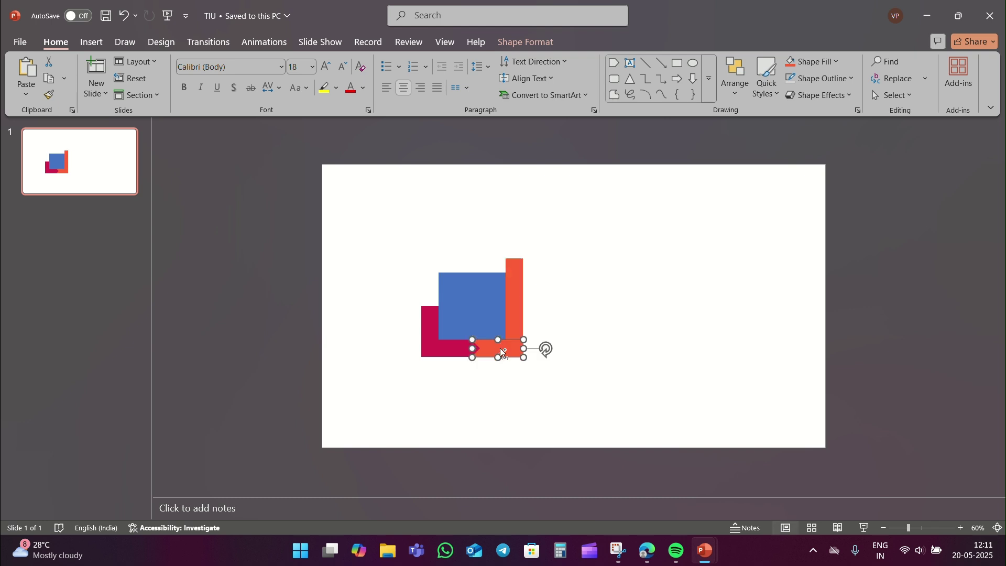
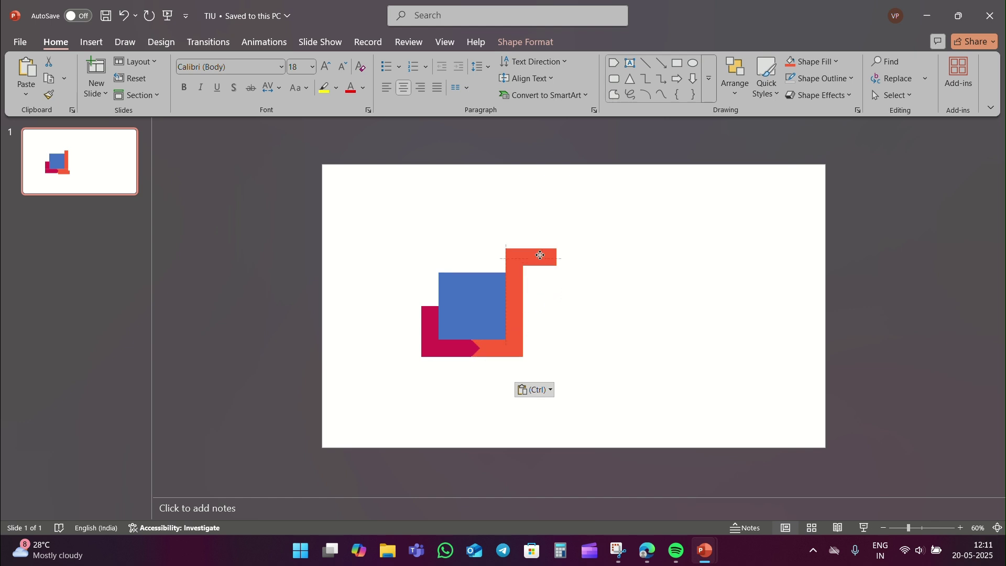
Step: Duplicate the blue square right of the orange bar and extend the small orange top piece over it
drag(540, 255, 540, 262)
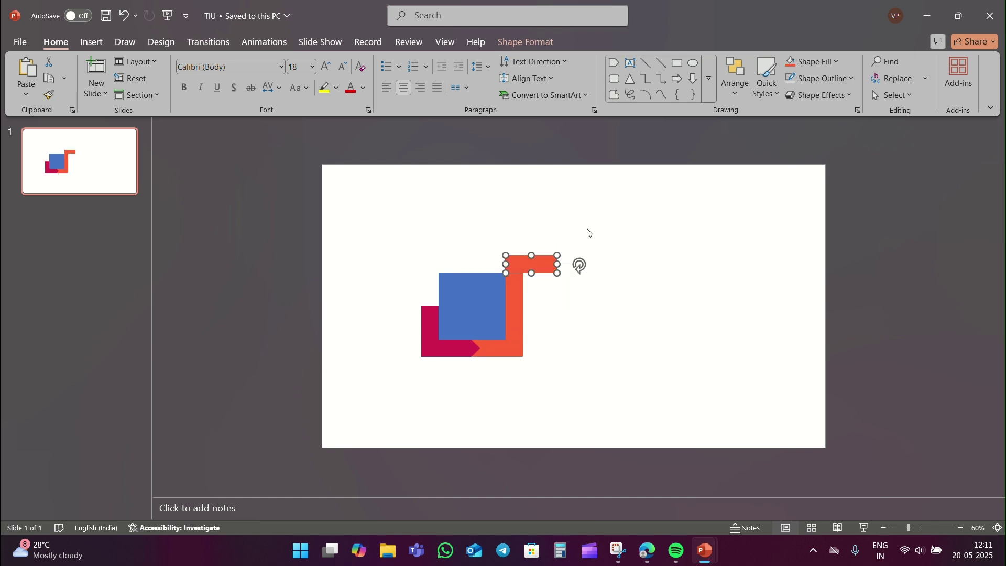
click(463, 322)
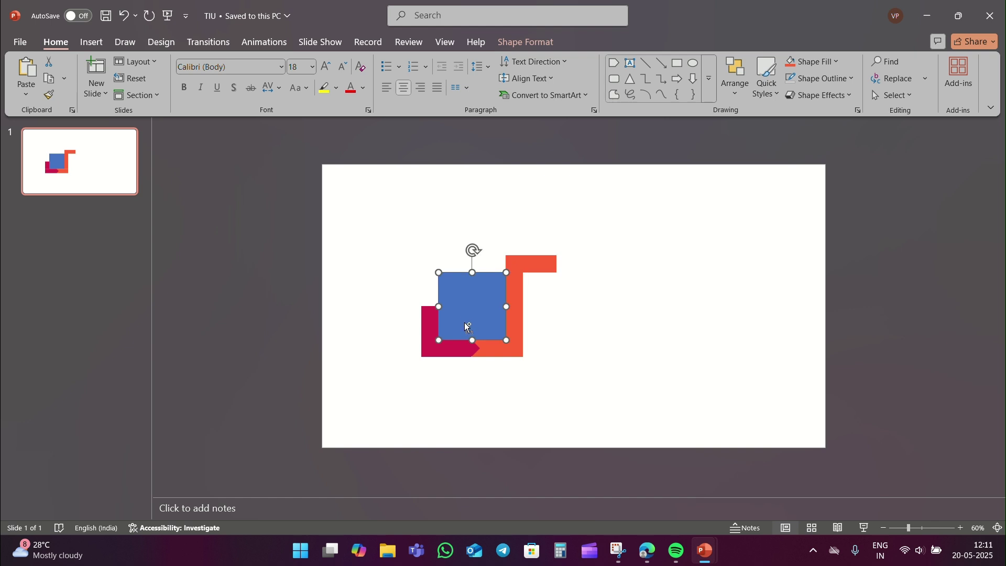
drag(464, 322, 560, 301)
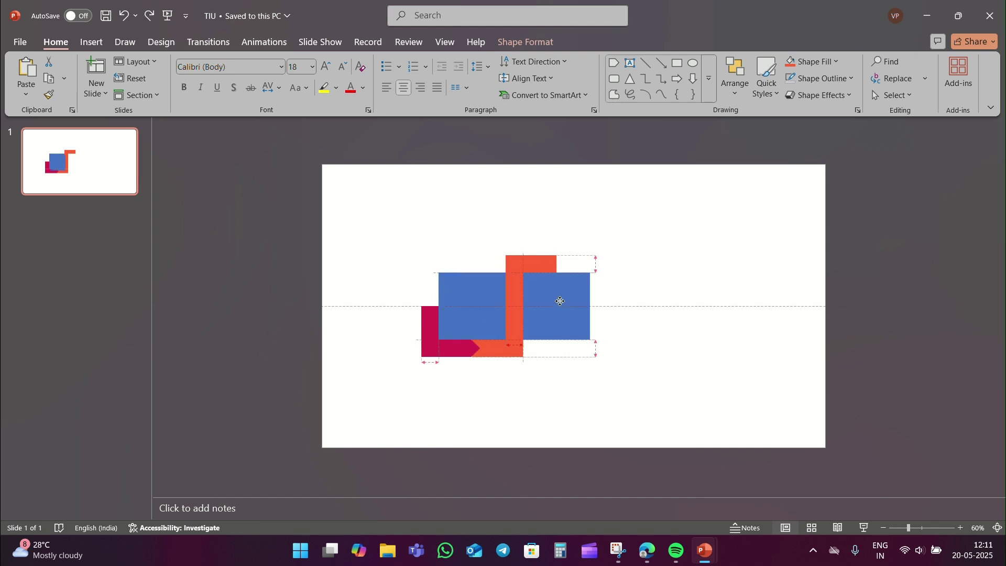
key(Escape)
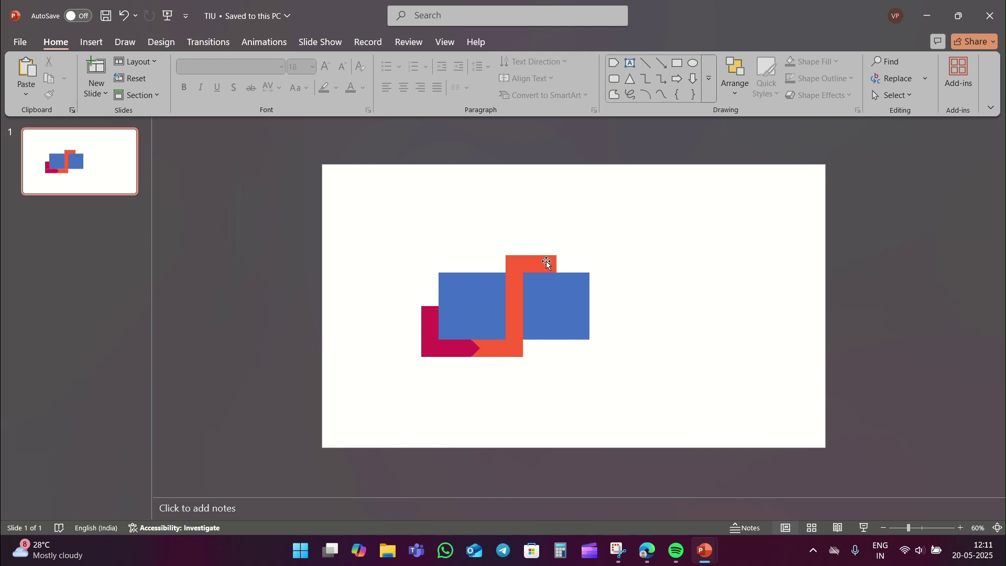
drag(546, 264, 598, 263)
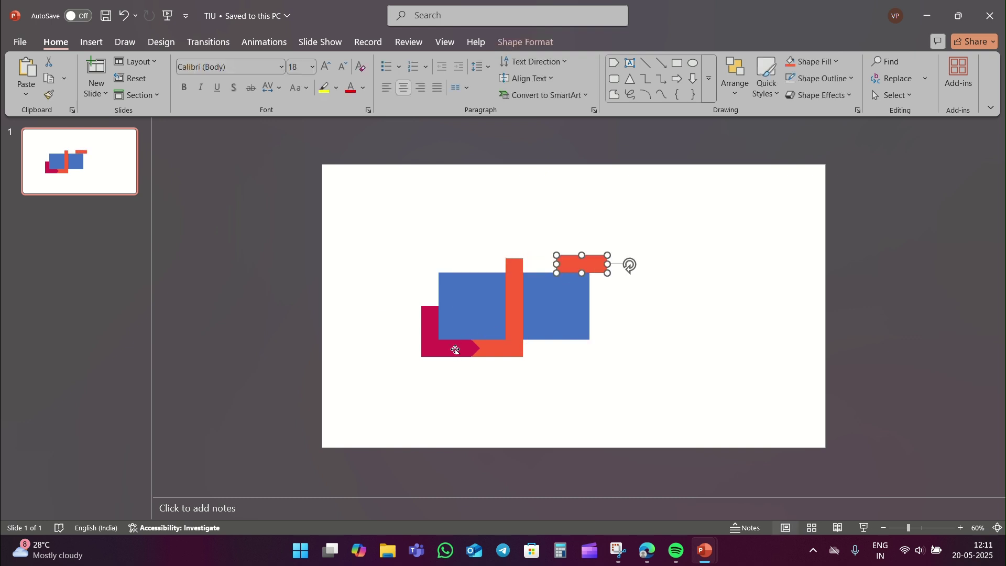
Step: Copy the crimson arrow piece into the top strip and recolour it orange-red
click(455, 350)
key(ctrl+c)
key(ctrl+v)
drag(455, 357, 533, 265)
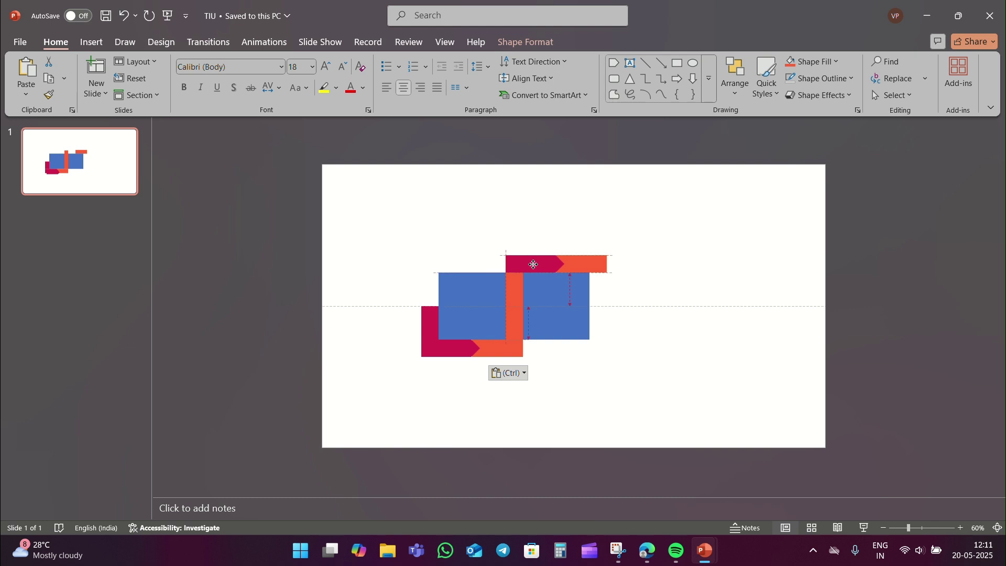
click(790, 61)
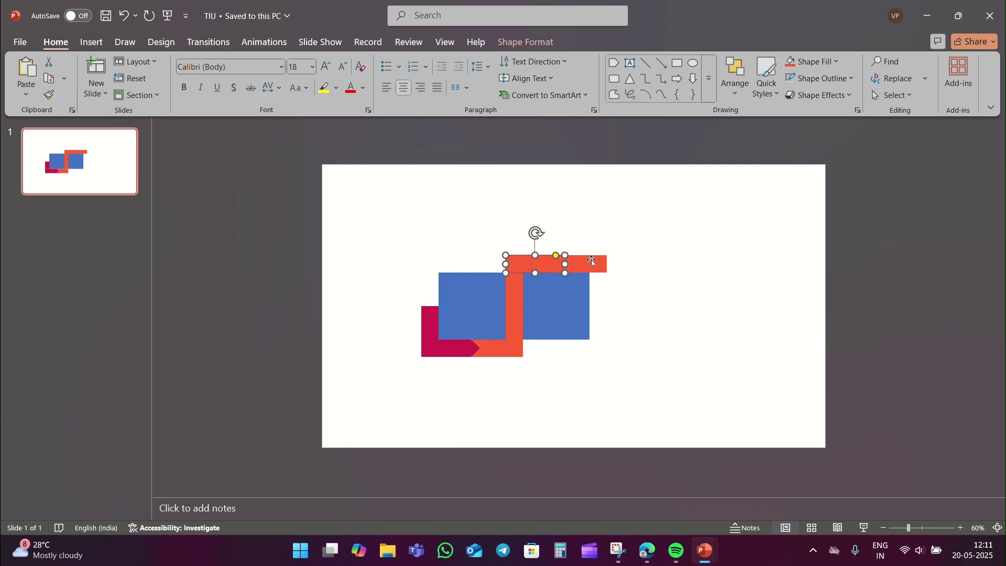
Step: Make the top-right piece light orange and place a copy of the vertical bar beside the second square
click(836, 61)
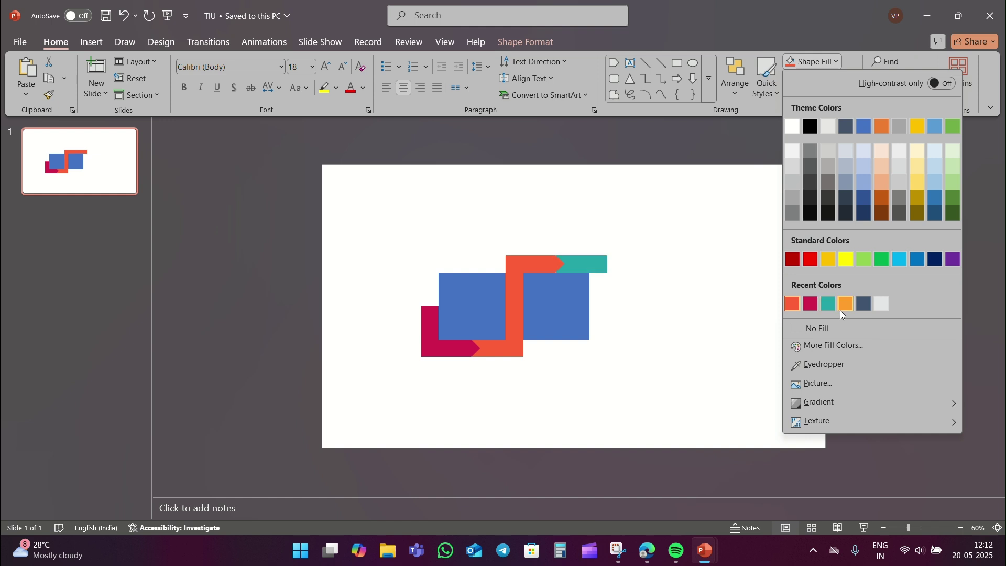
click(809, 275)
click(635, 277)
key(ctrl+v)
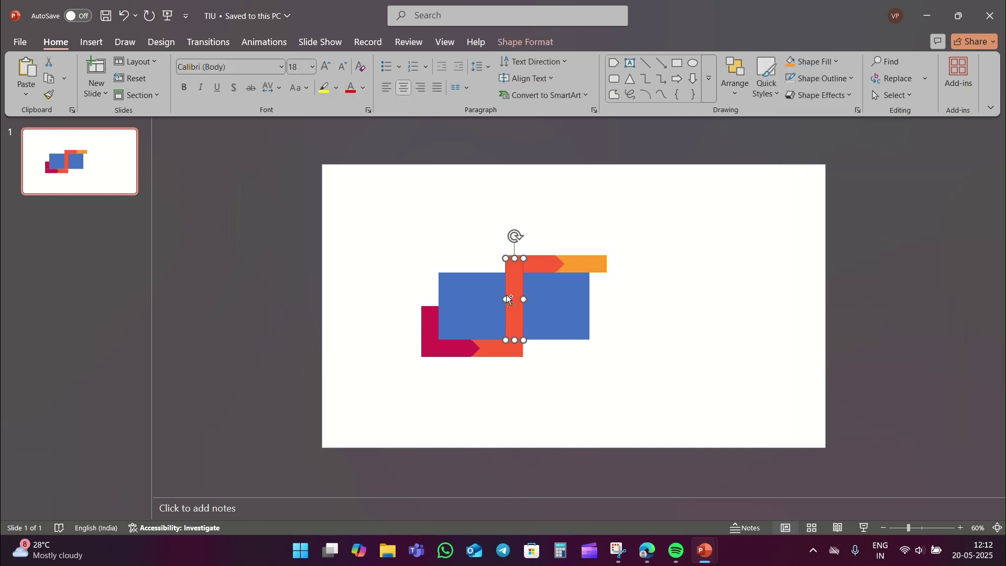
mouse_move(515, 304)
mouse_down()
mouse_move(593, 314)
mouse_move(596, 305)
mouse_up()
Step: Fill the new bar light orange and Ctrl-drag a third blue square to its right
click(809, 61)
click(621, 305)
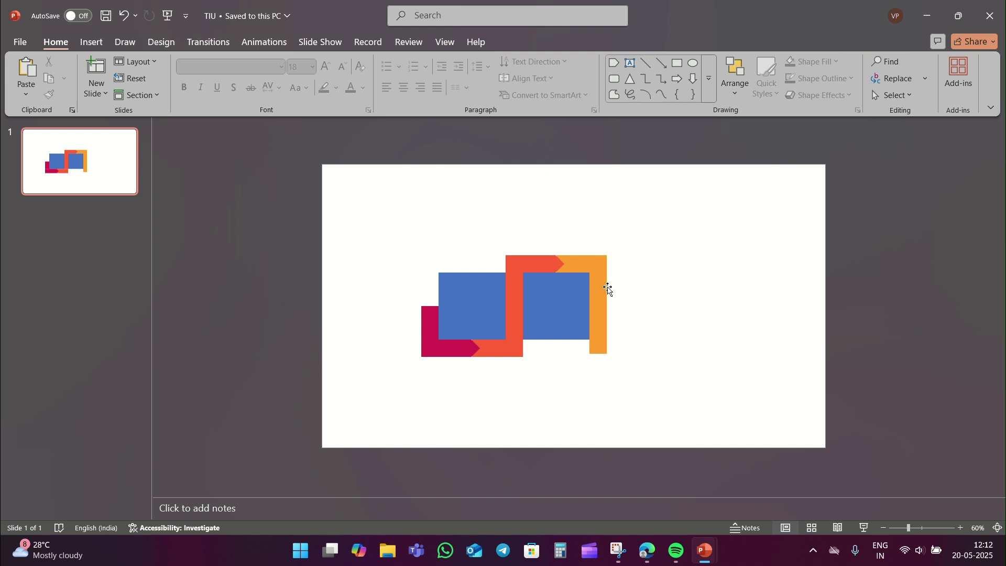
click(555, 310)
drag(554, 310, 637, 307)
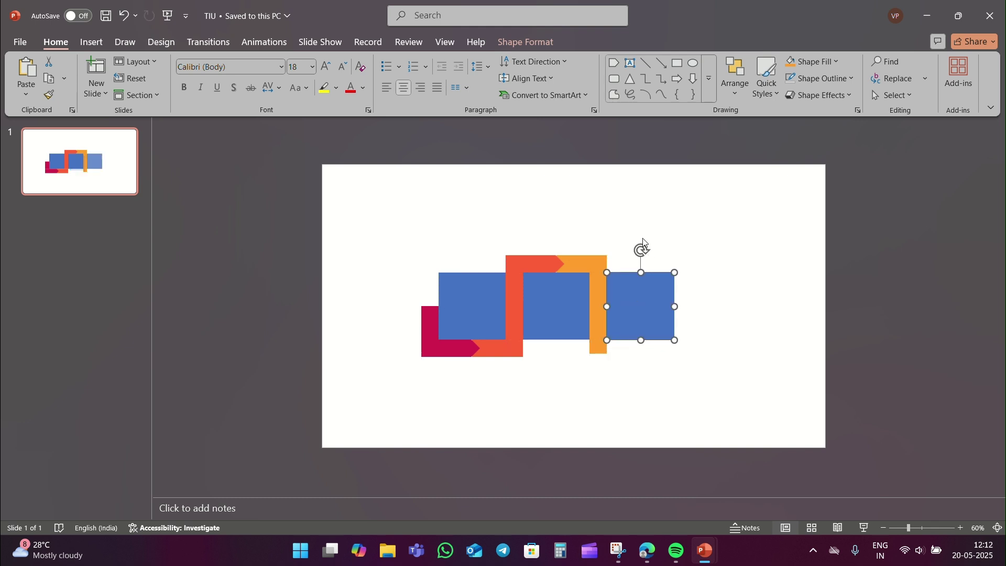
Step: Duplicate the crimson arrow under the third square and refill it light orange
click(642, 238)
click(448, 350)
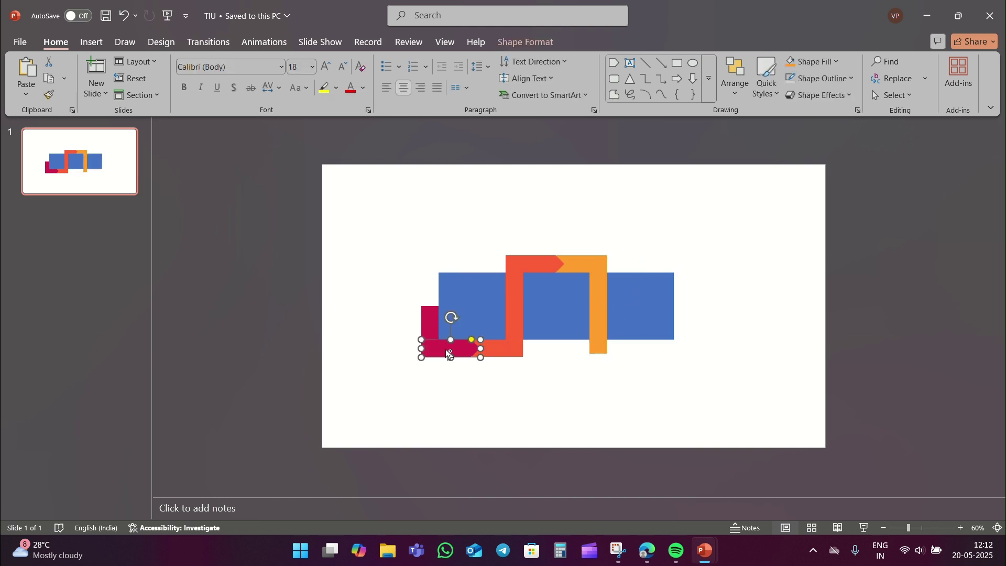
drag(454, 352, 623, 349)
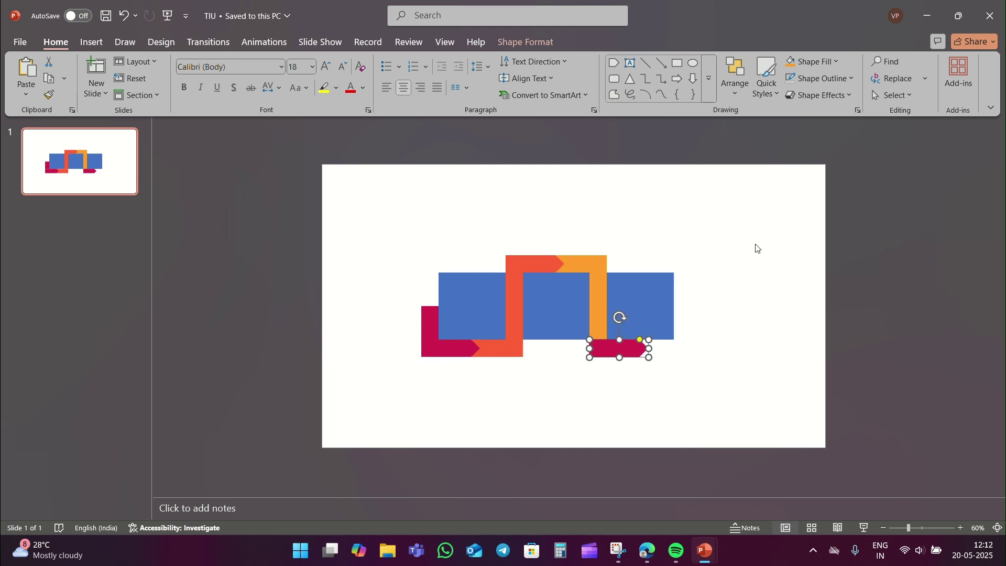
click(756, 248)
click(496, 347)
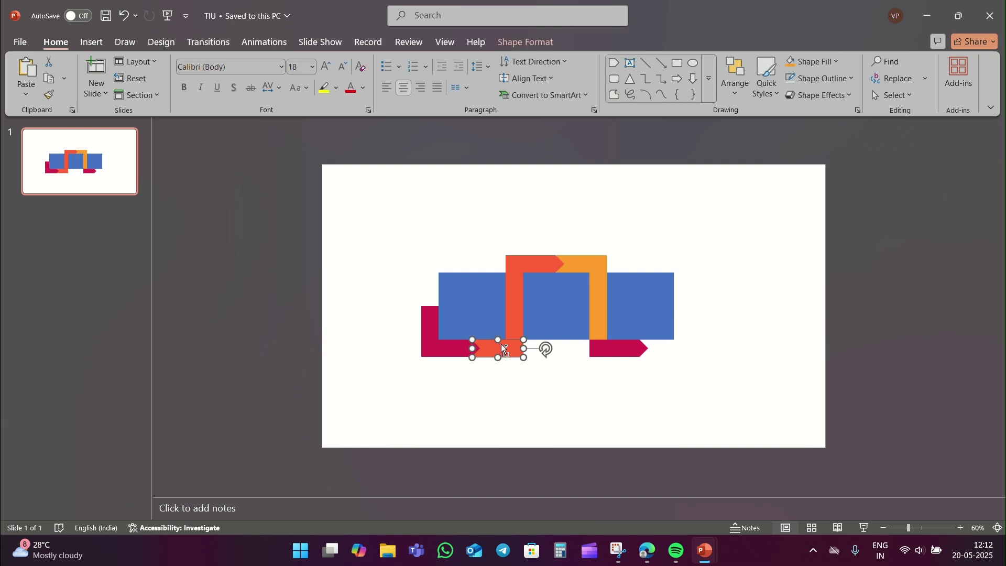
click(637, 348)
key(ctrl+z)
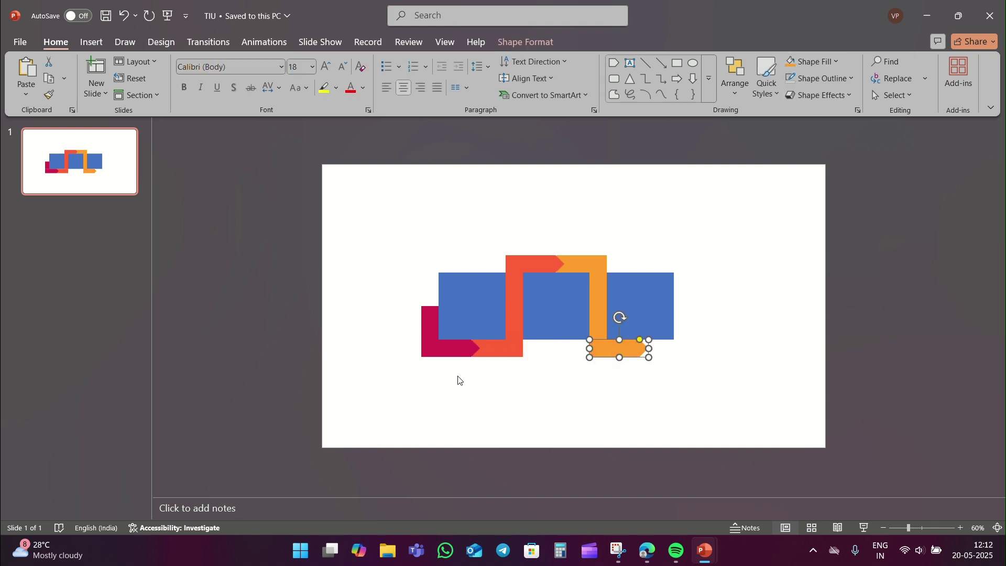
Step: Copy the orange-red arrow to the bottom right, add a light orange bar at the third square's right, and bring the lower arrow forward
click(499, 348)
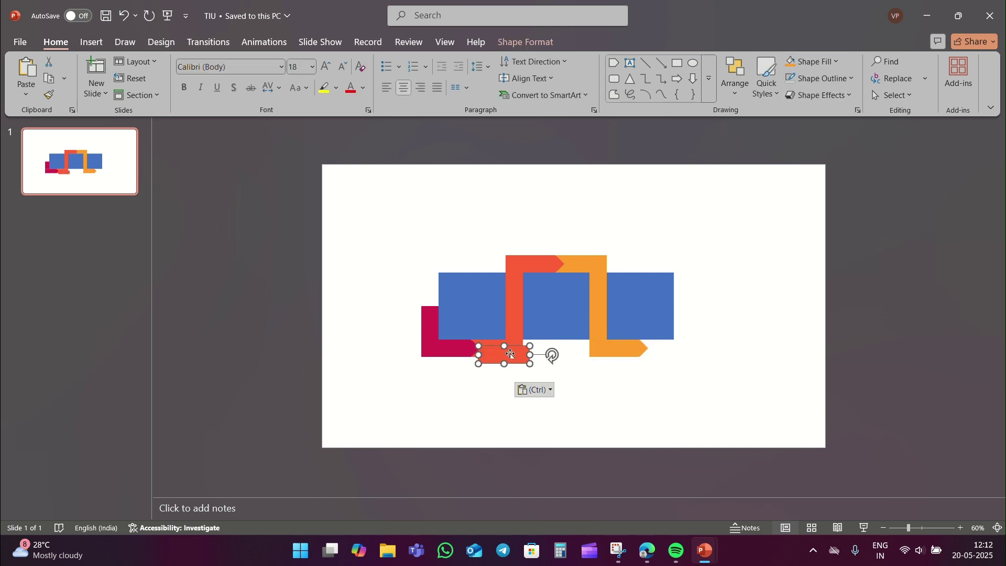
drag(501, 353, 673, 349)
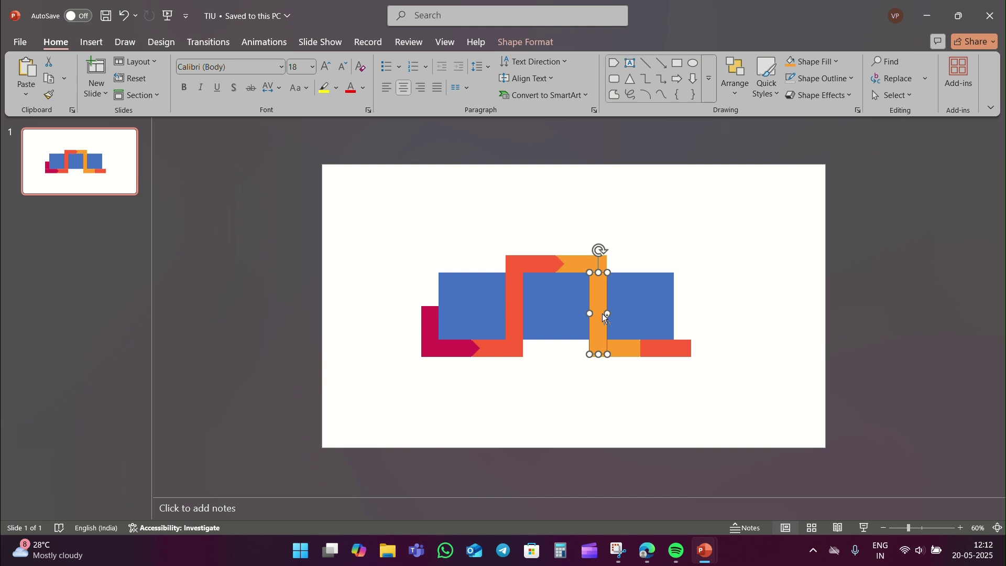
key(ctrl+v)
drag(621, 324, 683, 316)
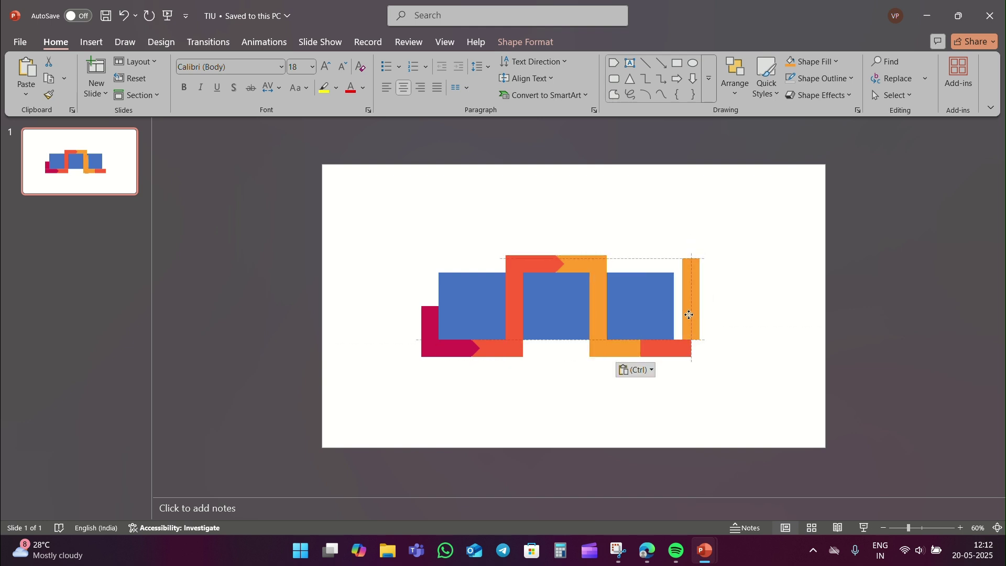
right_click(630, 348)
click(668, 348)
click(696, 407)
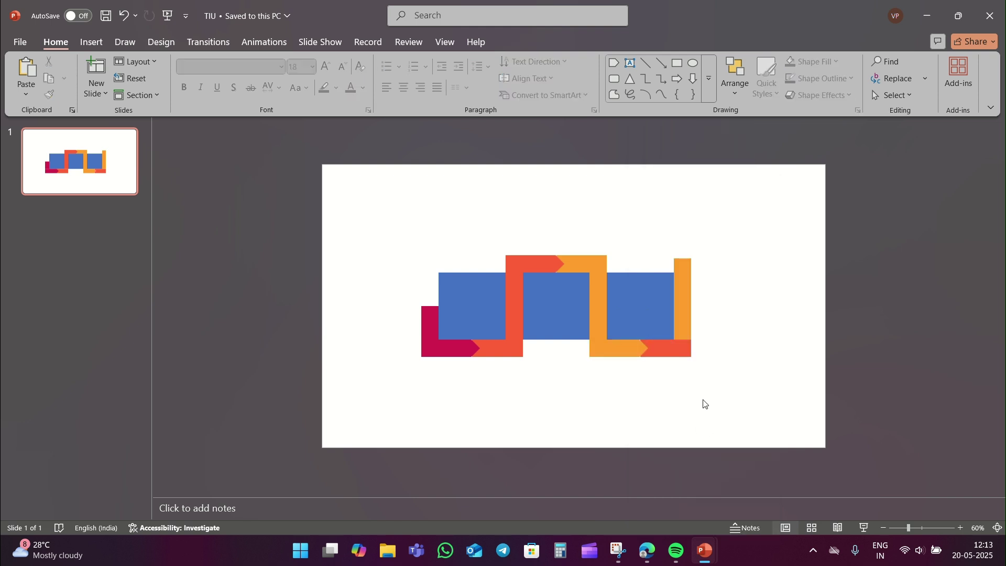
Step: Copy the top orange-red arrow to the top right of the zigzag
click(556, 269)
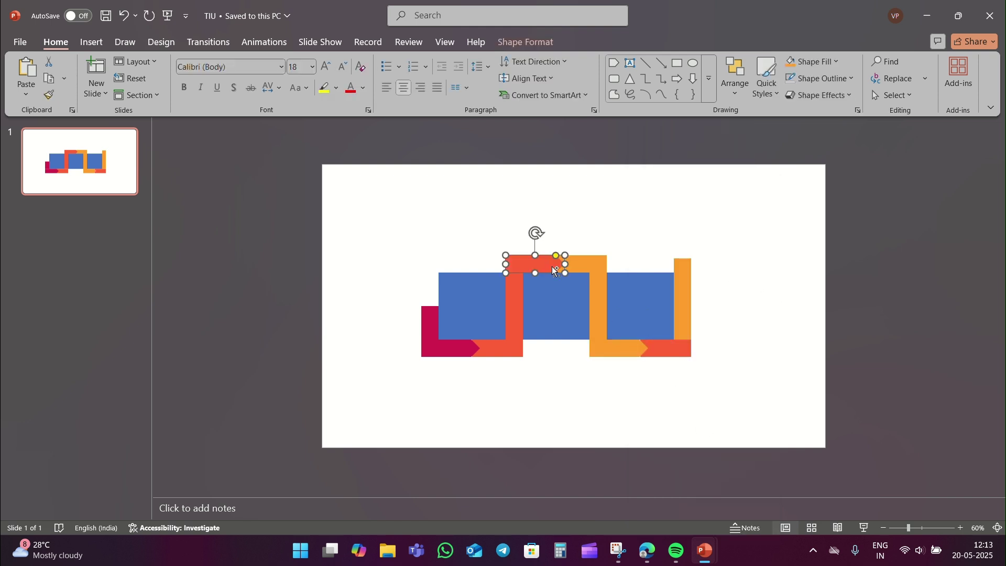
key(ctrl+c)
key(ctrl+v)
drag(554, 268, 715, 263)
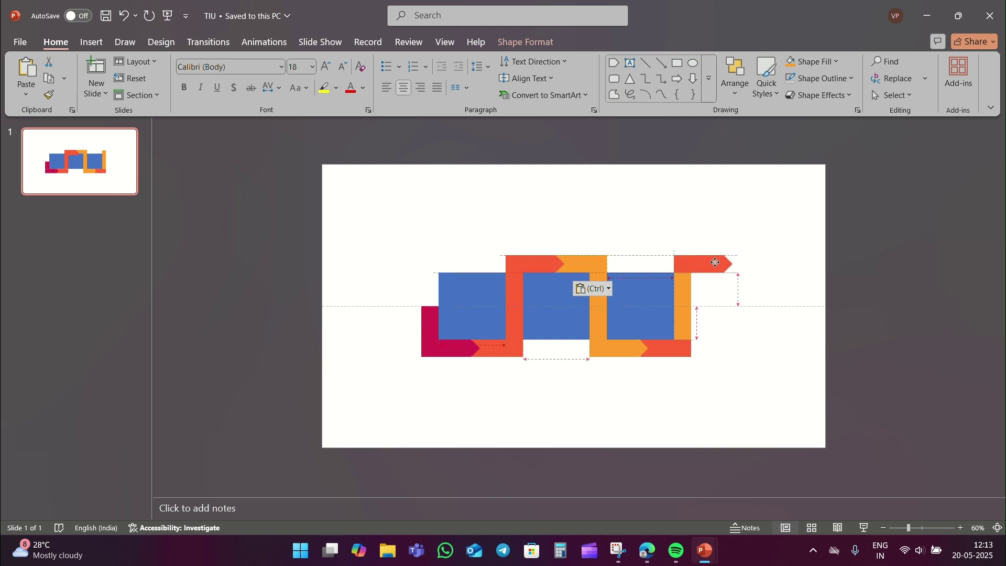
click(746, 320)
Step: Add a fourth blue square right of the orange bar
click(639, 317)
key(ctrl+c)
key(ctrl+v)
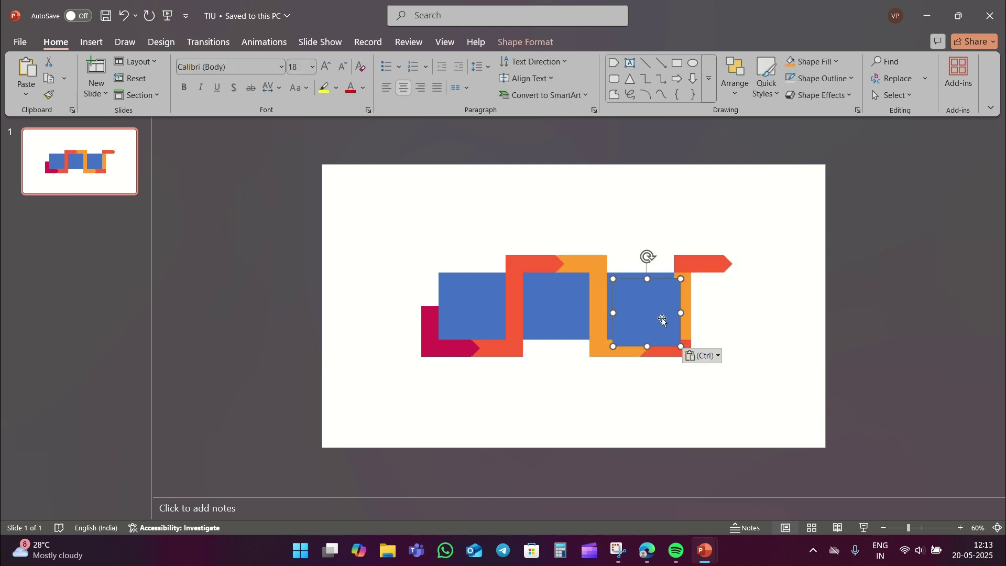
drag(644, 317, 723, 309)
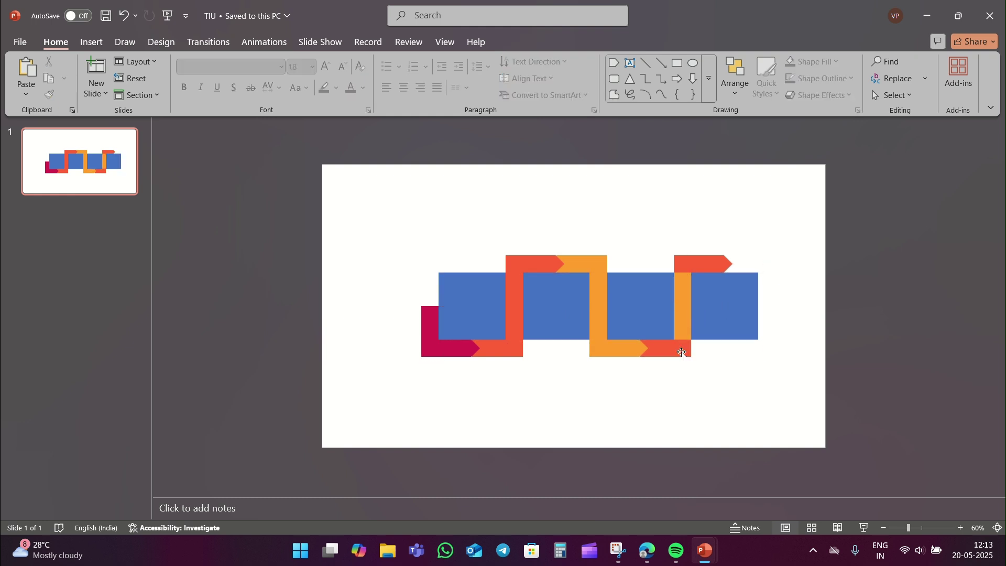
Step: Fill the fourth connector's bottom arrow, vertical bar and top arrow teal
click(666, 349)
shift+click(682, 304)
shift+click(707, 266)
click(825, 61)
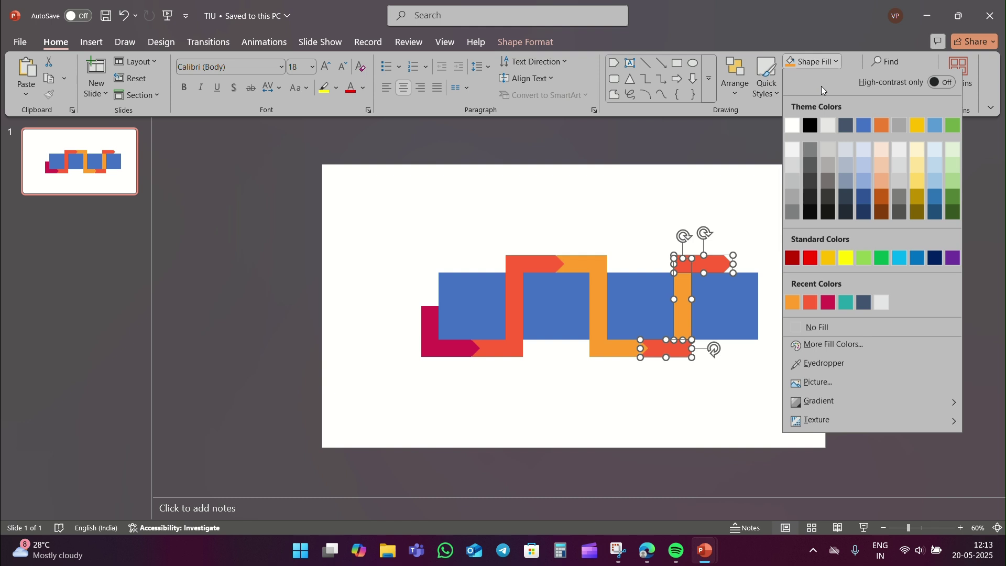
click(847, 304)
click(733, 386)
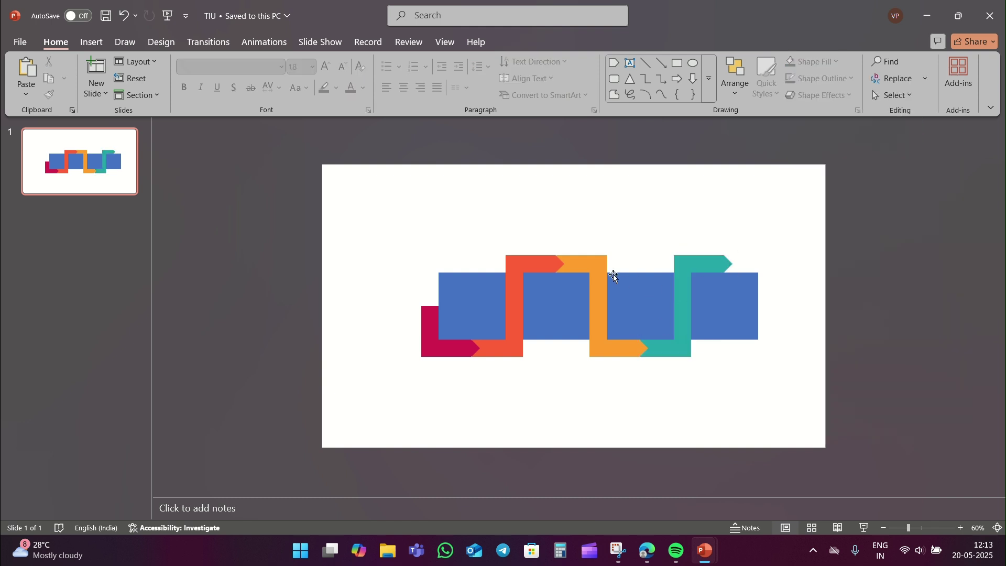
click(580, 262)
shift+click(600, 293)
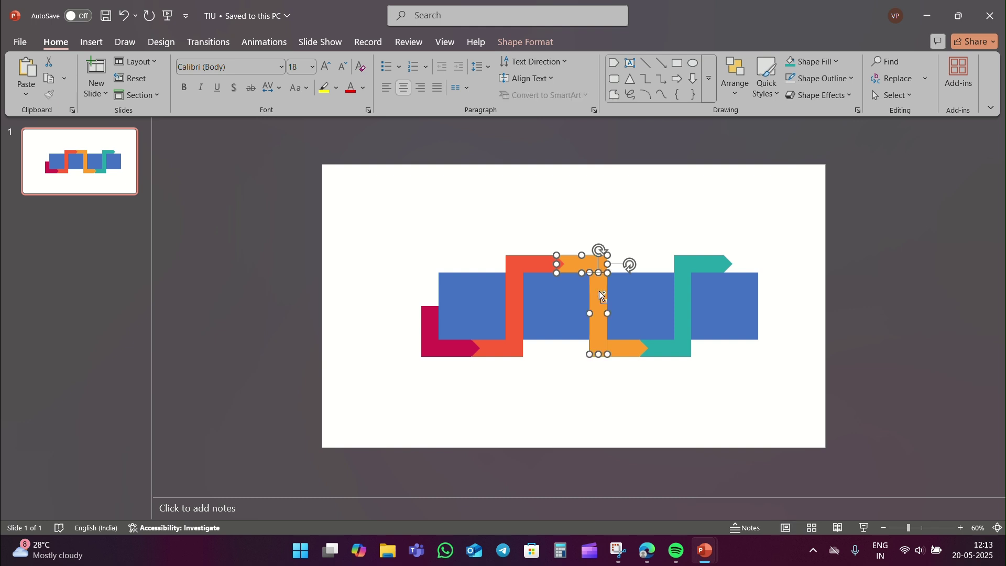
Step: Copy the orange arrow and bar to the zigzag's right end and fill them dark blue-grey
key(ctrl+c)
key(ctrl+v)
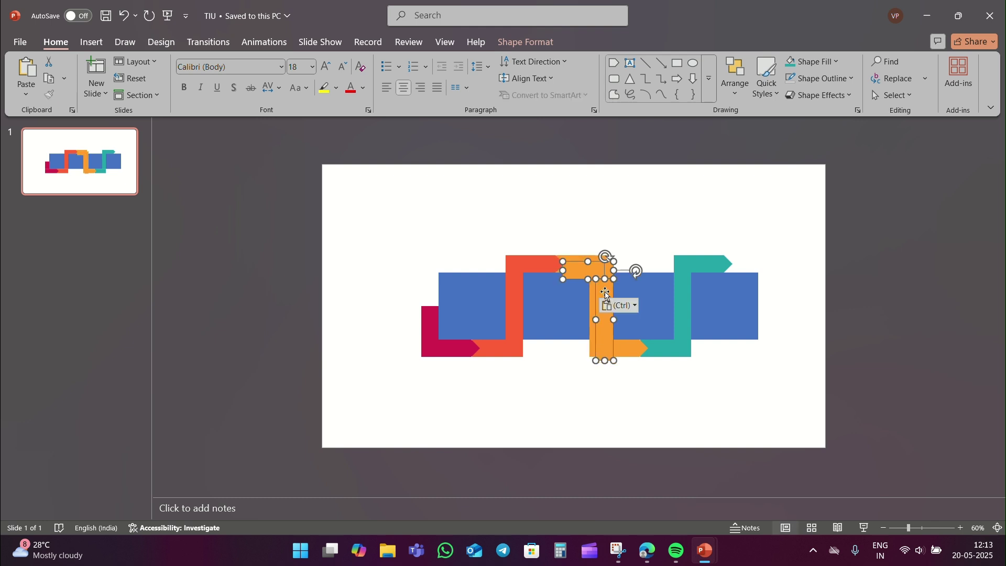
mouse_move(599, 293)
mouse_down()
mouse_move(768, 277)
mouse_move(767, 290)
mouse_up()
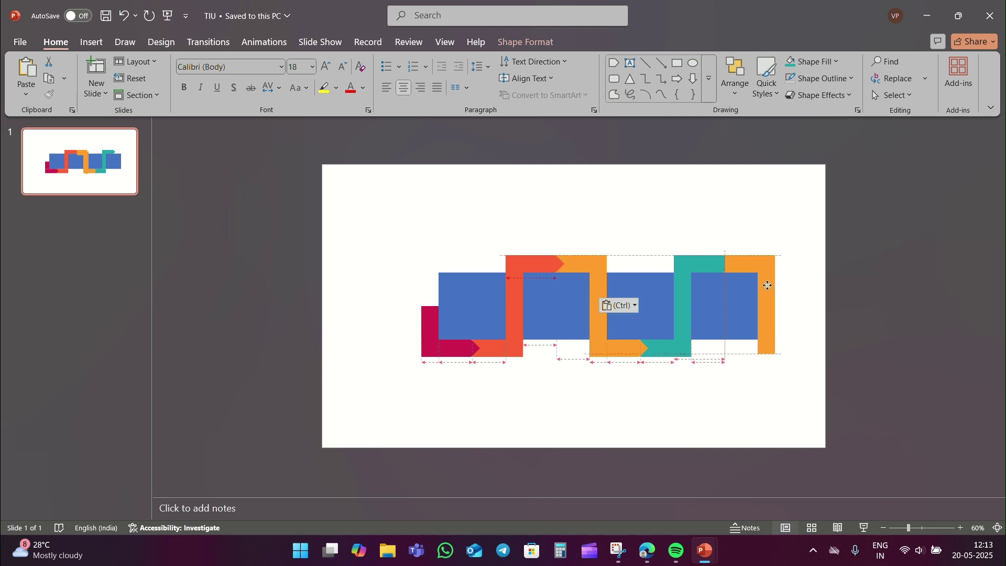
click(817, 62)
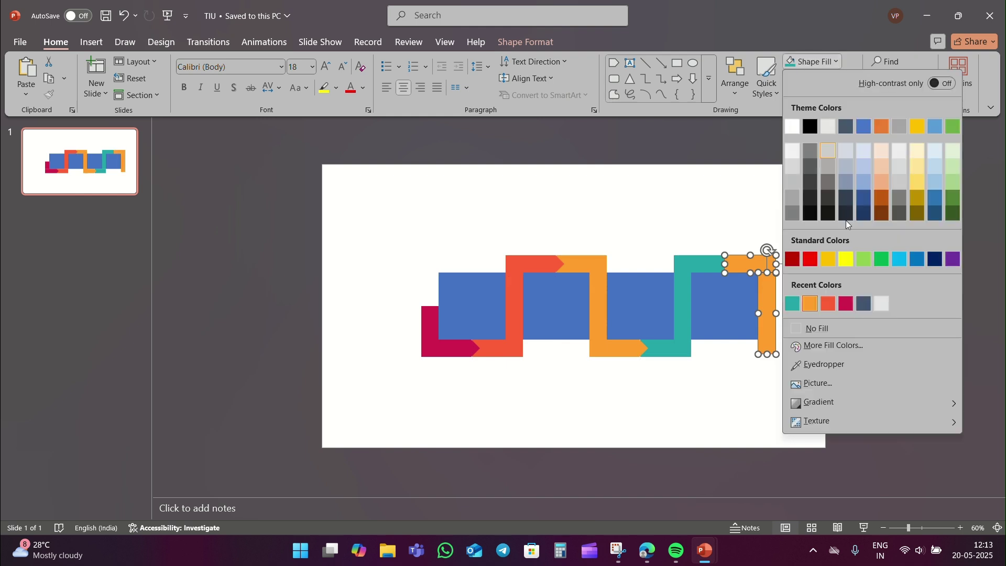
click(863, 303)
click(781, 335)
Step: Shorten the dark blue-grey vertical bar to mid-height
click(766, 352)
drag(766, 353, 766, 307)
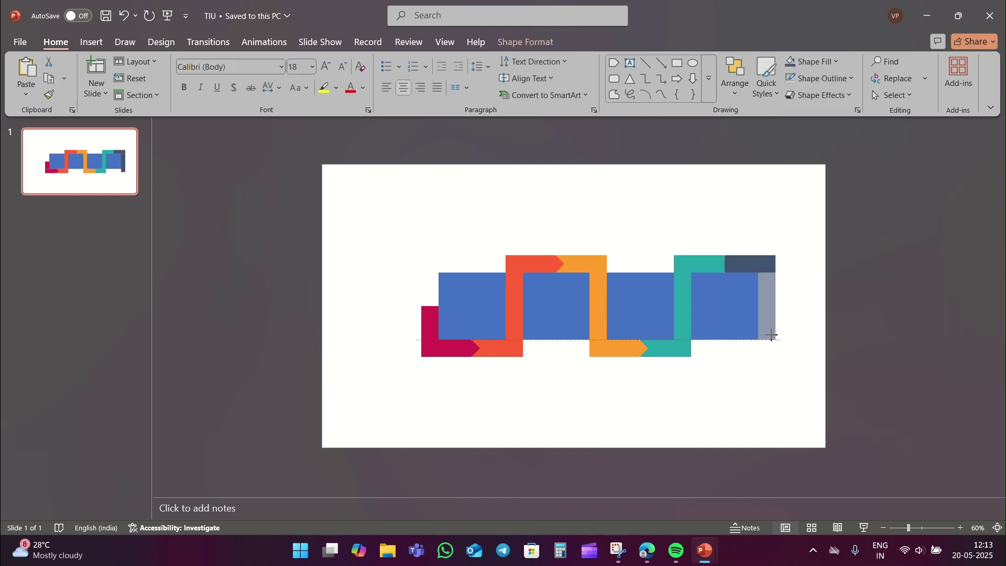
click(786, 371)
Step: Set the slide background fill to a light grey colour via Format Background
right_click(785, 373)
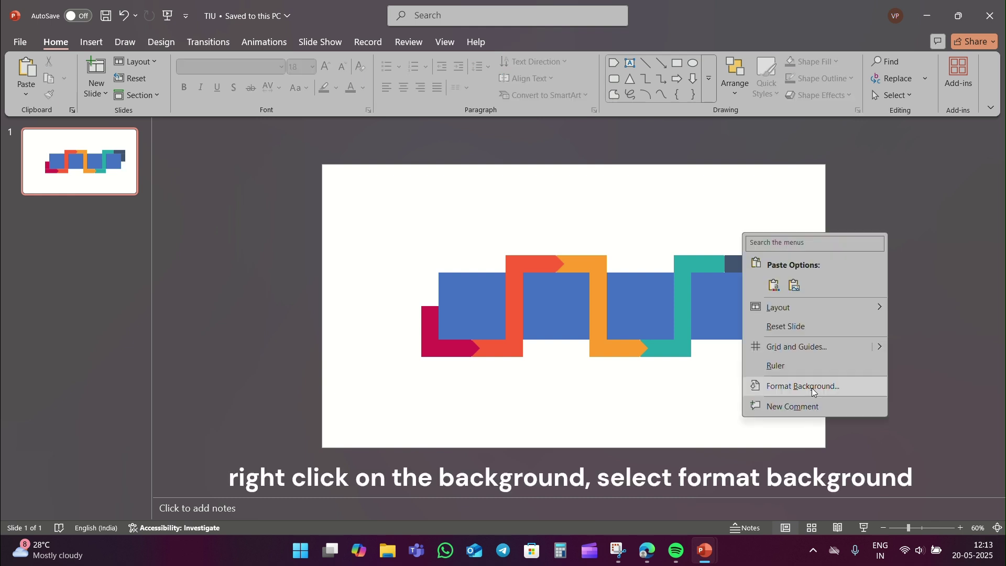
click(812, 387)
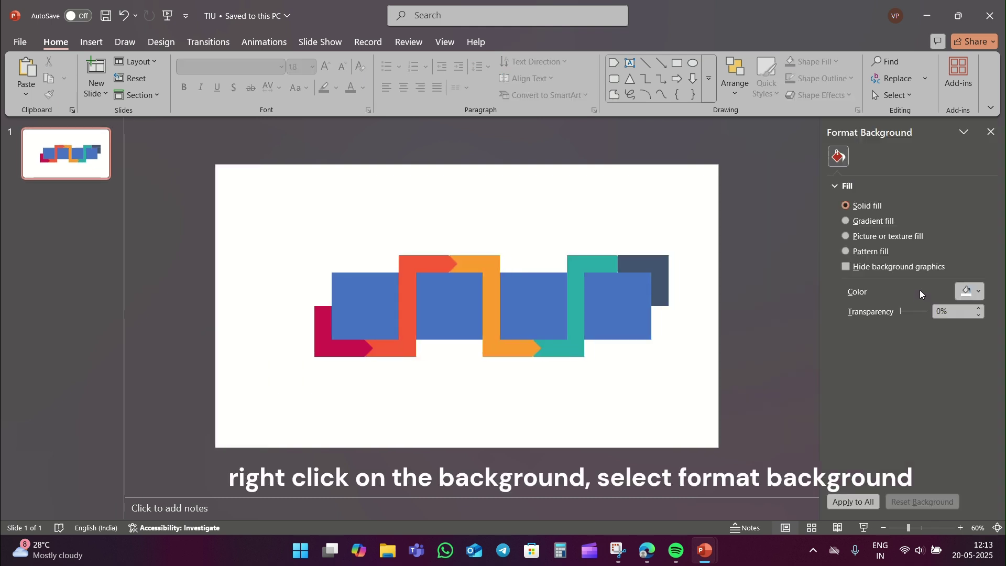
click(966, 291)
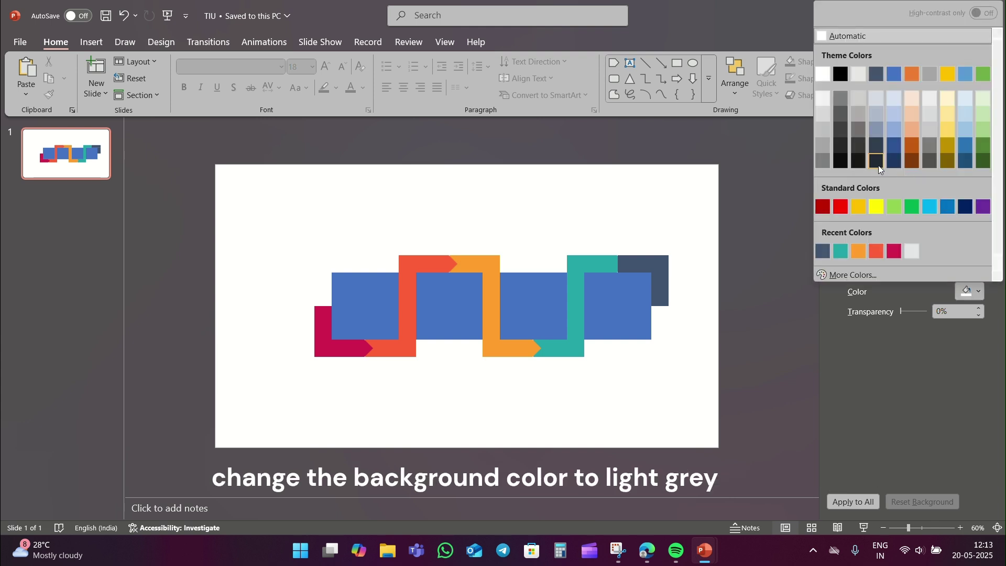
click(860, 76)
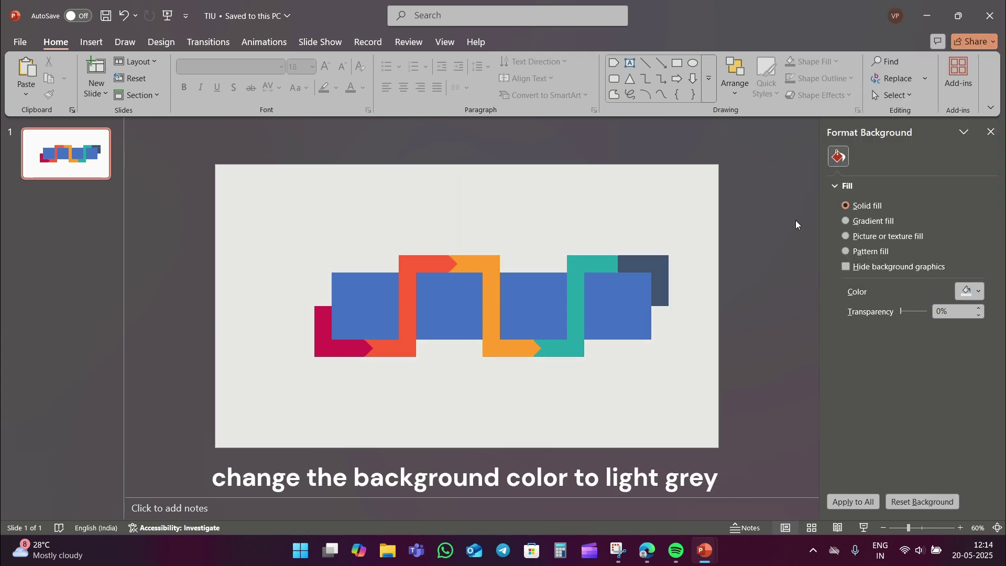
Step: Select three of the blue squares together
click(634, 327)
shift+click(540, 326)
shift+click(463, 319)
Step: Add the leftmost square to the selection and fill all four squares white
shift+click(372, 316)
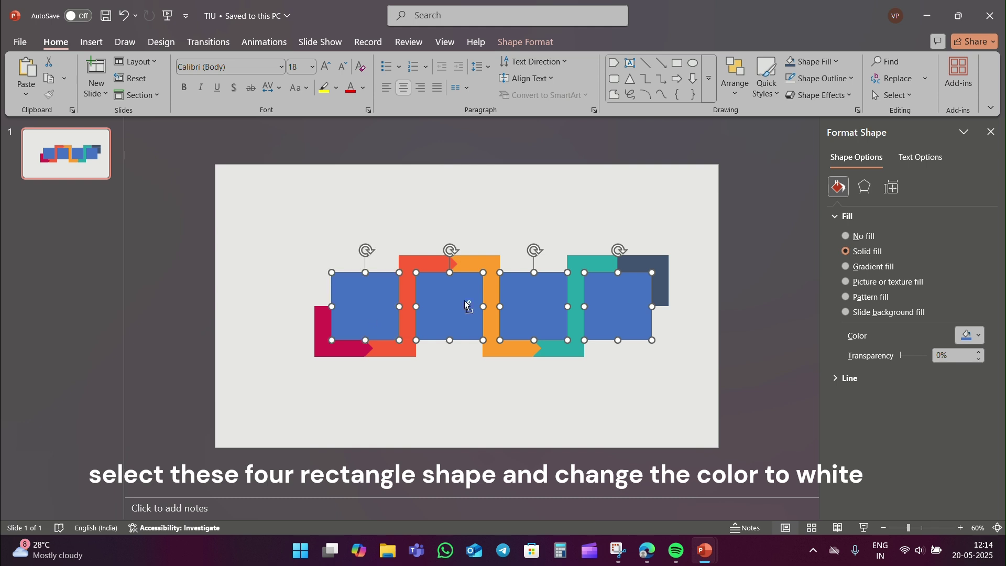
click(977, 336)
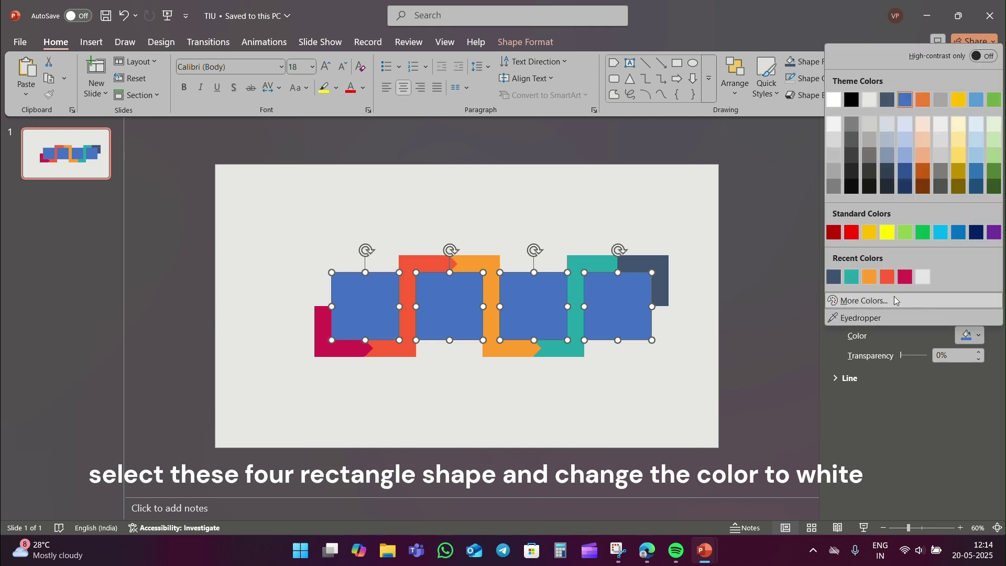
click(833, 100)
Step: Apply an outer shadow preset to the white squares and select the blur value
click(864, 187)
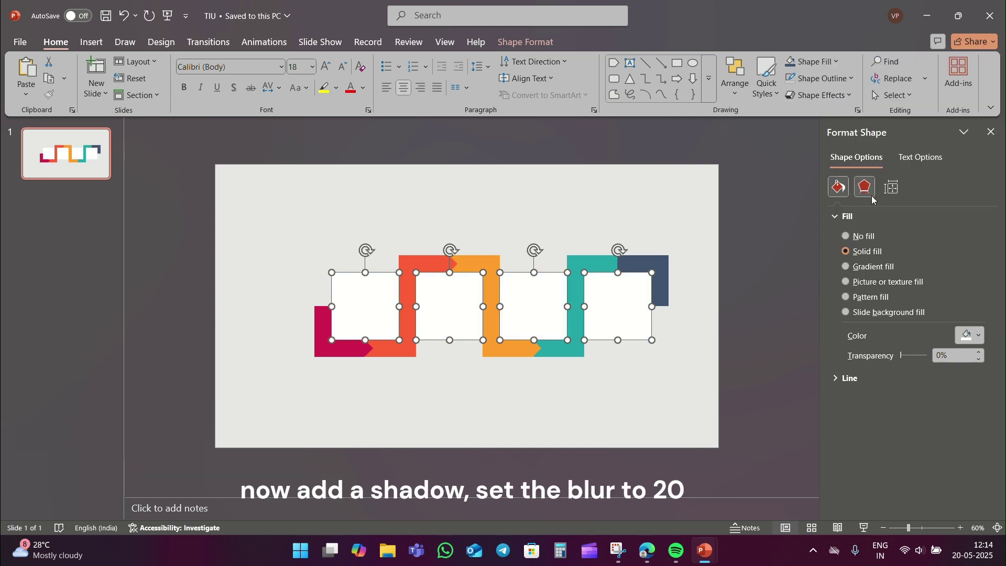
click(876, 215)
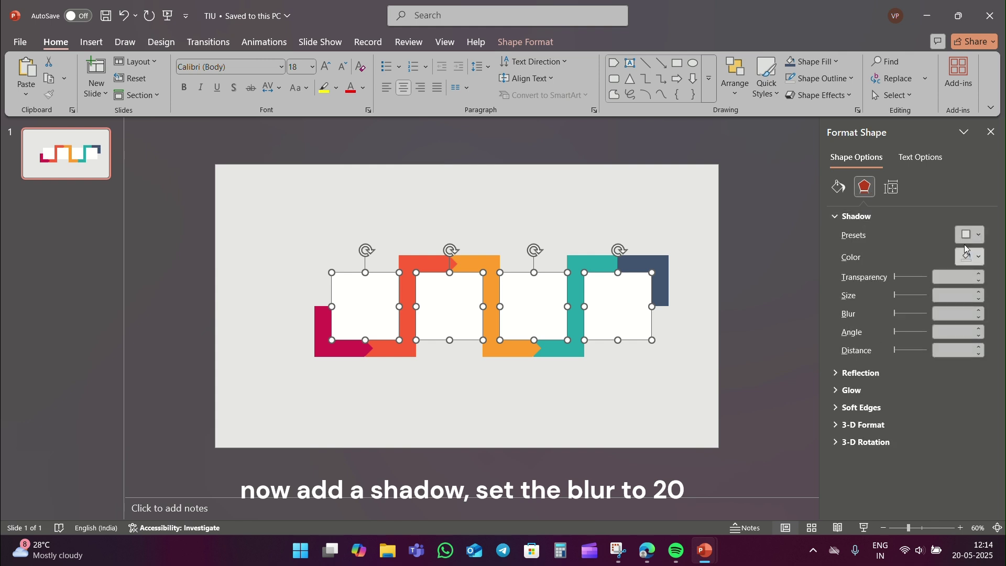
click(971, 234)
click(936, 381)
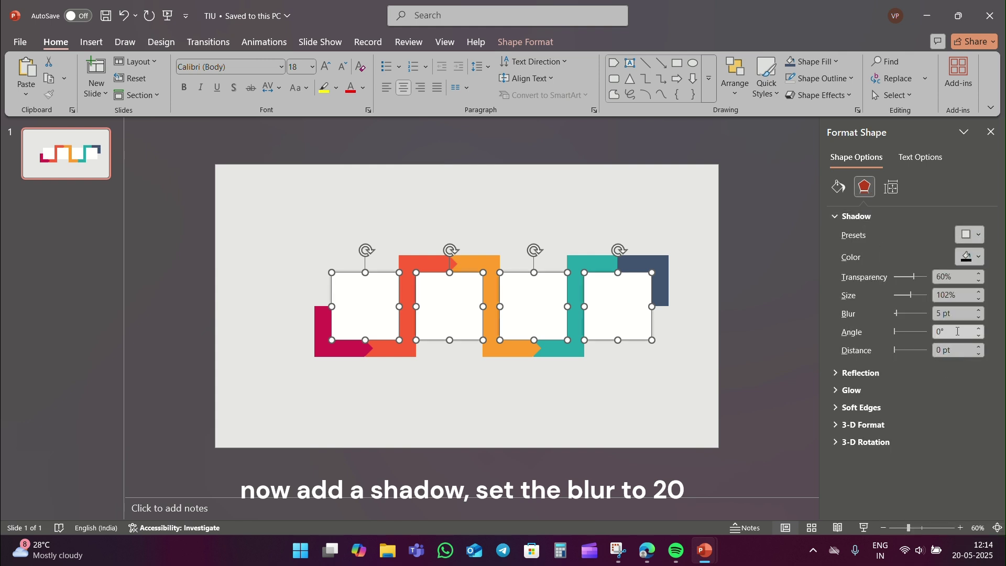
triple_click(960, 313)
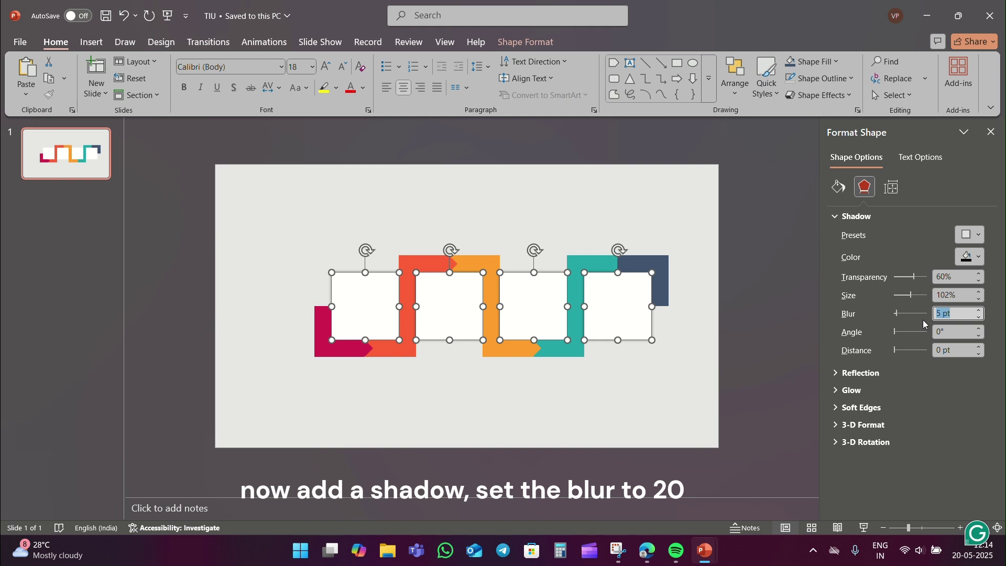
Step: Set the shadow blur to 20 and bring the white squares in front of the bars
text(20)
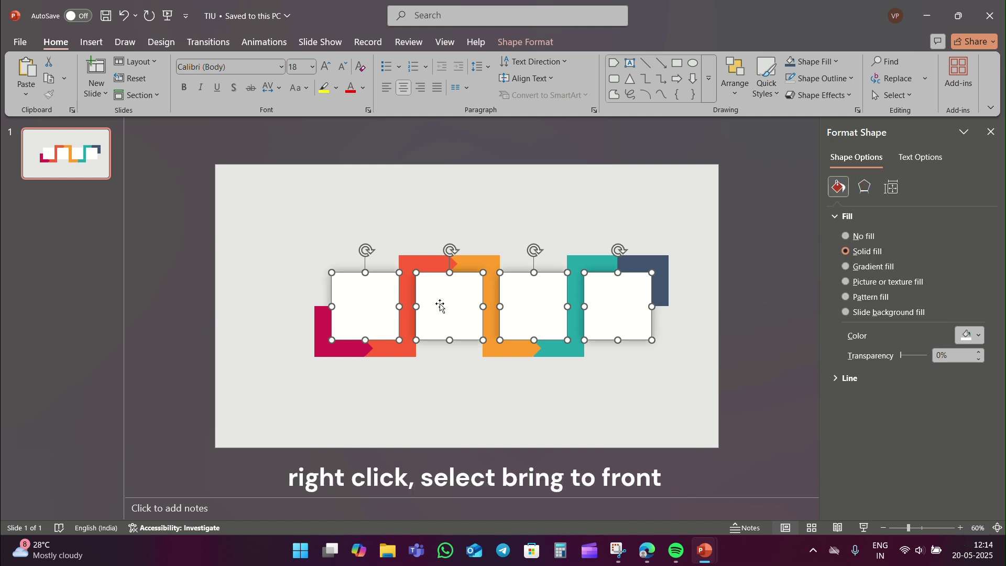
right_click(441, 304)
click(503, 160)
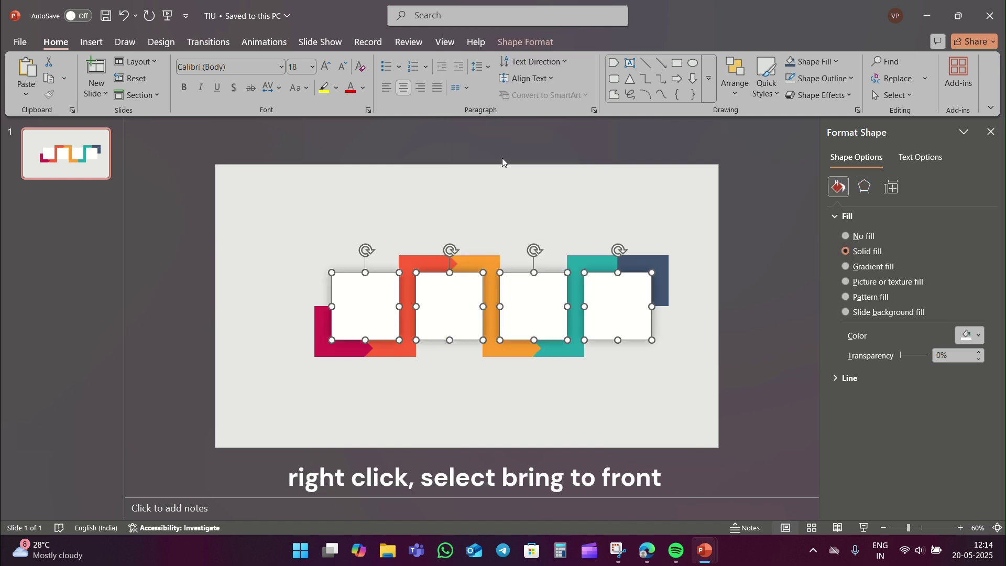
click(674, 373)
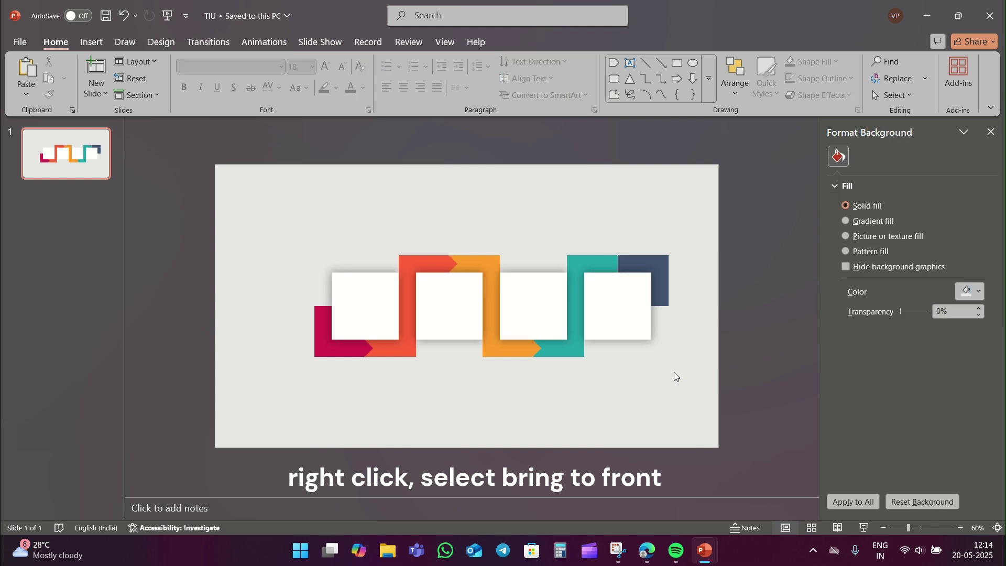
Step: Move the last white square above the dark blue-grey bar
right_click(610, 266)
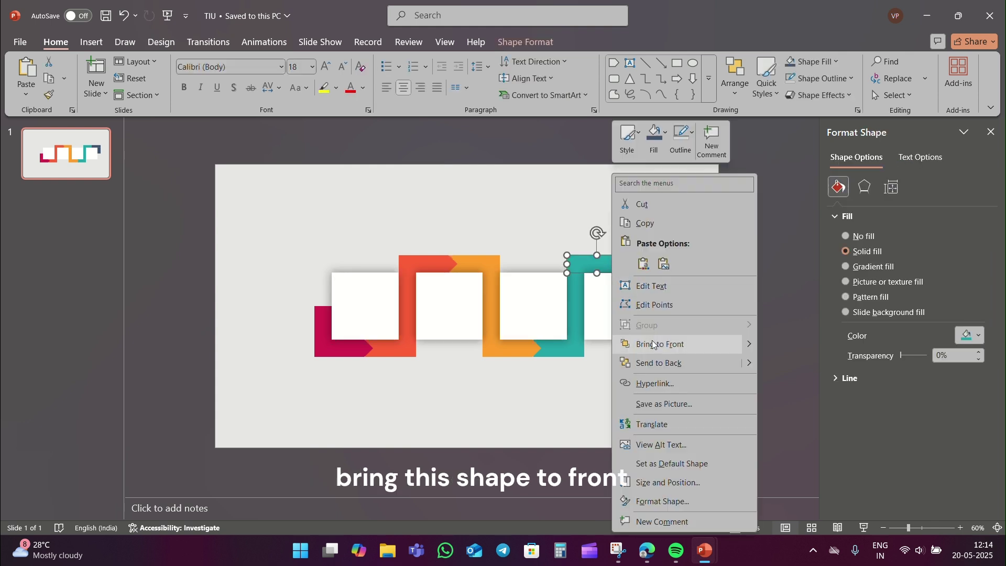
click(625, 382)
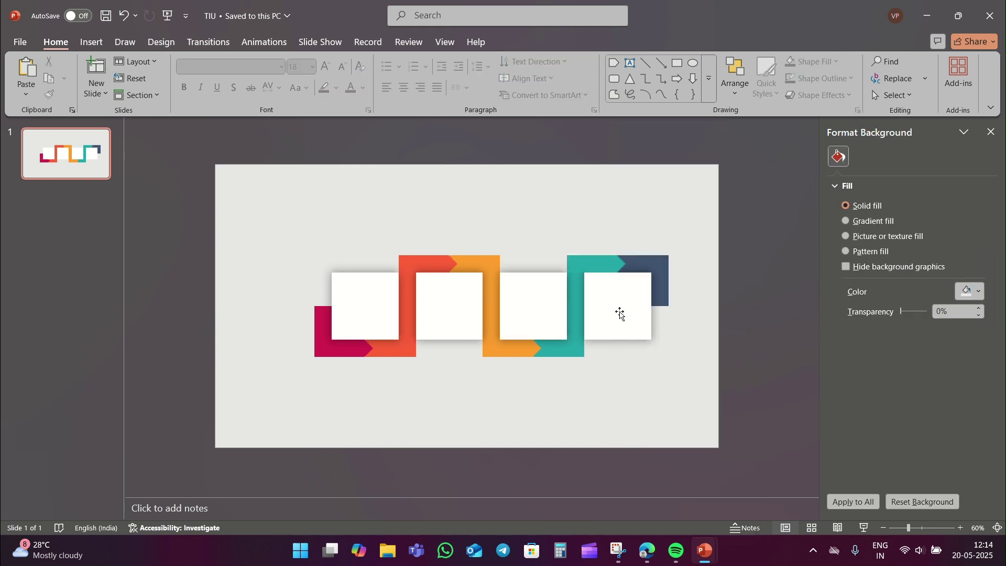
click(619, 313)
right_click(613, 307)
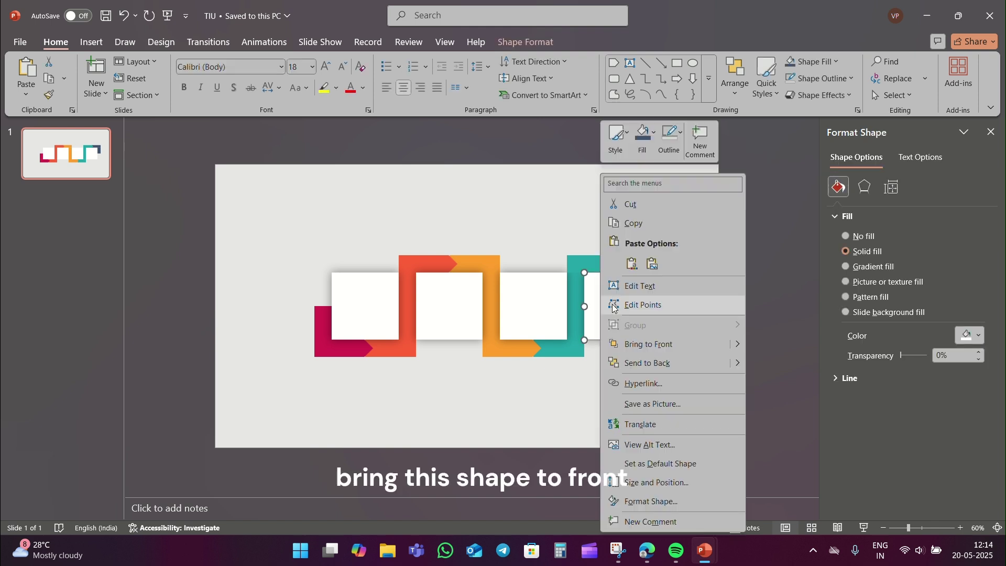
click(648, 343)
Step: Group all infographic shapes and align the group to the slide's middle and centre
mouse_move(268, 203)
mouse_down()
mouse_move(413, 345)
mouse_move(807, 472)
mouse_up()
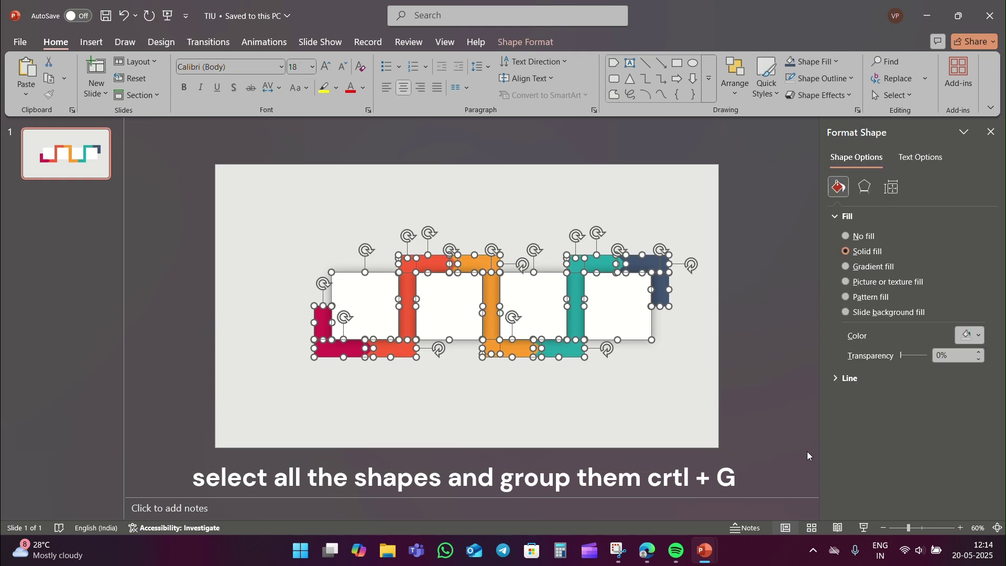
key(ctrl+g)
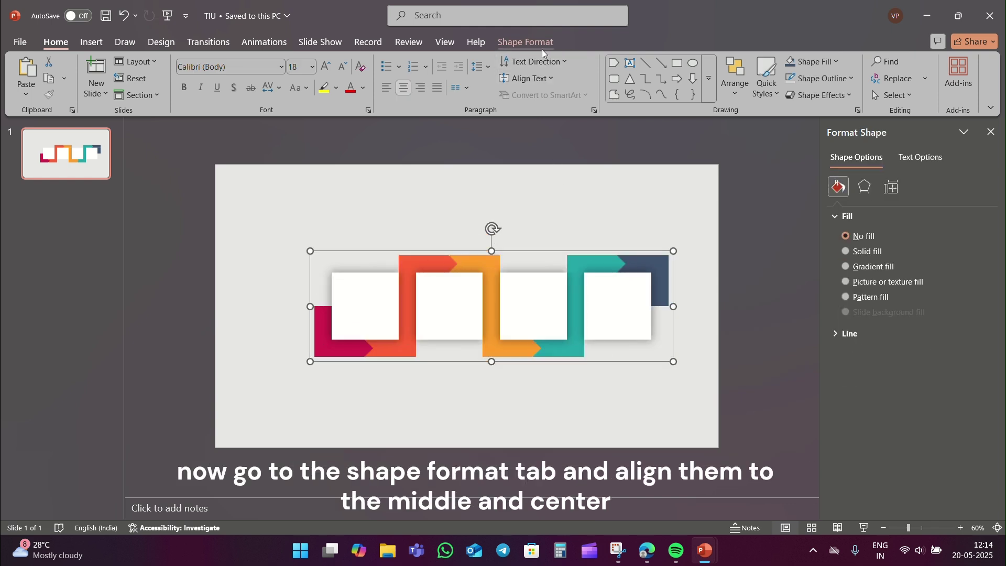
click(541, 47)
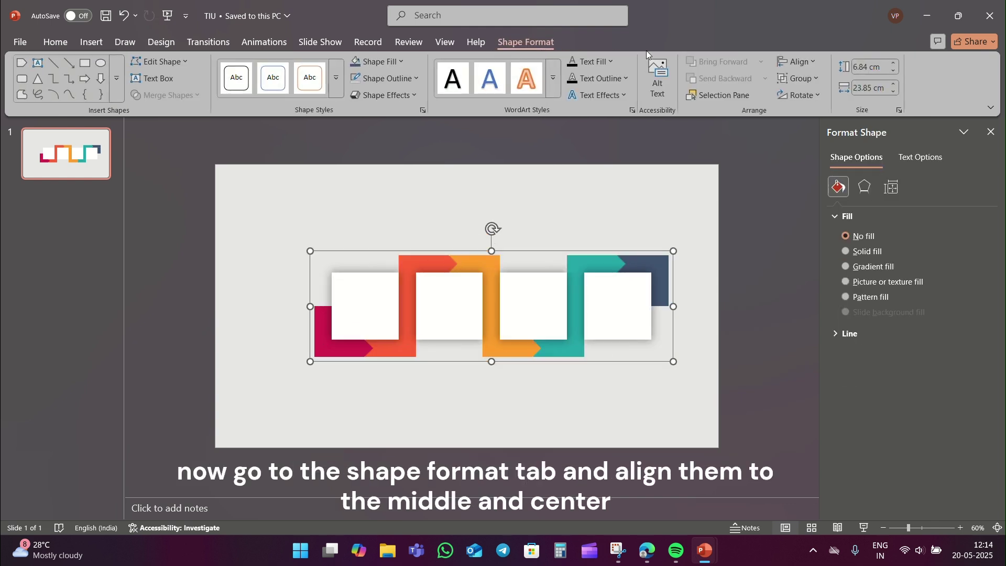
click(811, 68)
click(813, 156)
click(797, 61)
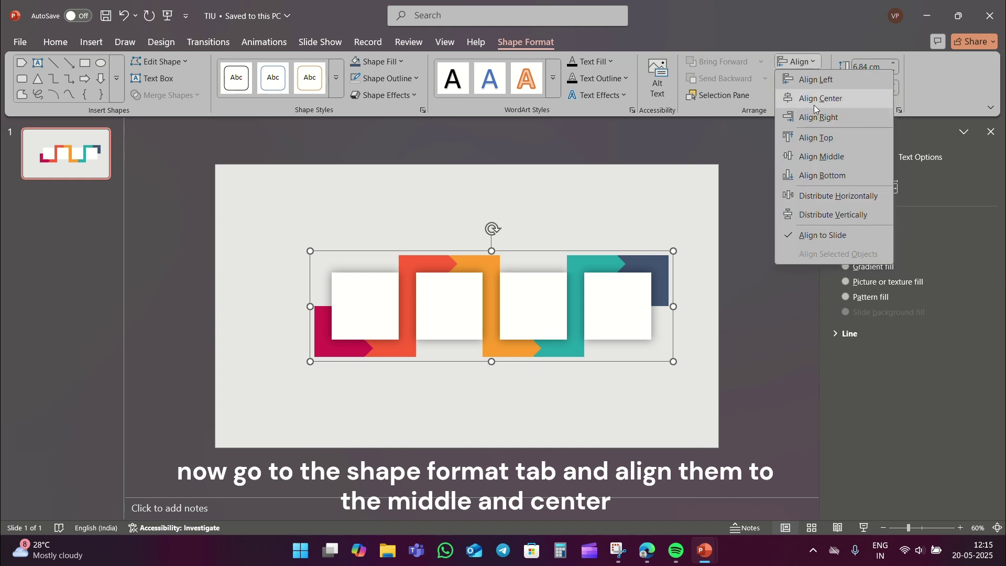
click(817, 102)
Step: Ungroup the centred graphic back into separate shapes
click(646, 379)
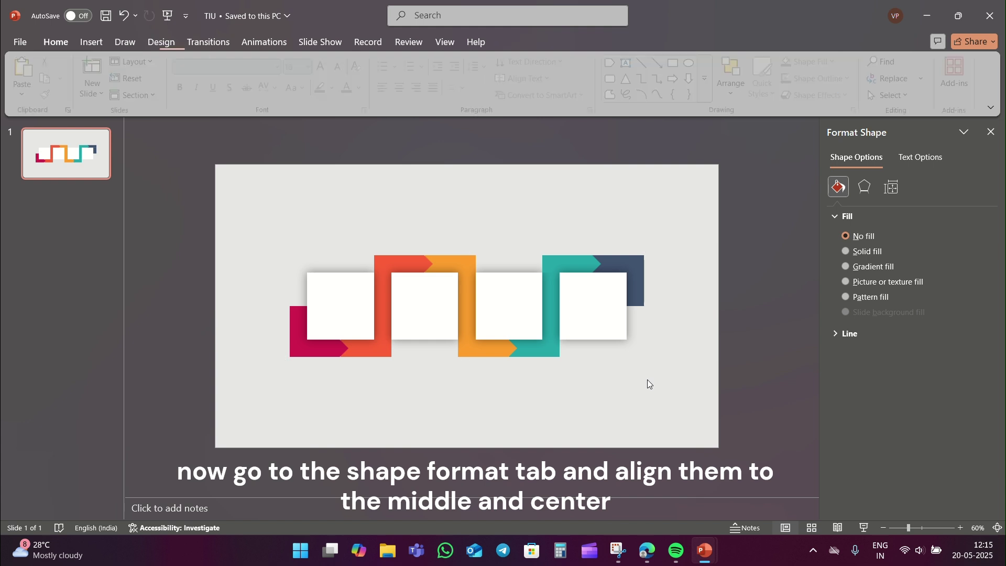
click(600, 319)
right_click(599, 319)
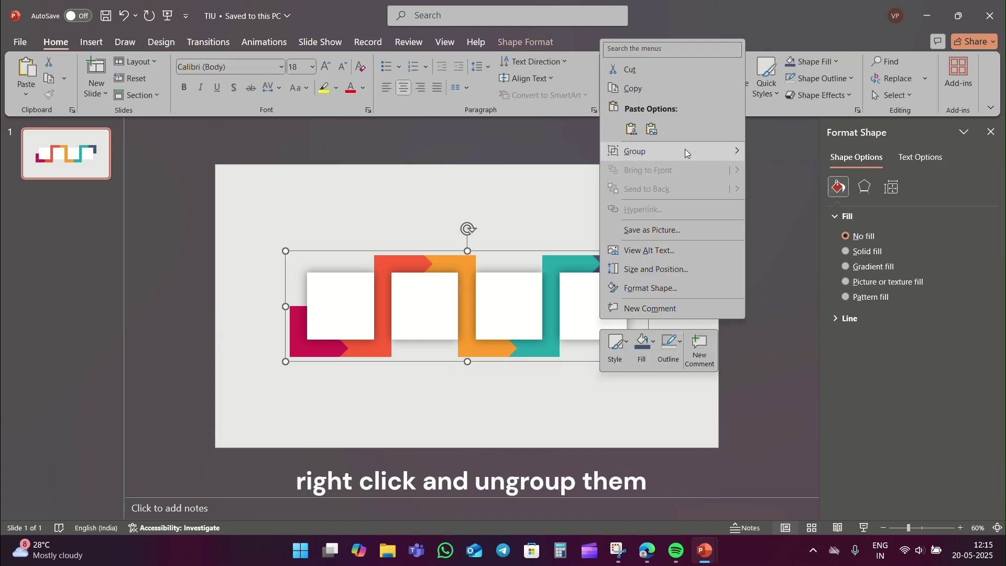
click(776, 192)
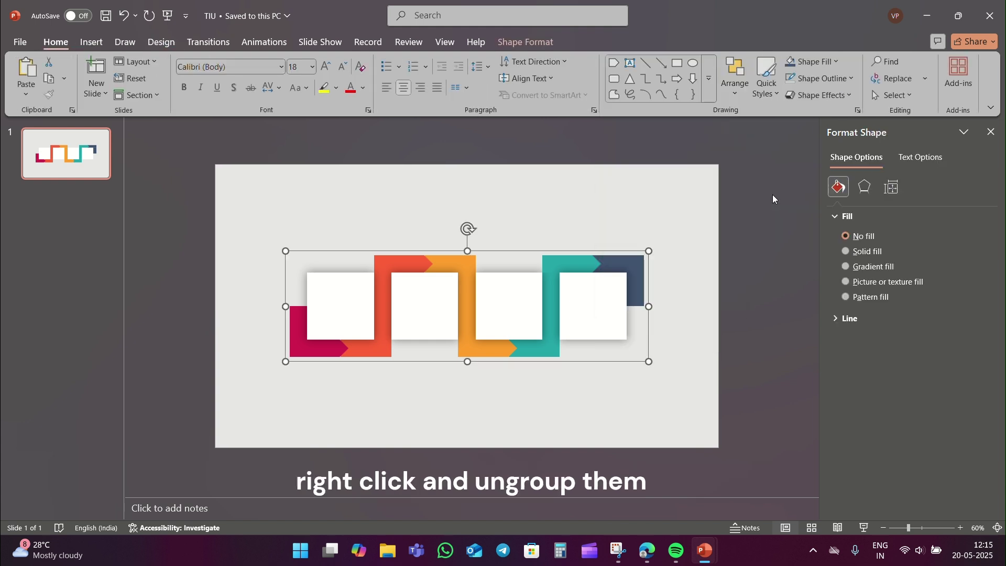
click(637, 218)
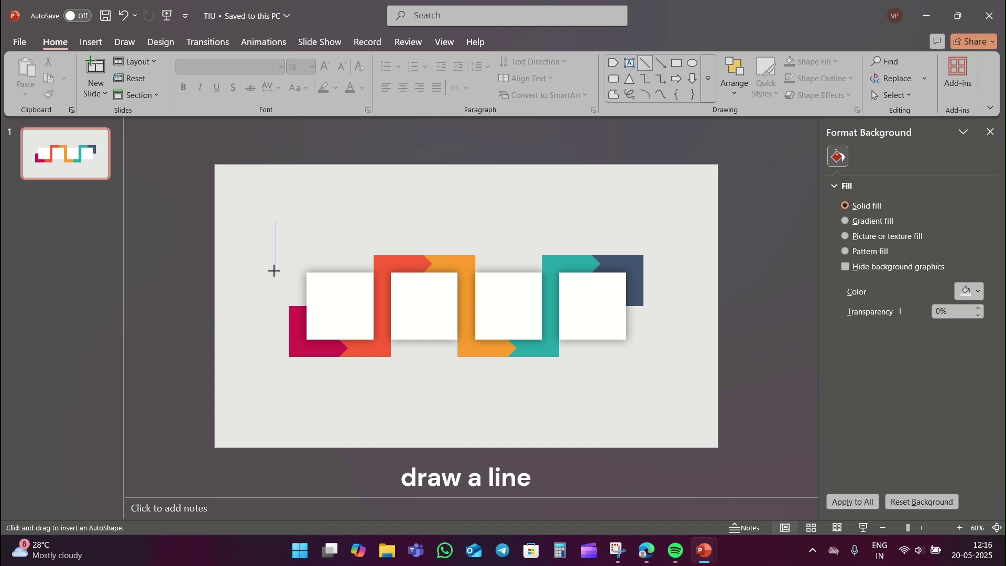
Step: Draw a vertical line above the pink bar with an oval dot at its start
drag(274, 271, 298, 280)
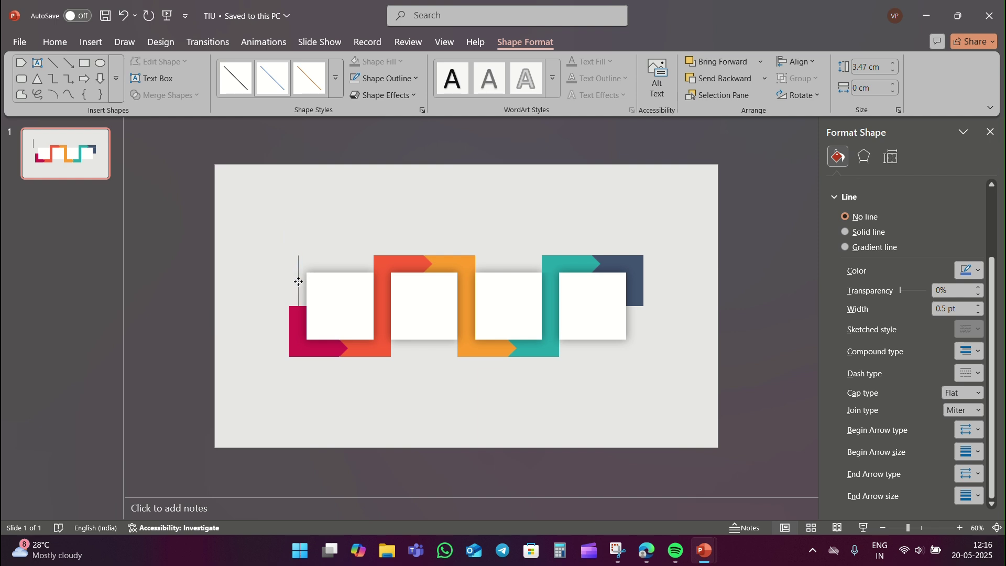
drag(298, 281, 299, 281)
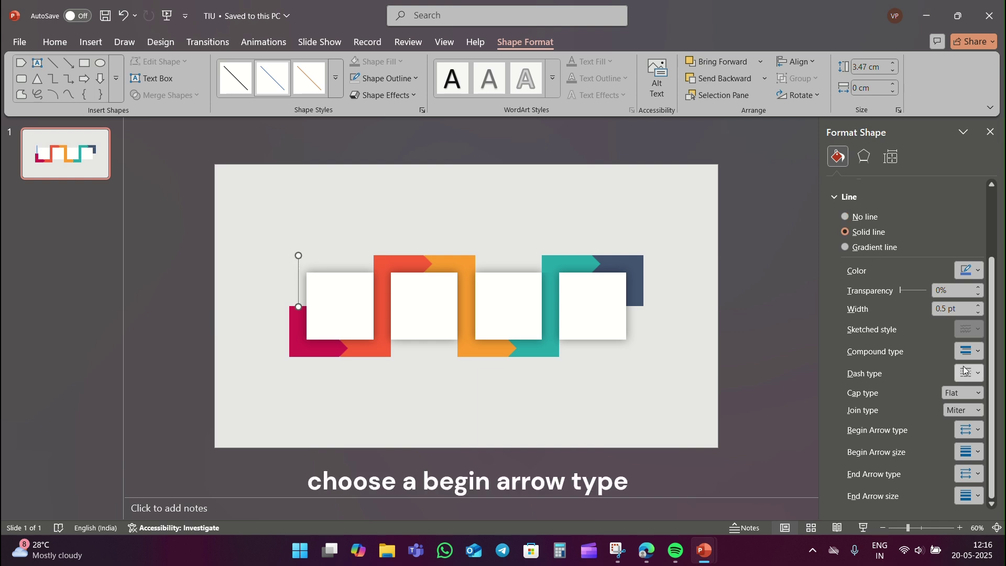
click(969, 429)
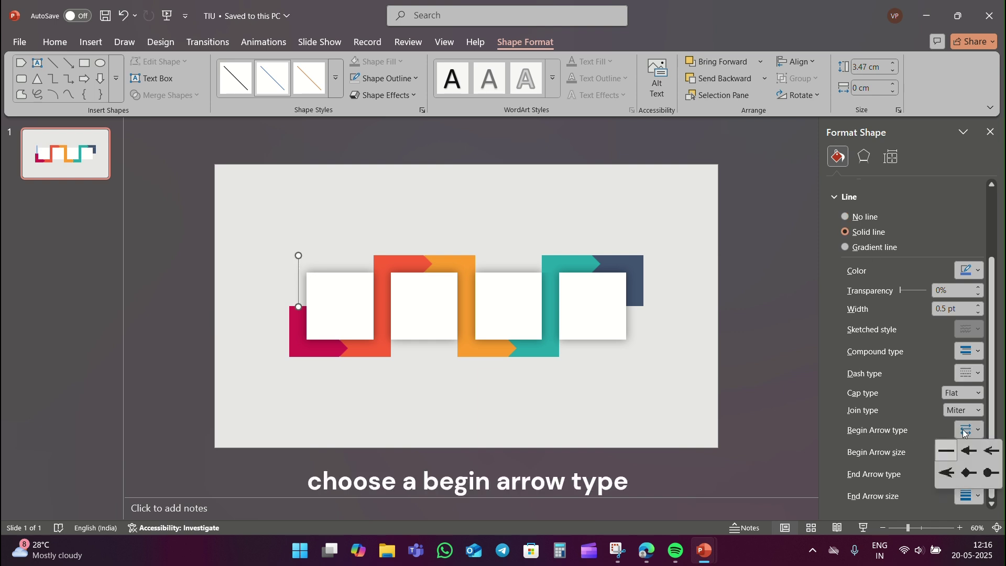
click(985, 474)
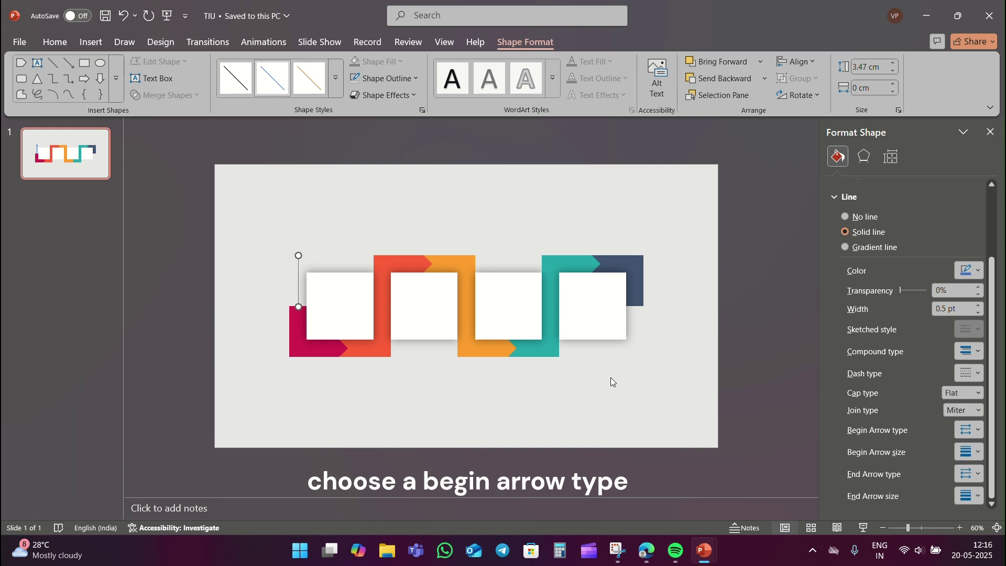
click(612, 382)
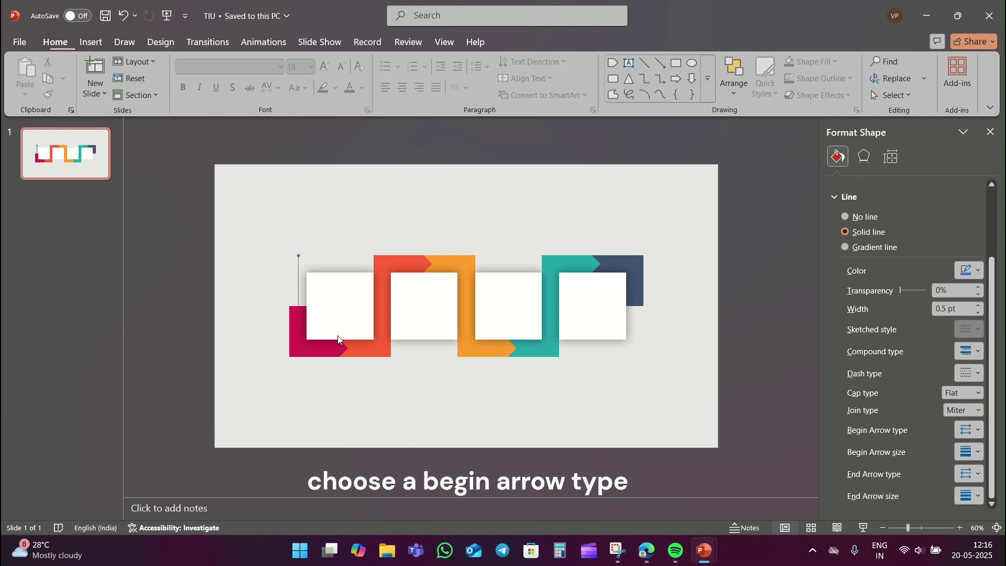
Step: Give the pointer line a 1 pt width and a grey colour
click(298, 261)
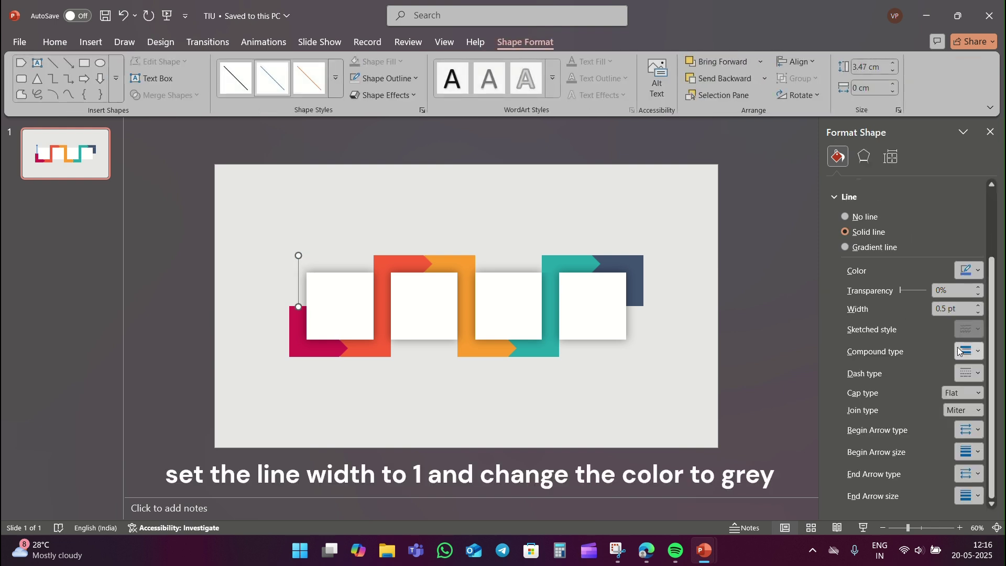
click(962, 308)
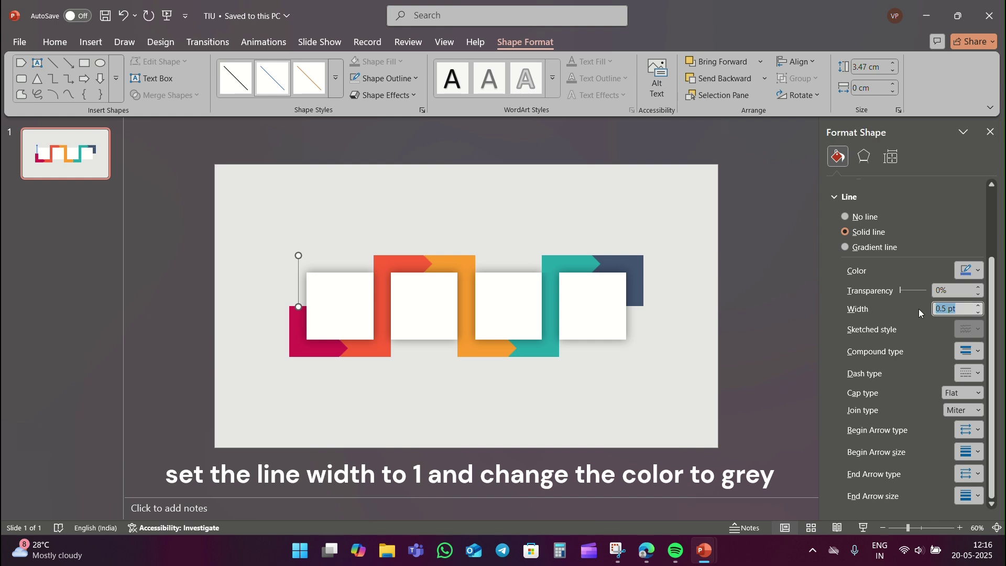
text(1)
click(969, 270)
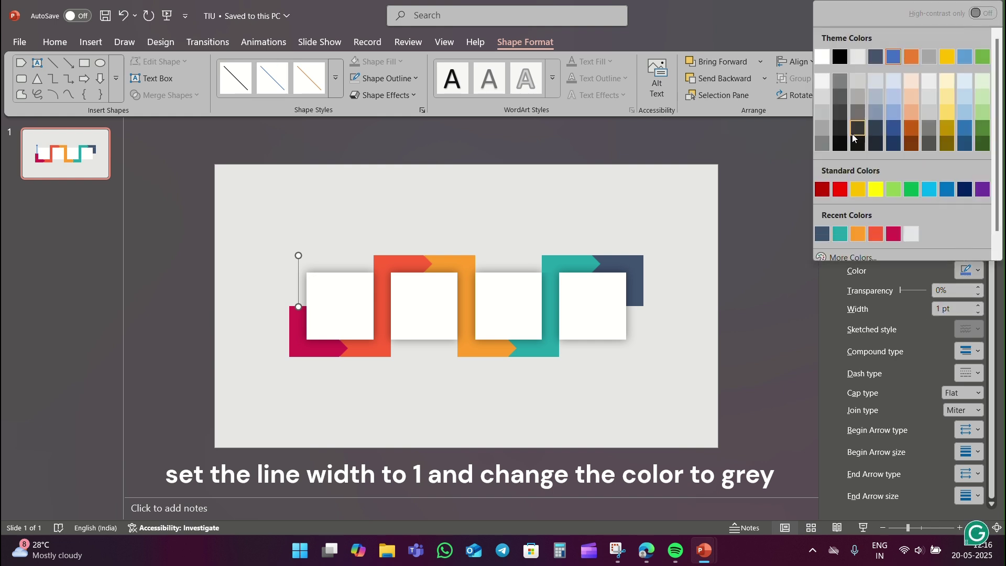
click(840, 112)
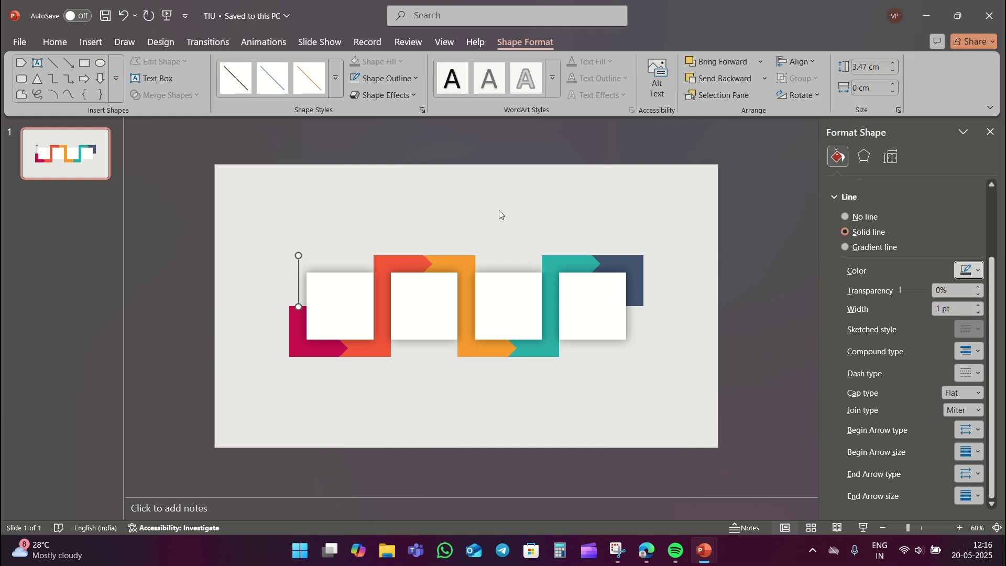
click(325, 227)
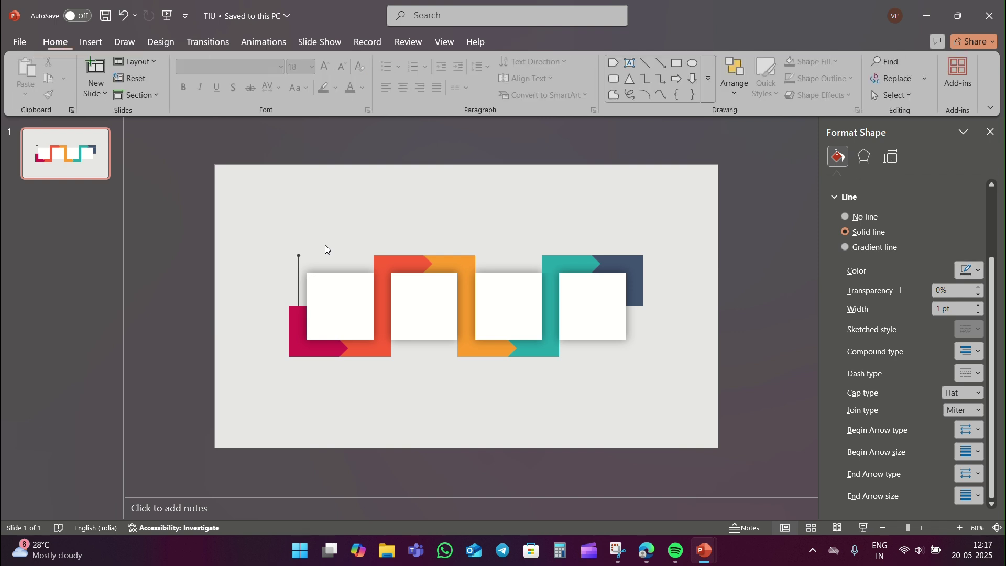
Step: Place a copy of the pointer line above the orange bar and send it to back
click(298, 270)
key(ctrl+c)
key(ctrl+v)
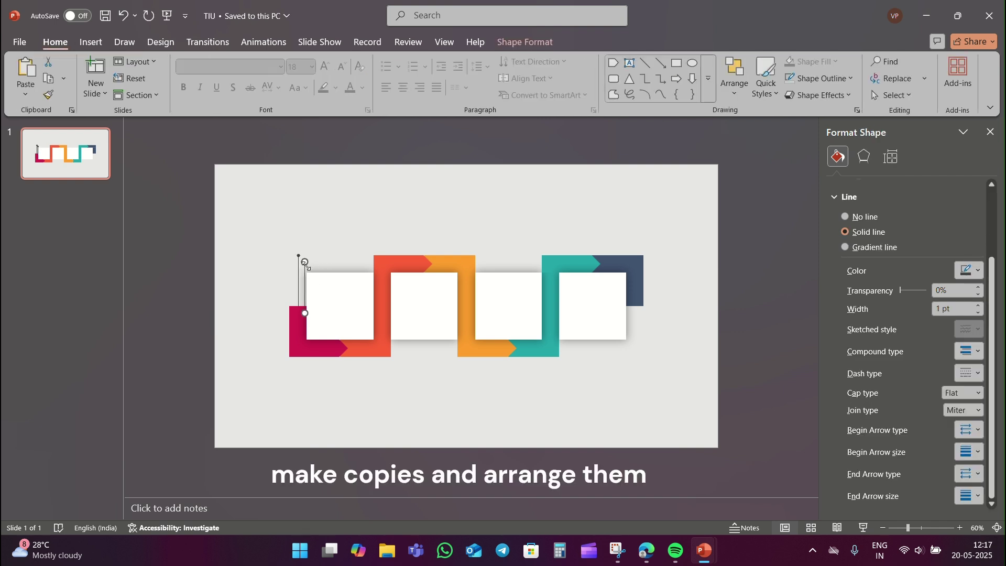
drag(304, 268, 426, 207)
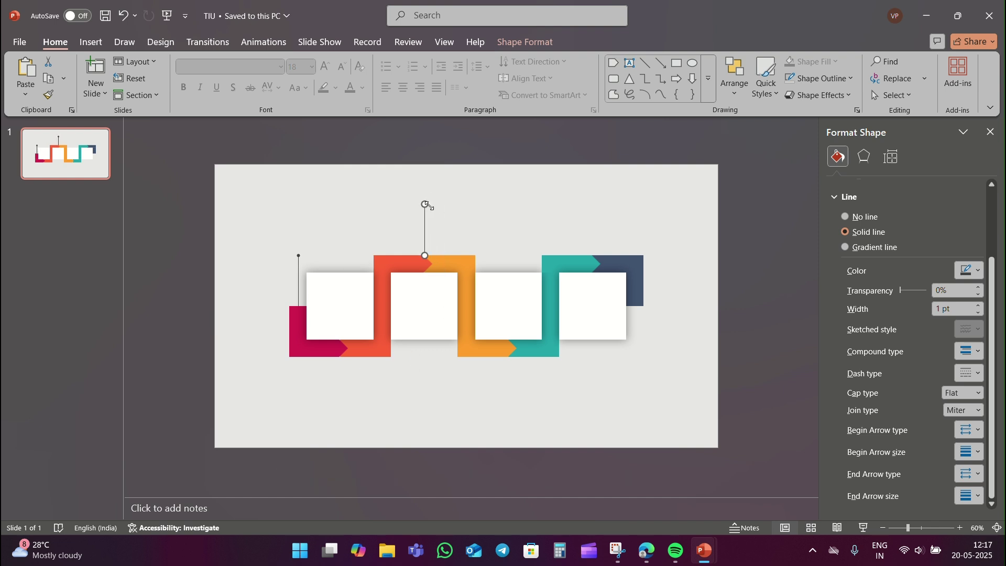
drag(425, 204, 428, 215)
right_click(425, 238)
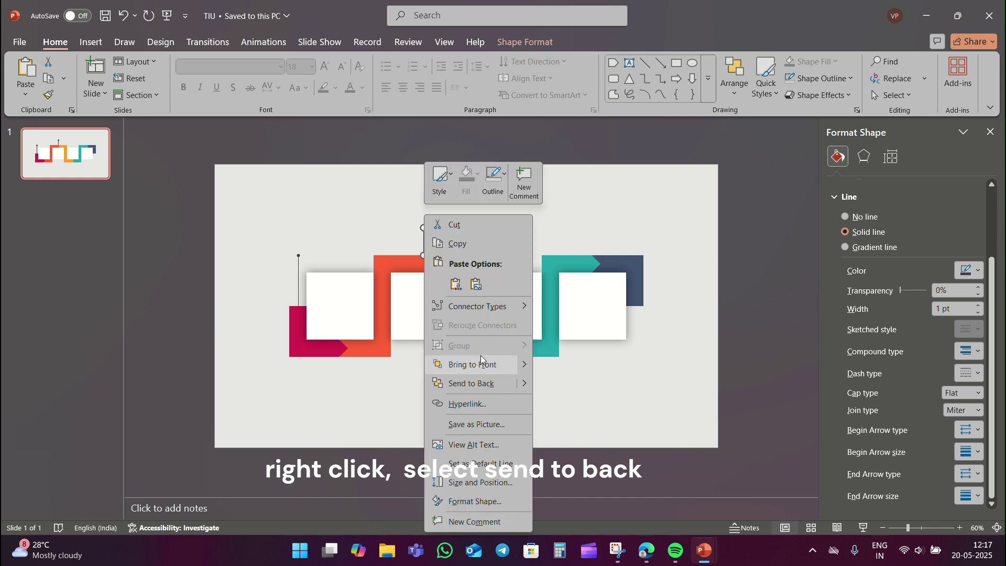
click(471, 383)
click(478, 219)
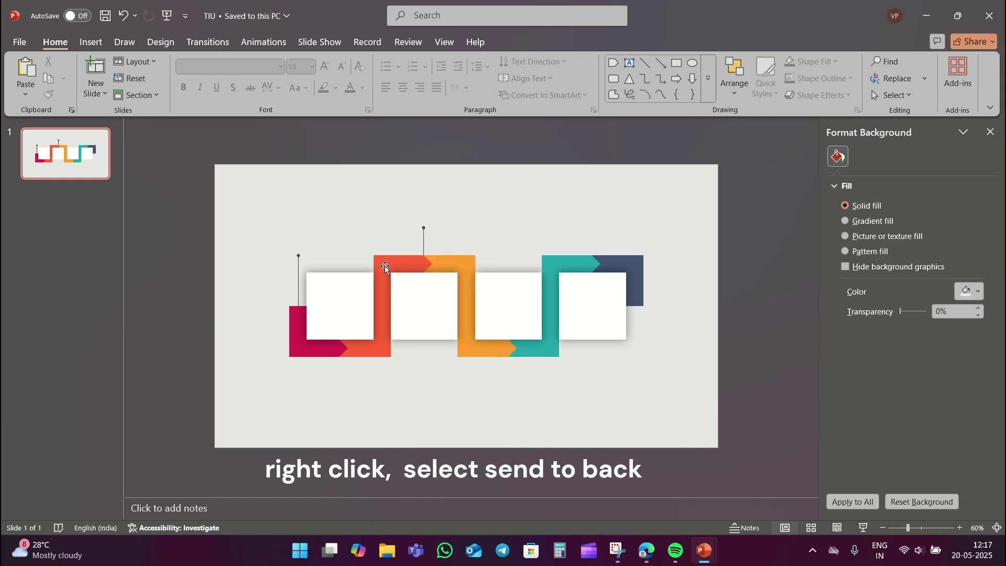
Step: Send the left line to back and add another copy above the teal bar, also behind
right_click(298, 260)
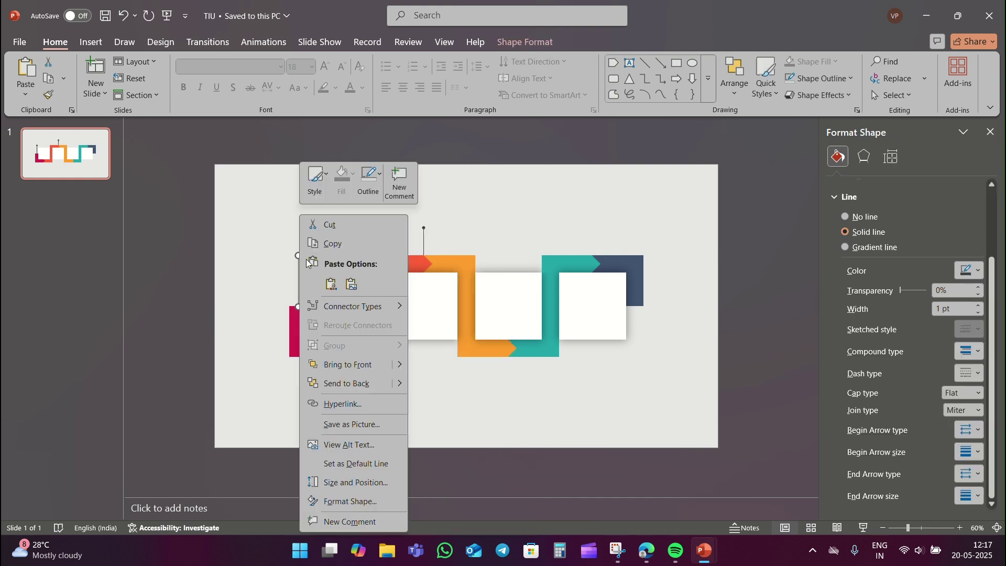
click(350, 387)
click(423, 247)
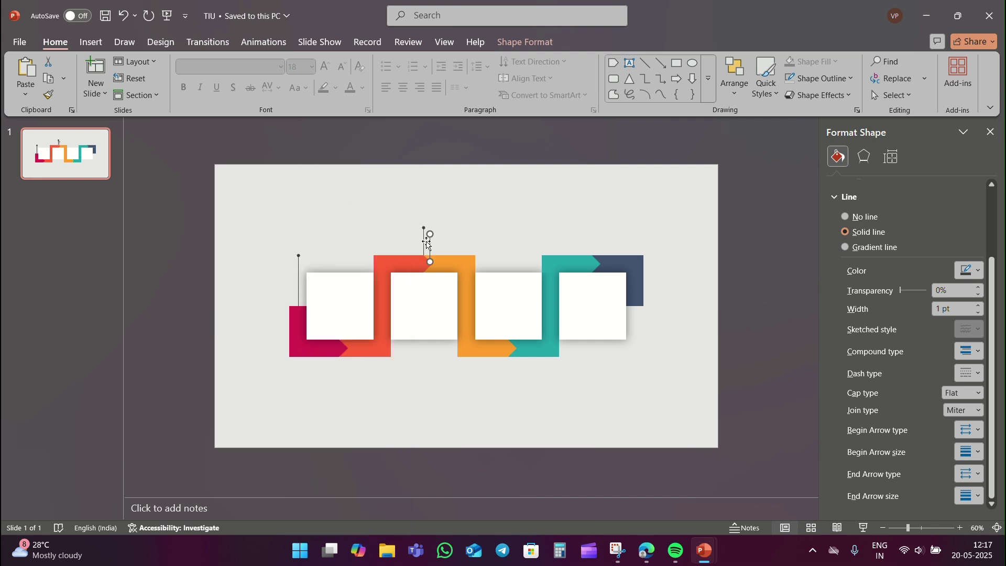
drag(430, 244, 593, 233)
right_click(592, 238)
click(644, 371)
click(609, 251)
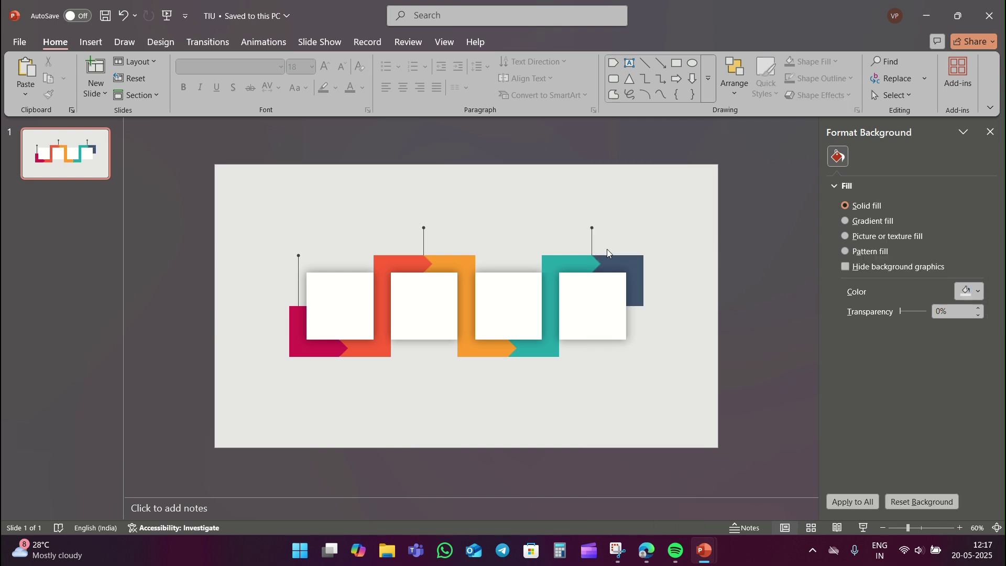
Step: Add a vertically flipped copy of the line hanging below the pink bar's tip
click(424, 244)
mouse_move(428, 238)
mouse_down()
mouse_move(419, 313)
mouse_move(353, 388)
mouse_up()
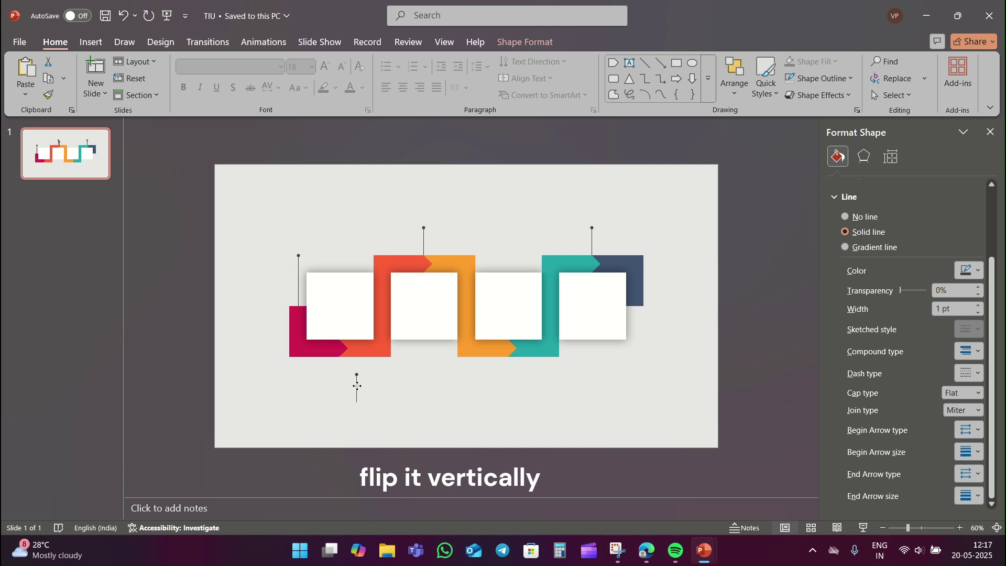
click(544, 50)
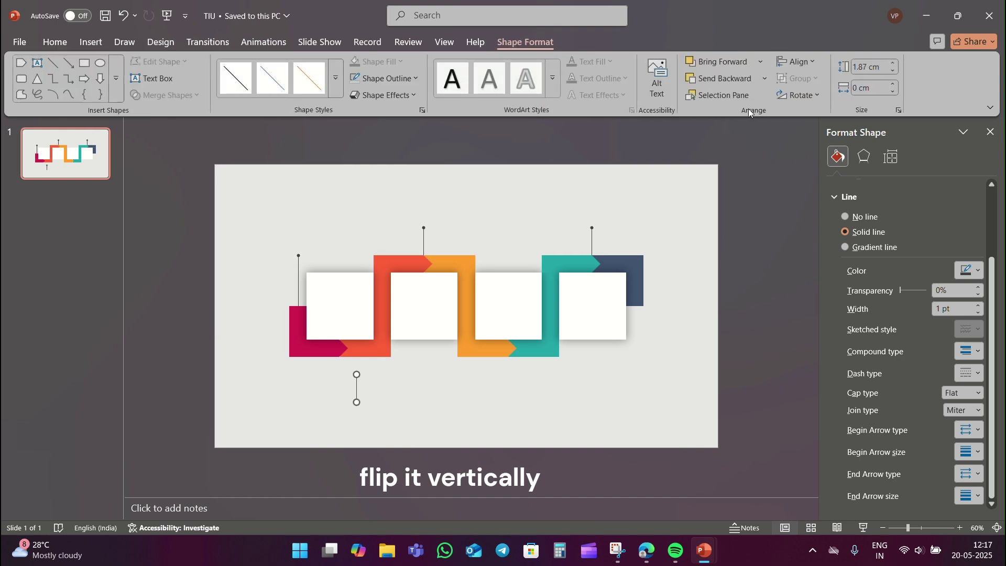
click(791, 96)
click(817, 150)
drag(358, 401, 341, 379)
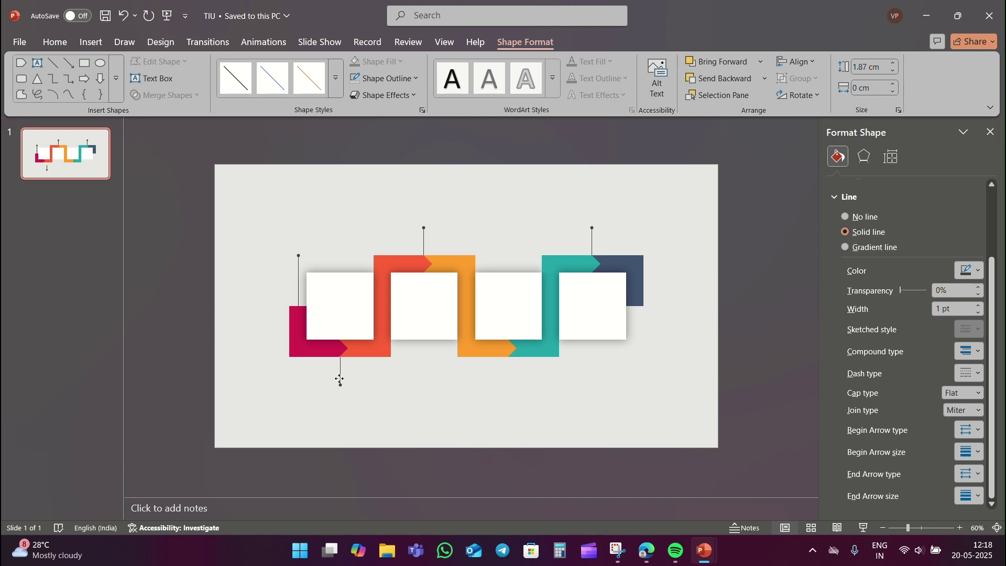
Step: Place a copy of the lower pointer line under the orange–teal join of the zigzag
right_click(339, 379)
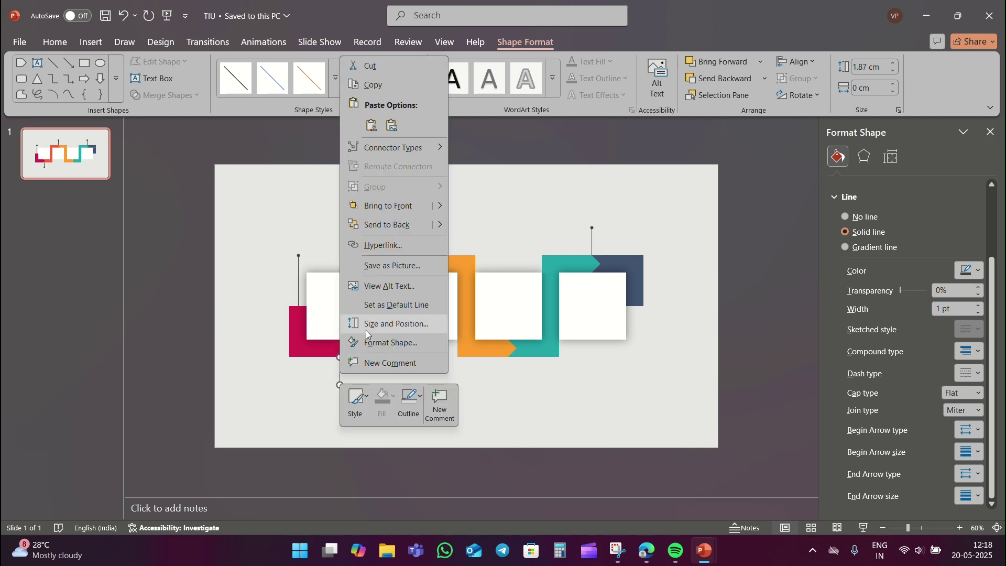
click(381, 226)
click(394, 386)
click(340, 372)
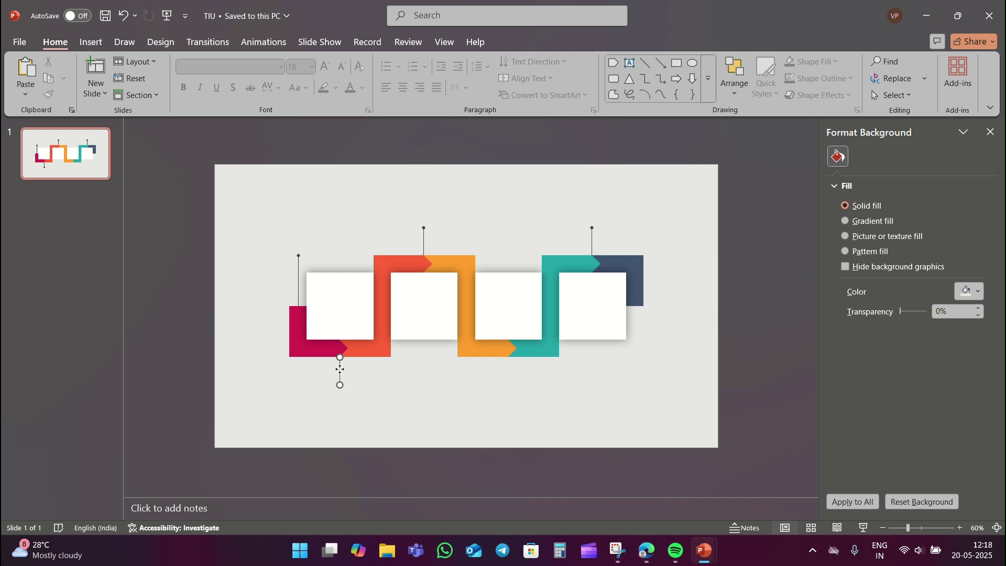
drag(343, 376, 504, 376)
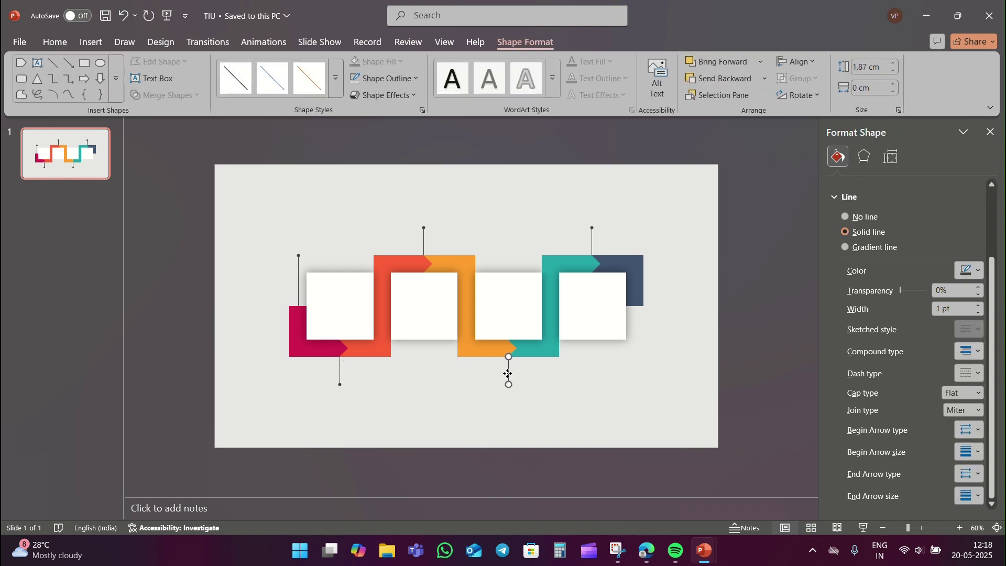
right_click(506, 377)
click(558, 224)
click(544, 369)
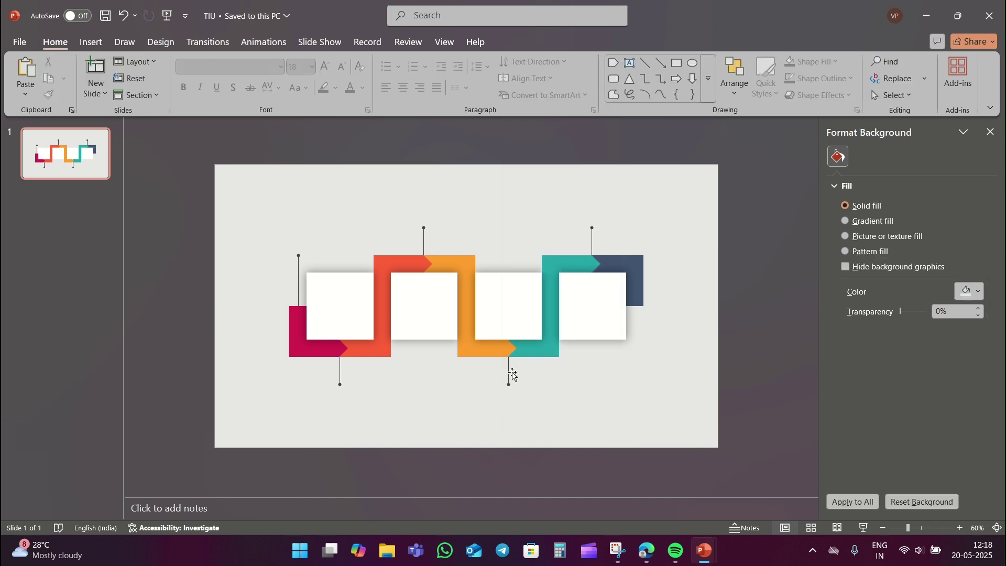
click(509, 373)
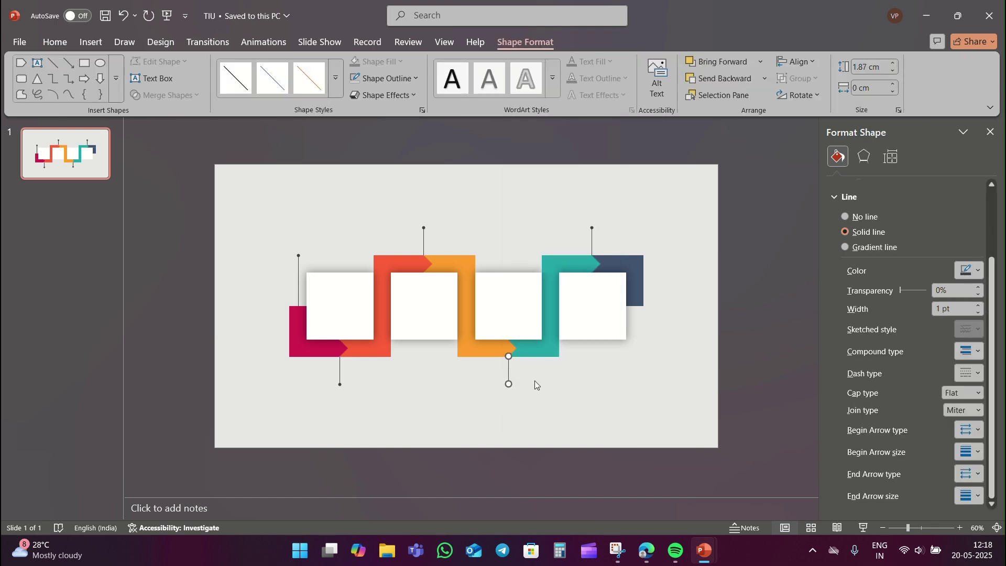
click(534, 383)
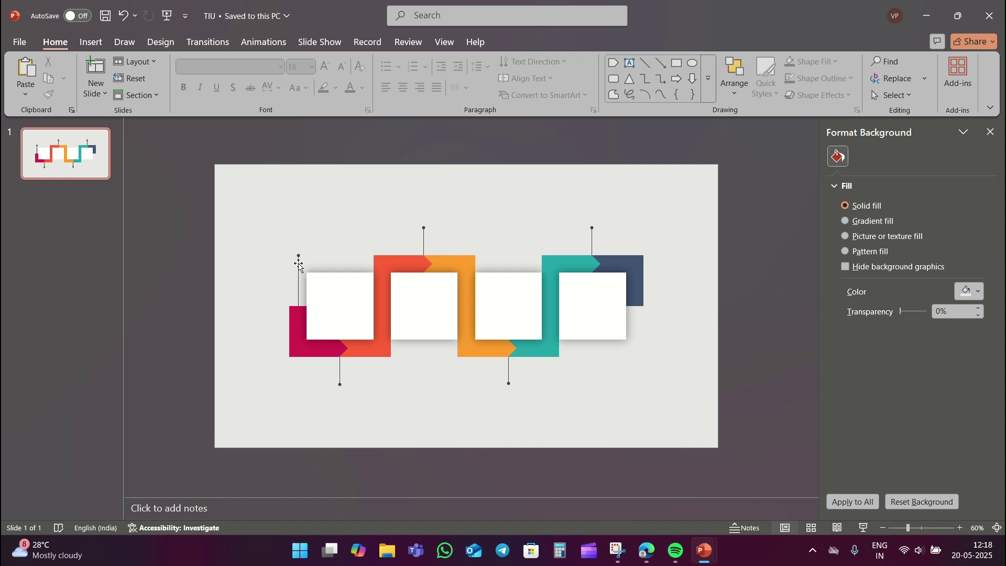
Step: Duplicate the upper-left pointer line to the navy end and flip it vertically
drag(299, 264, 640, 327)
click(800, 94)
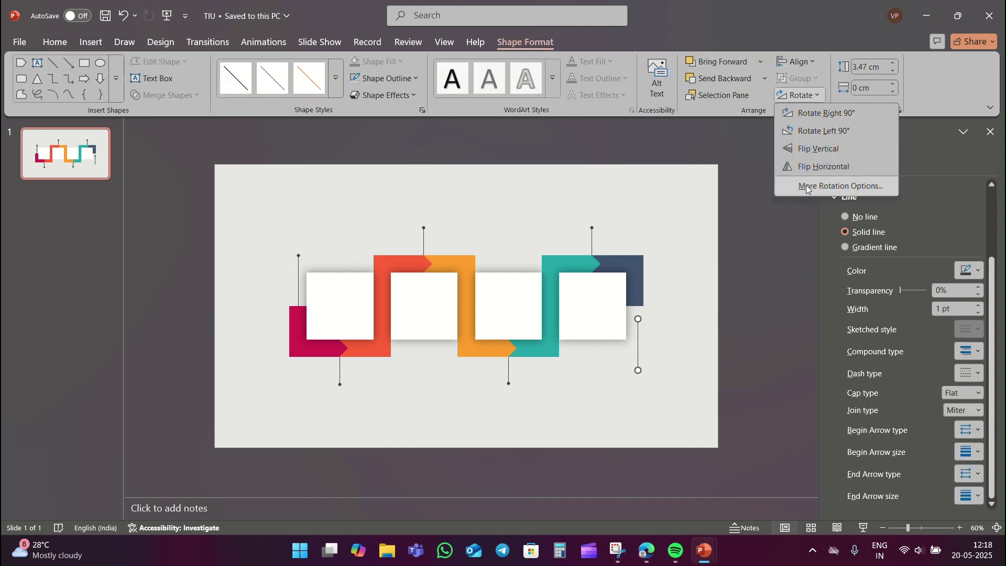
click(819, 149)
drag(639, 346, 634, 335)
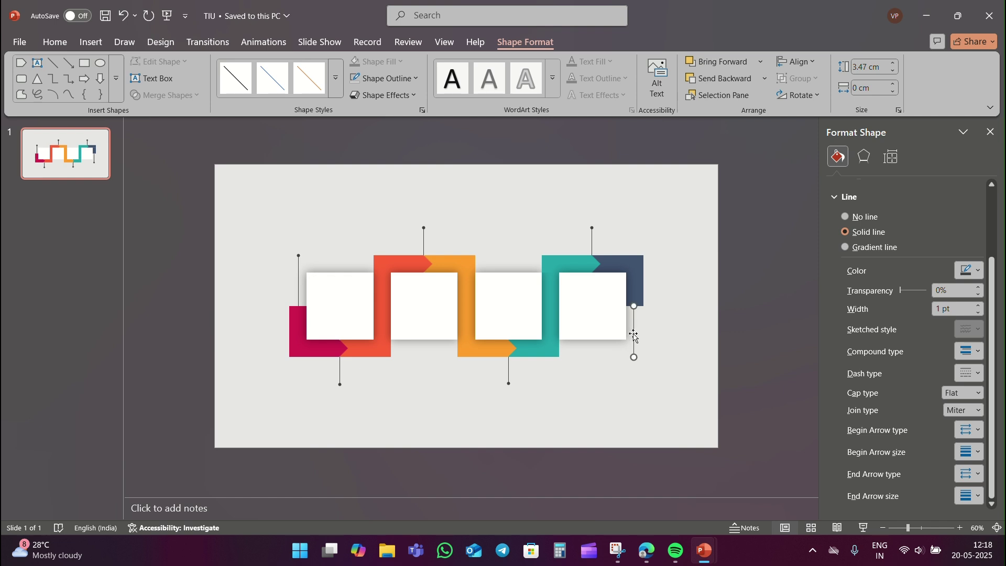
right_click(635, 336)
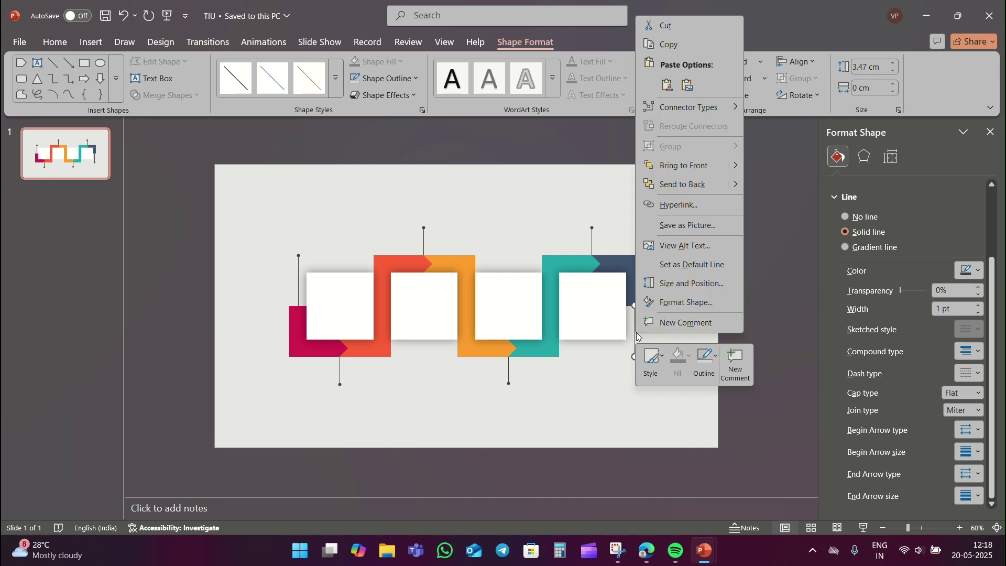
click(697, 302)
click(697, 301)
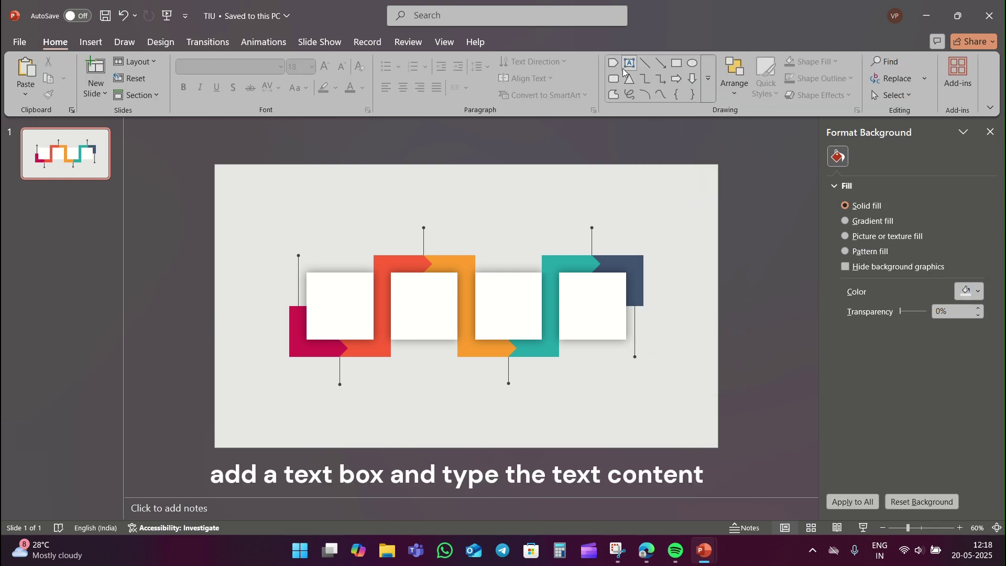
Step: Add a 'STEP' text box in Arial Rounded MT Bold, size 16, inside the first white box
click(629, 70)
mouse_move(432, 190)
mouse_down()
mouse_move(496, 195)
mouse_move(497, 205)
mouse_move(483, 203)
mouse_up()
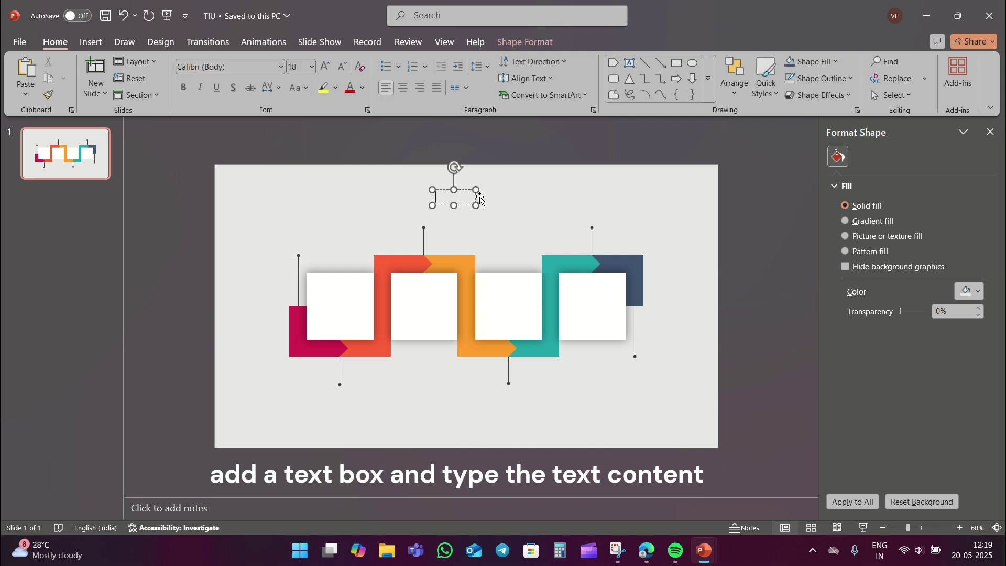
text(STE)
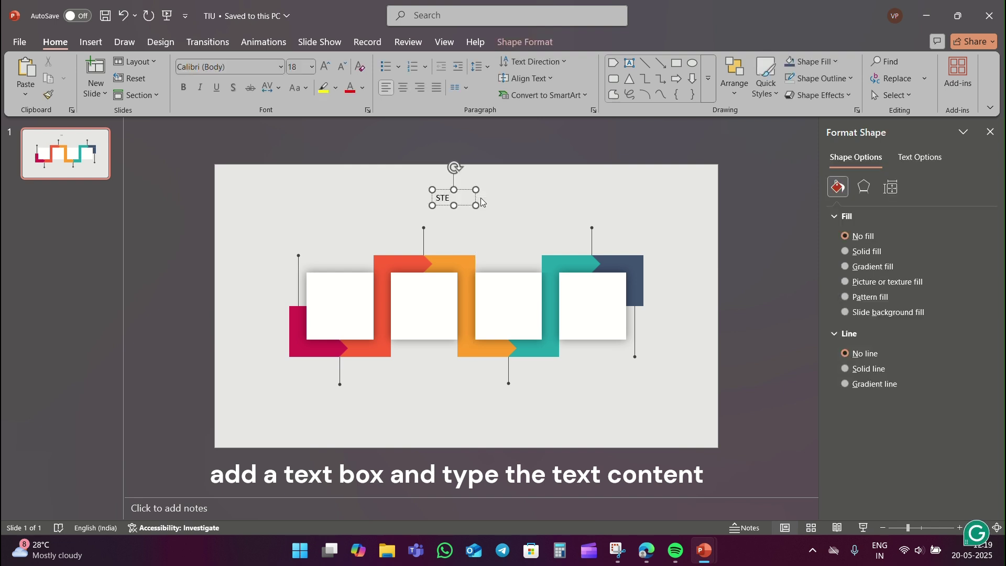
text(P)
key(ctrl+a)
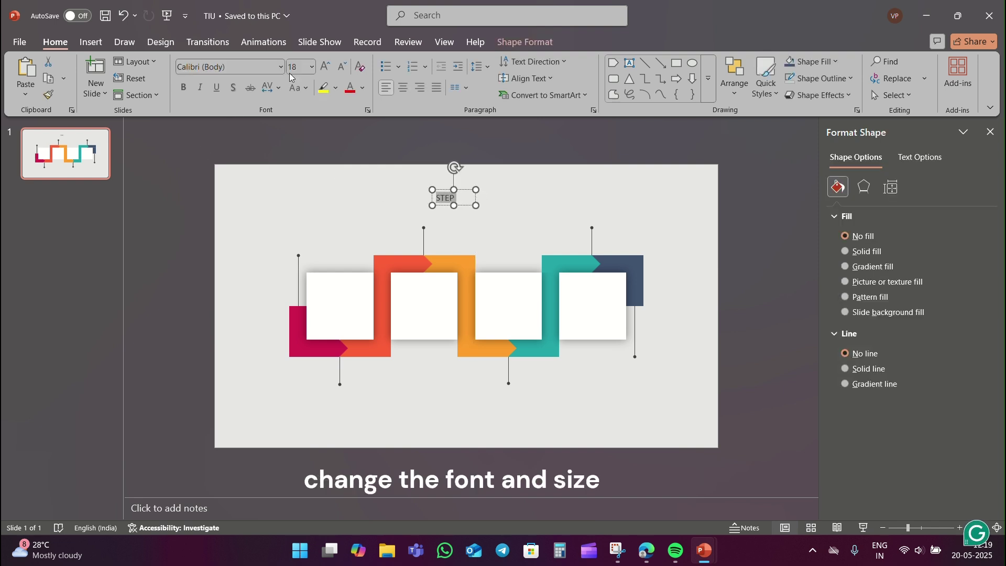
click(281, 66)
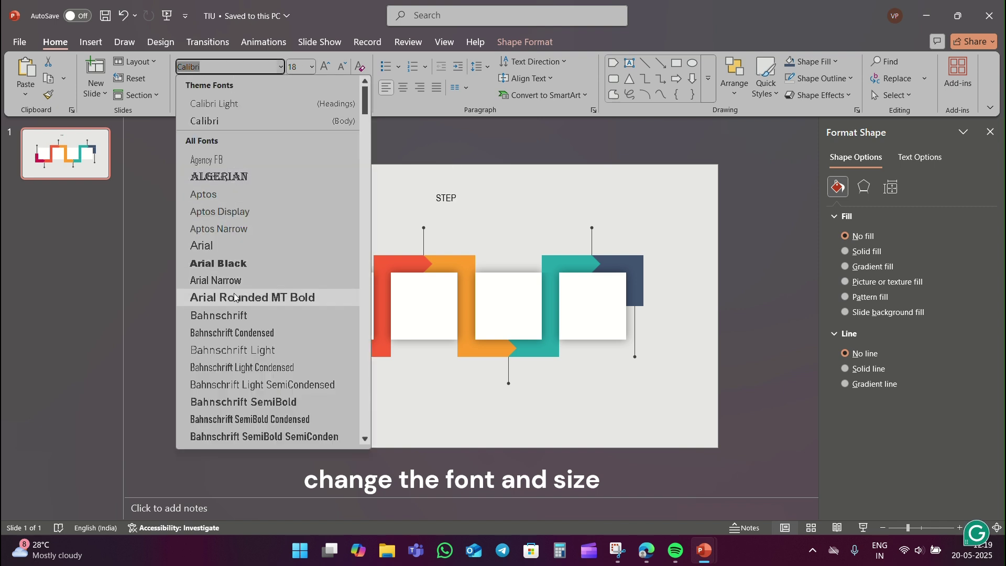
click(252, 297)
click(312, 66)
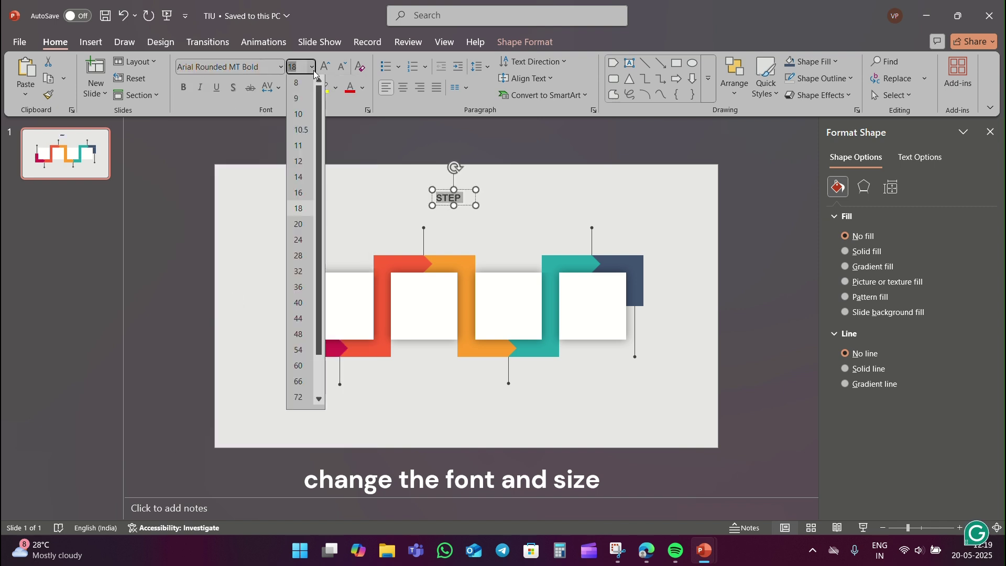
click(299, 194)
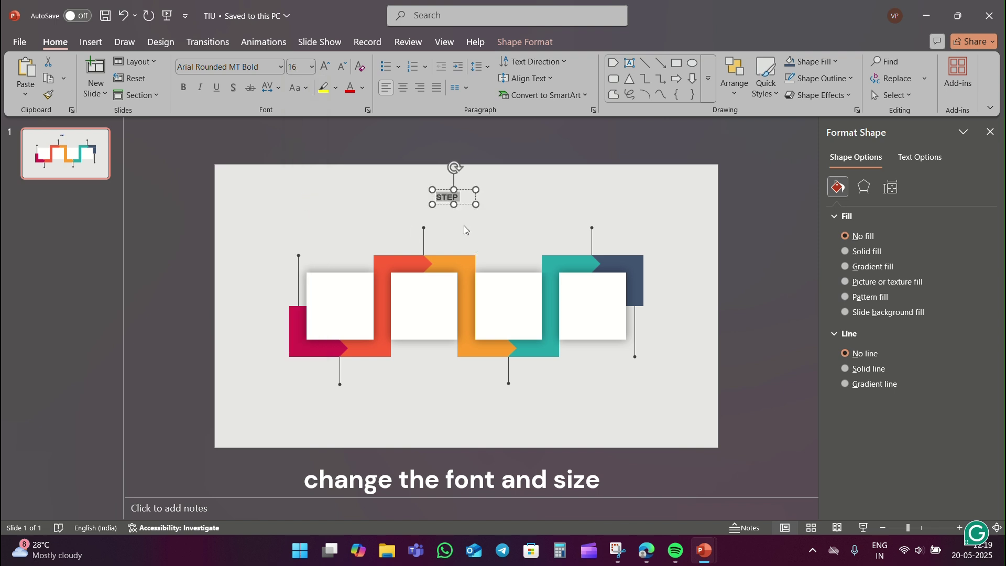
mouse_move(456, 211)
mouse_down()
mouse_move(435, 260)
mouse_move(351, 296)
mouse_up()
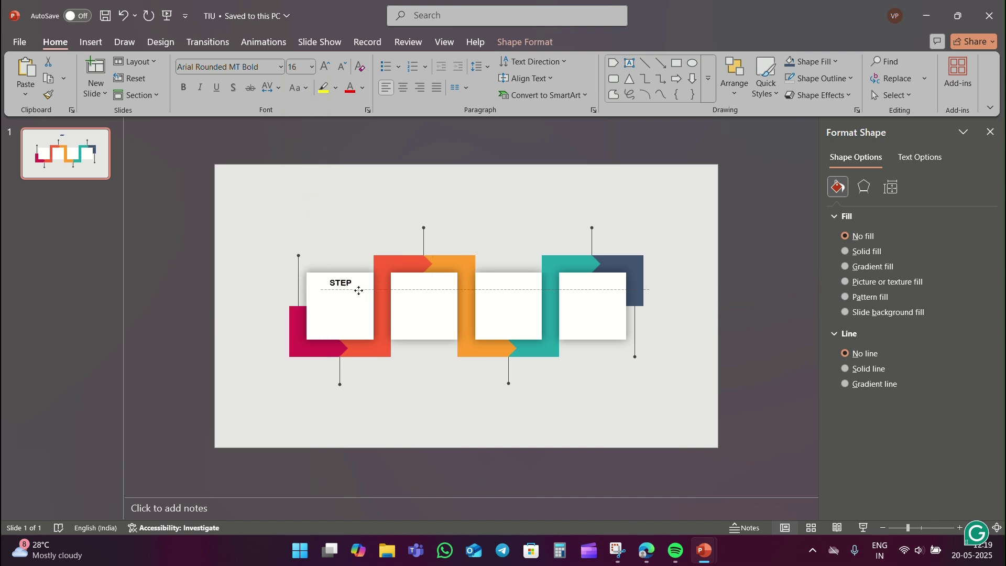
click(555, 172)
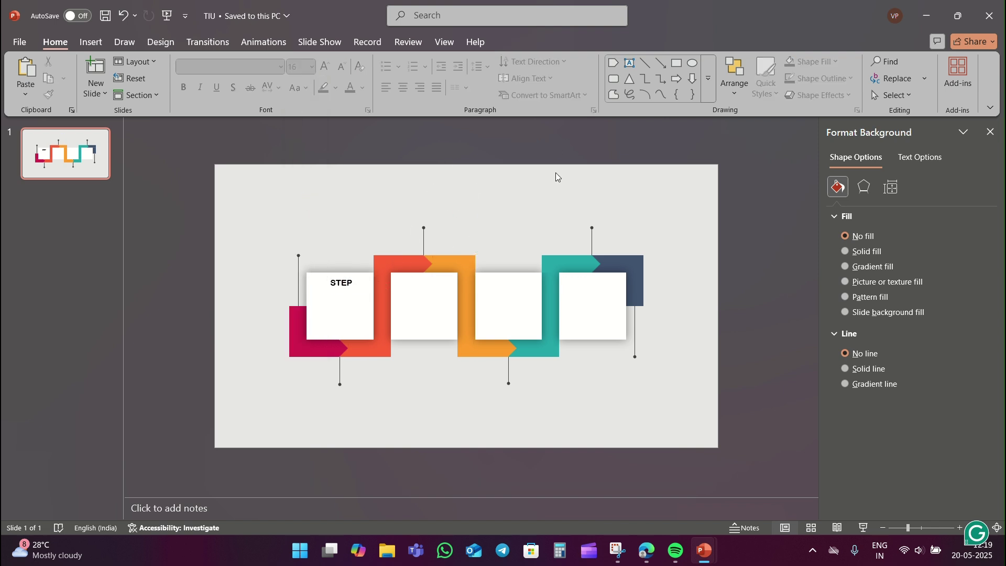
Step: Add an '01' text box in Arial Black directly beneath STEP
click(630, 63)
click(497, 193)
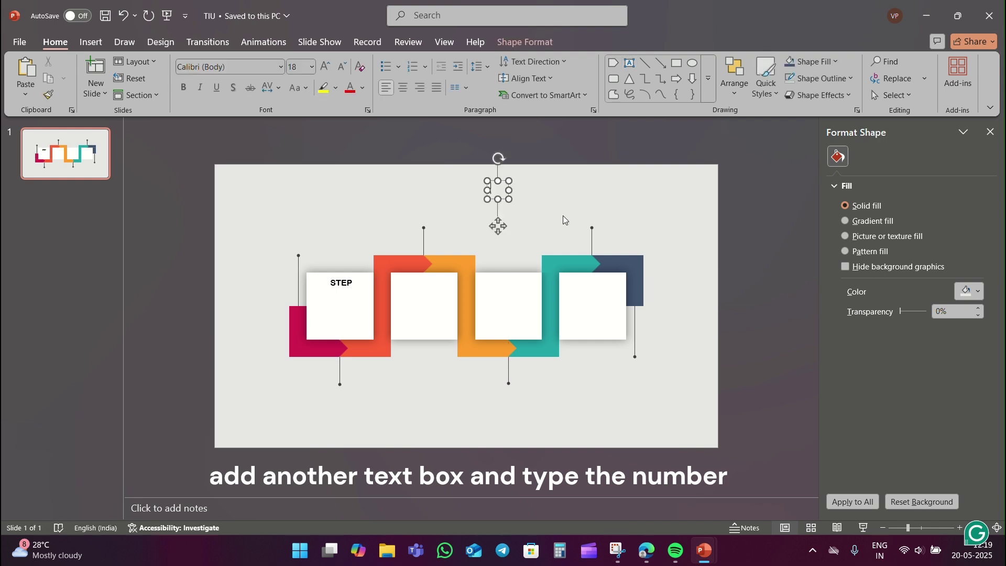
text(01)
key(ctrl+a)
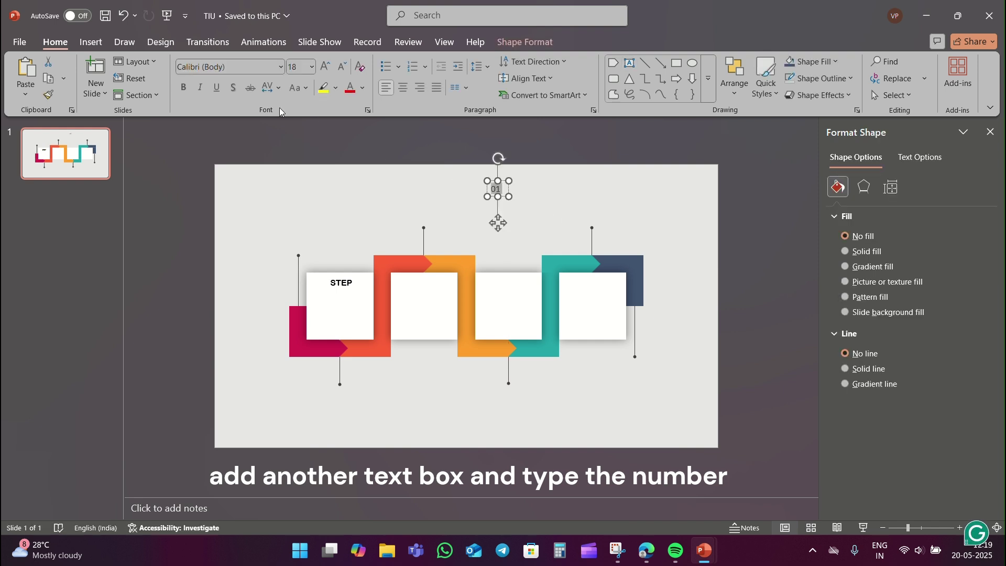
click(281, 66)
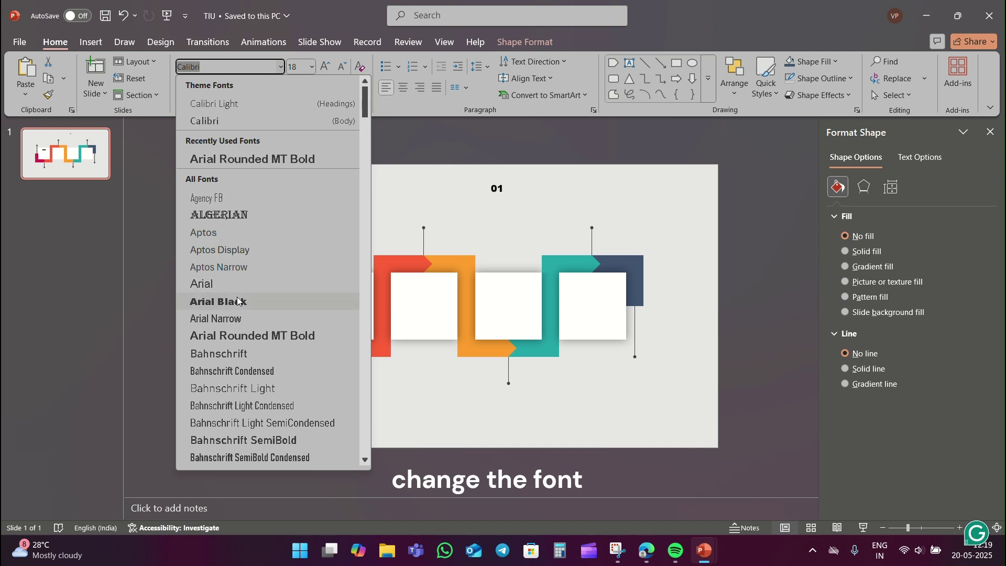
click(239, 301)
mouse_move(497, 219)
mouse_down()
mouse_move(475, 258)
mouse_move(344, 329)
mouse_up()
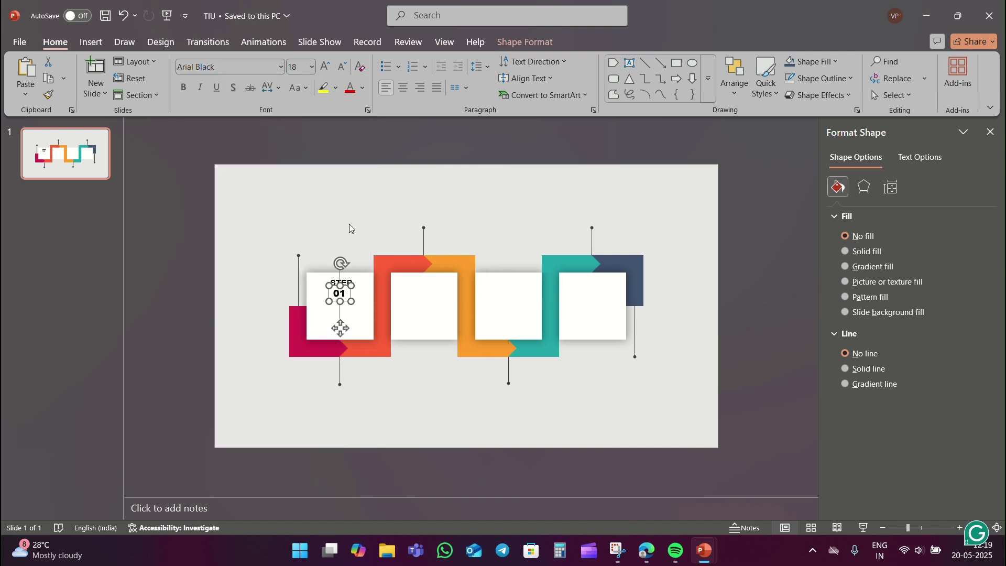
key(Escape)
Step: Colour both the STEP and 01 labels dark grey
click(346, 283)
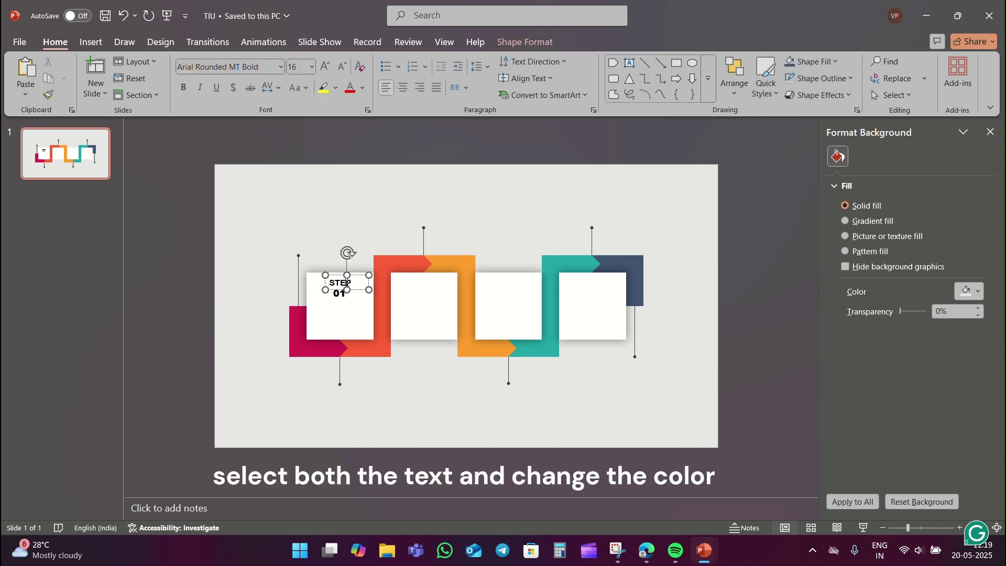
shift+click(339, 293)
click(362, 88)
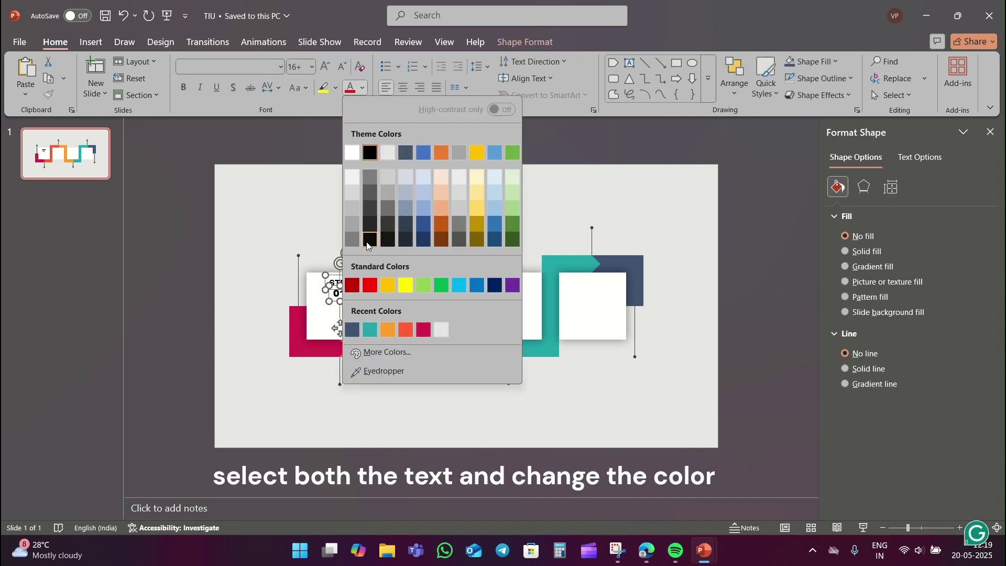
click(370, 215)
click(360, 215)
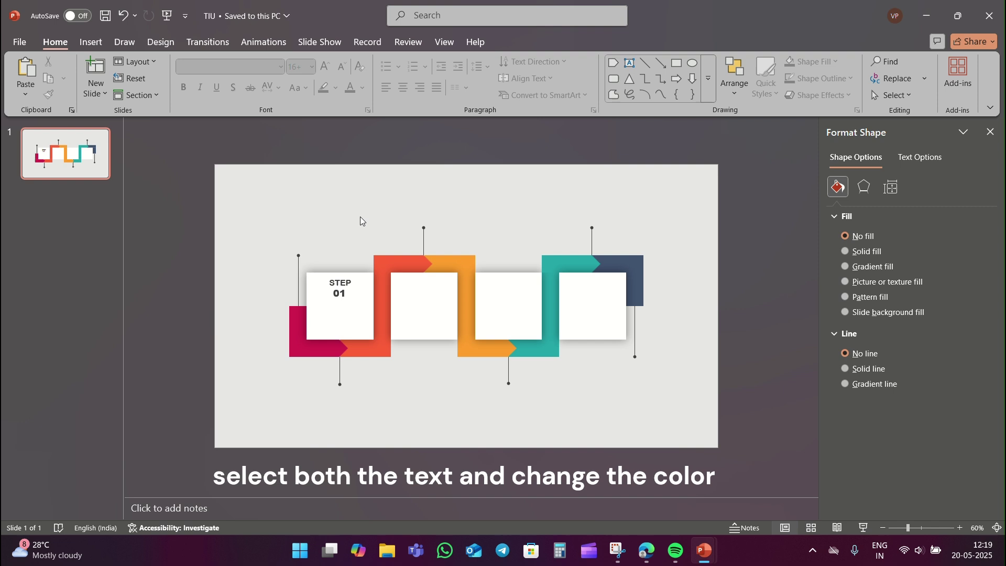
click(340, 282)
shift+click(338, 293)
Step: Group STEP and 01, then paste copies into the remaining white boxes
key(ctrl+g)
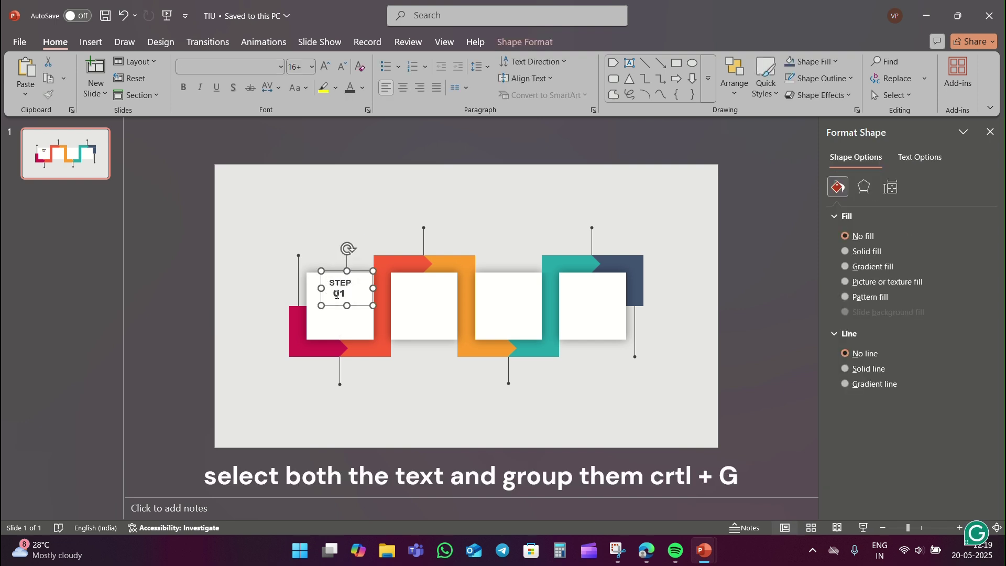
key(ctrl+c)
key(ctrl+v)
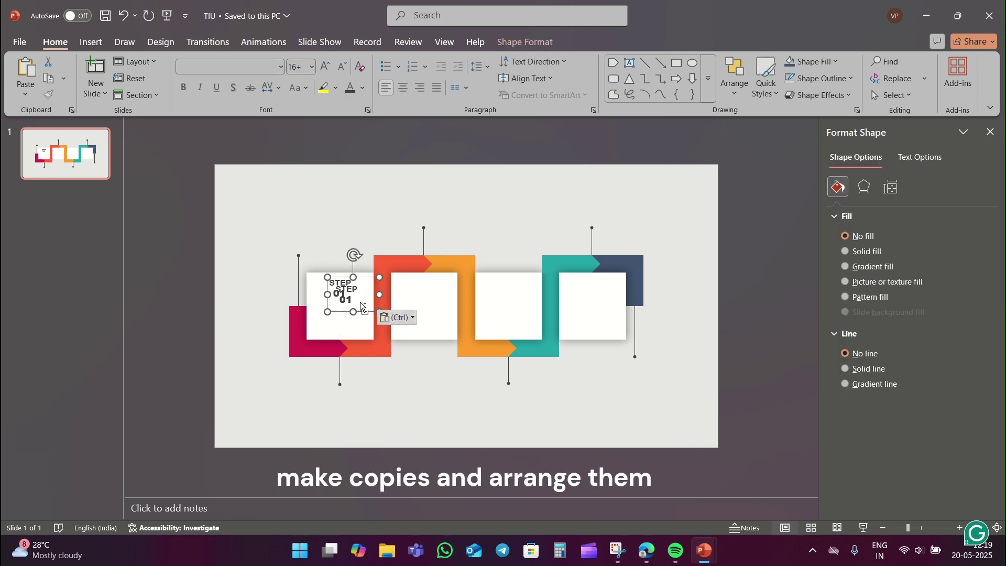
drag(364, 313, 527, 304)
key(ctrl+v)
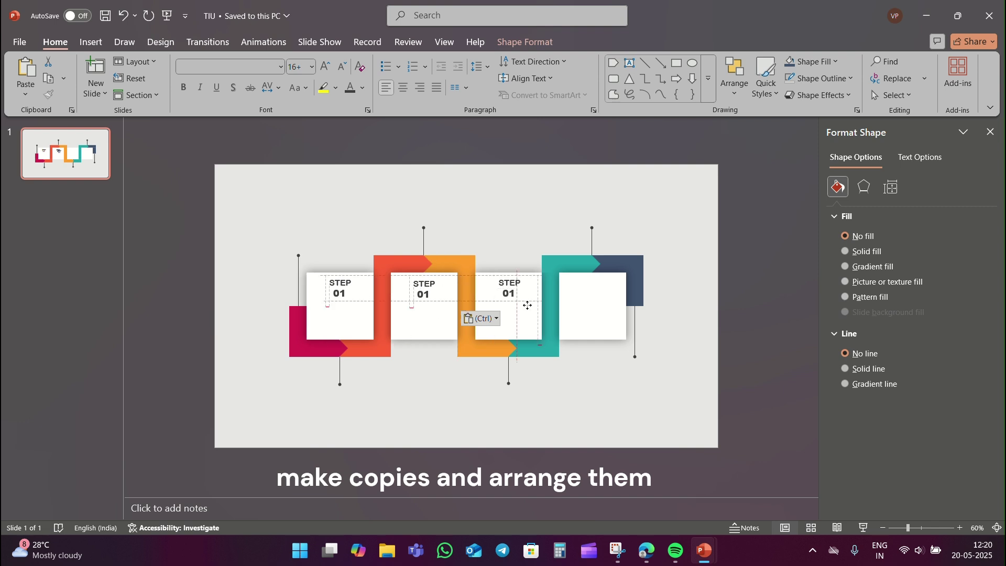
key(ctrl+v)
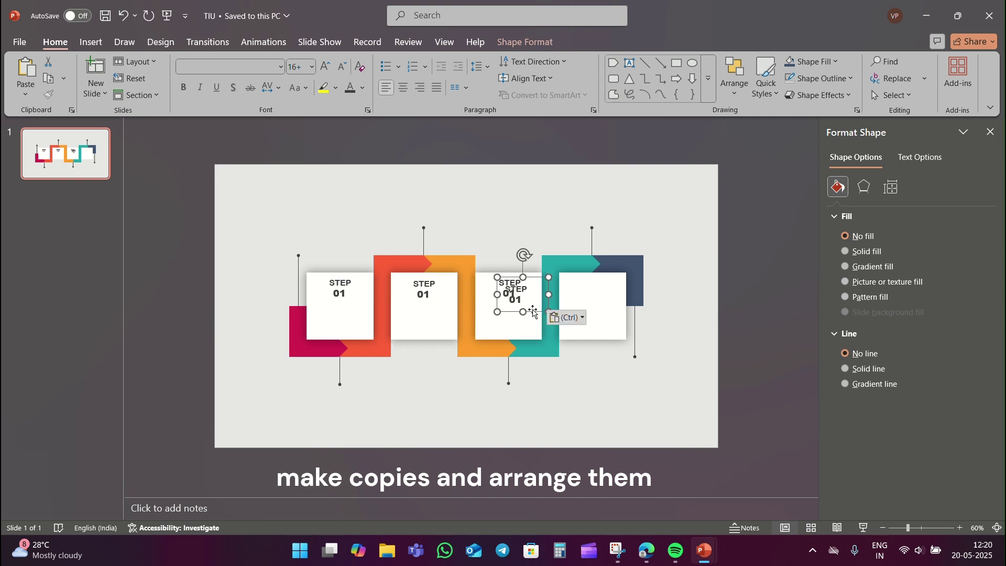
drag(528, 306, 609, 305)
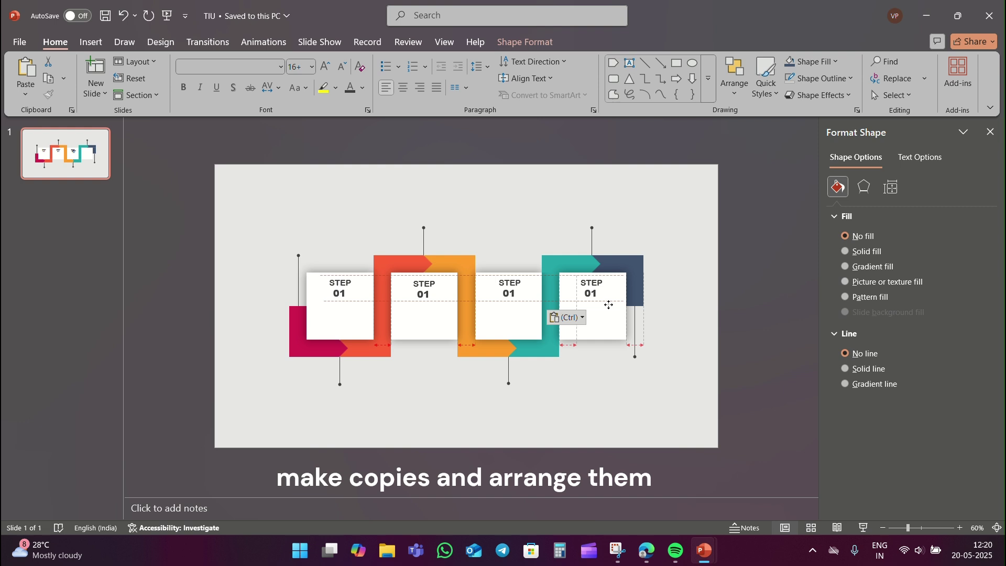
Step: Change the copied numbers to 04 and 03, and clear the old digit in box 2
click(596, 294)
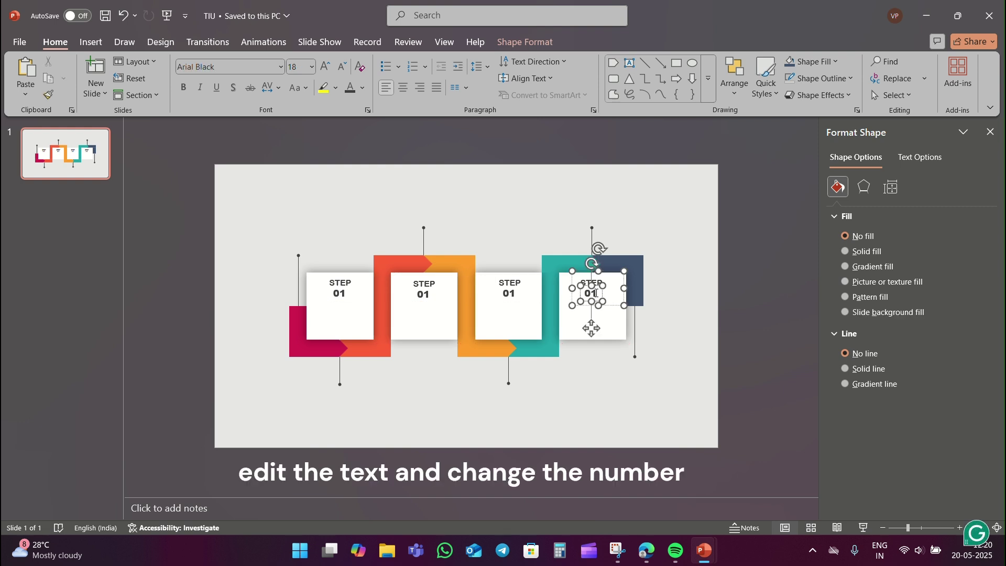
key(BackSpace)
text(4)
click(516, 295)
key(BackSpace)
text(3)
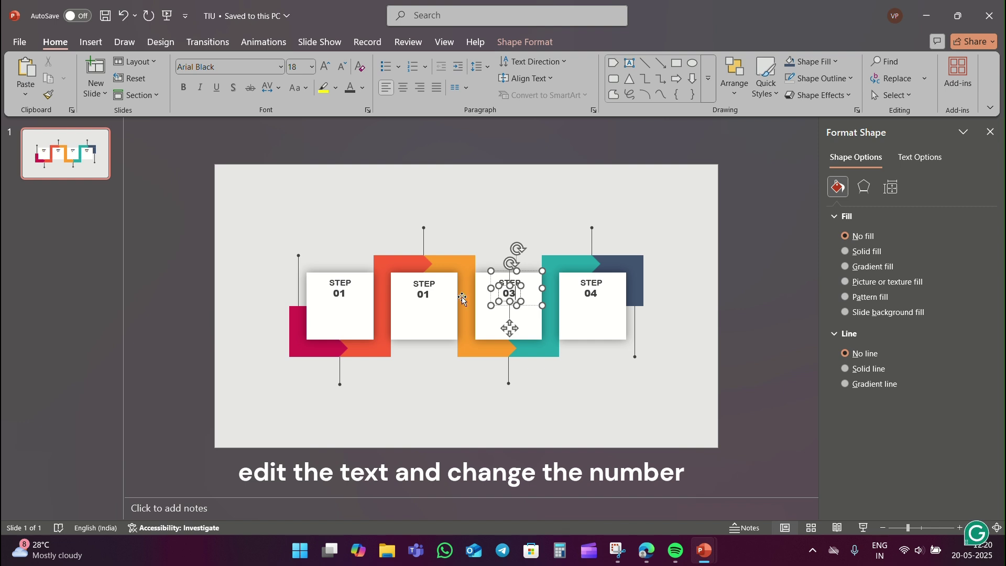
click(429, 294)
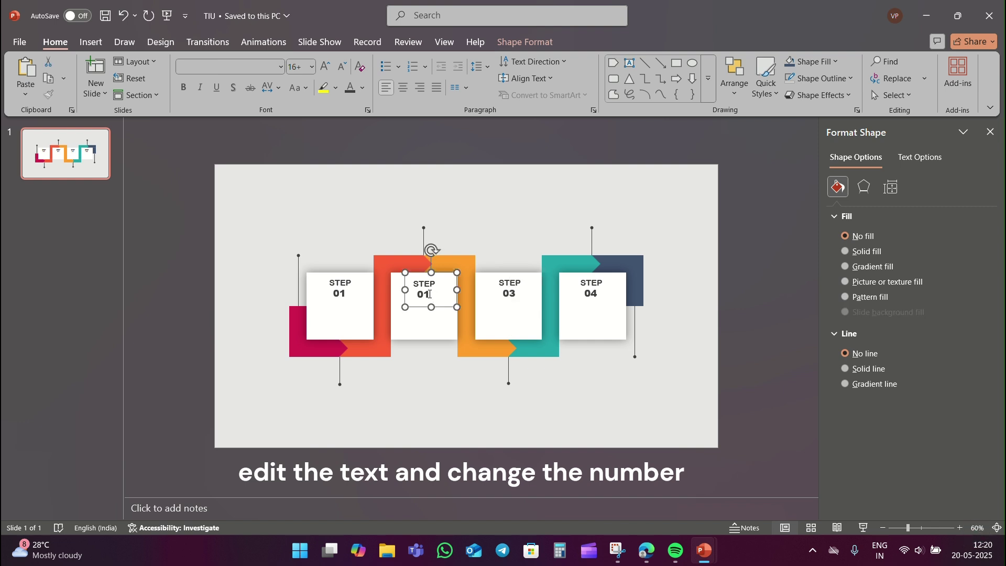
key(BackSpace)
Step: Finish box 2 as 02, then insert light-bulb, globe, diamond and clock stock icons
text(2)
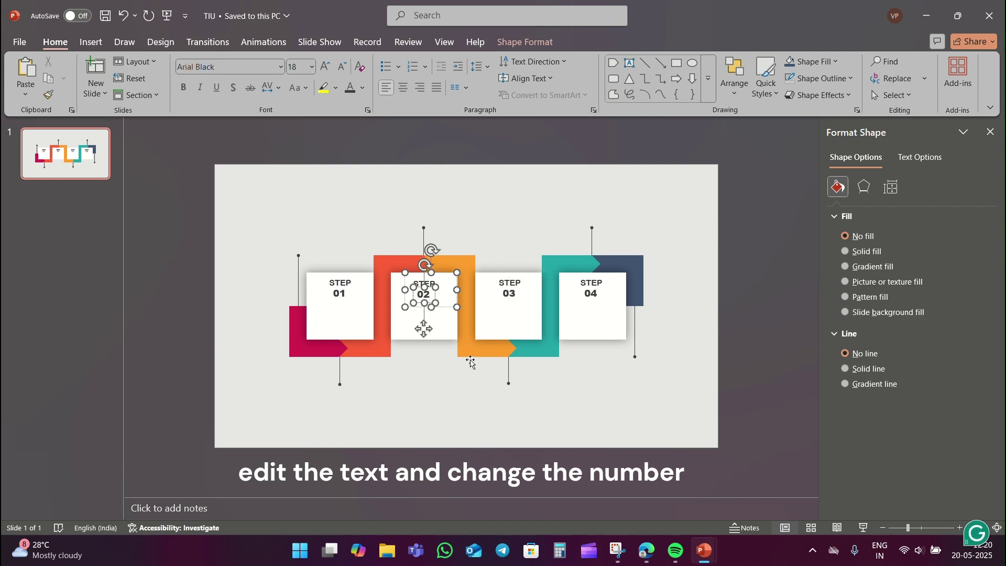
click(458, 424)
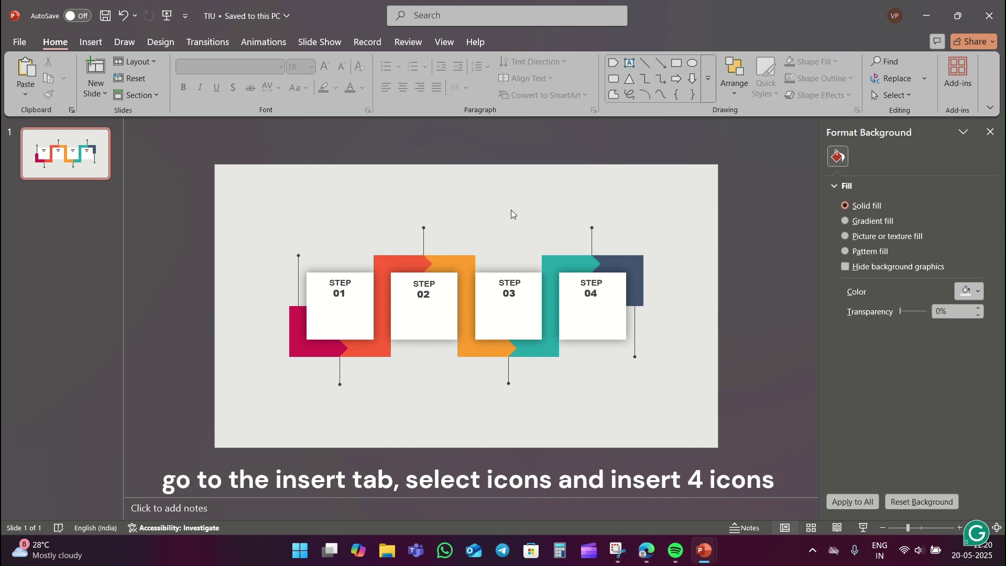
click(91, 43)
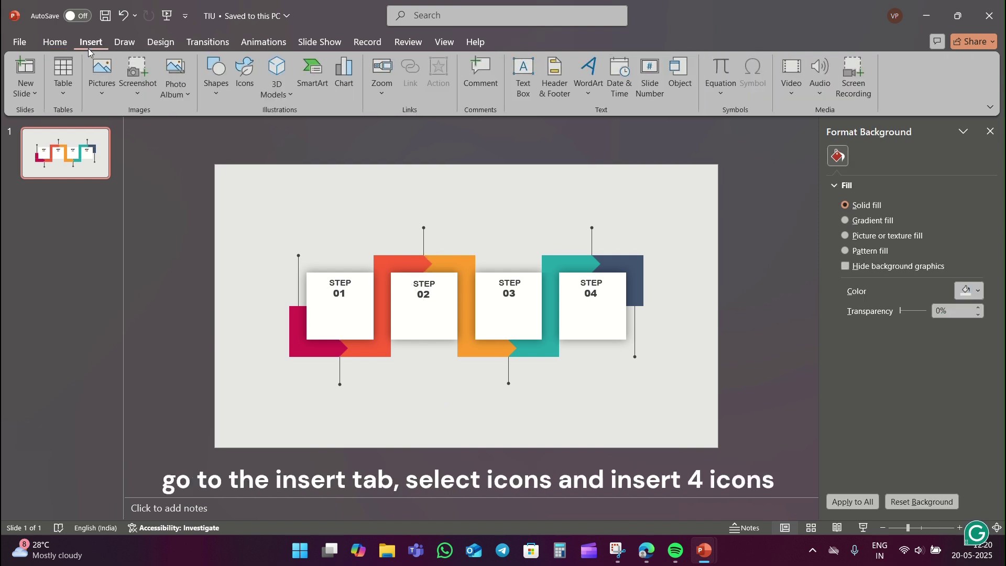
click(247, 88)
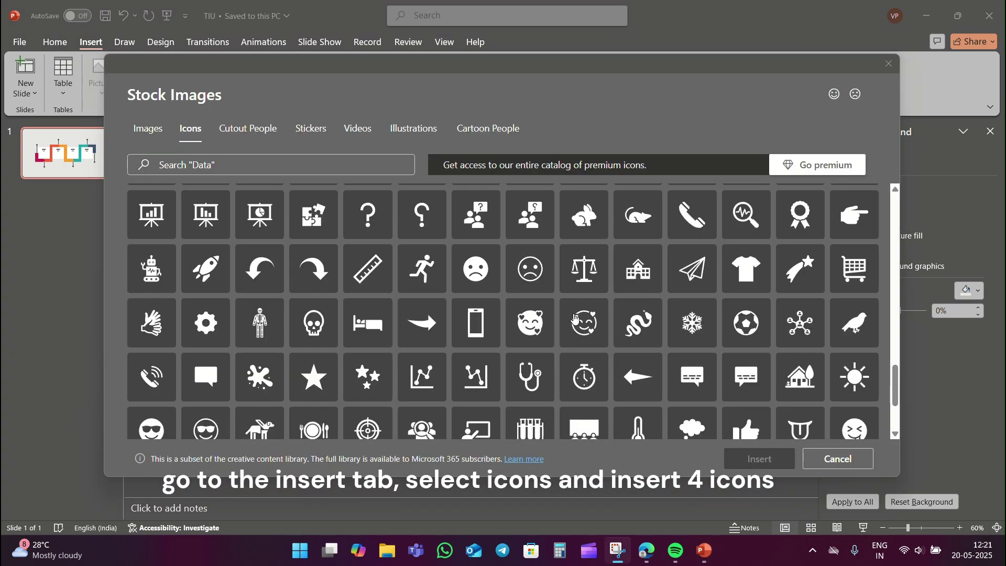
scroll(574, 318, up, 5)
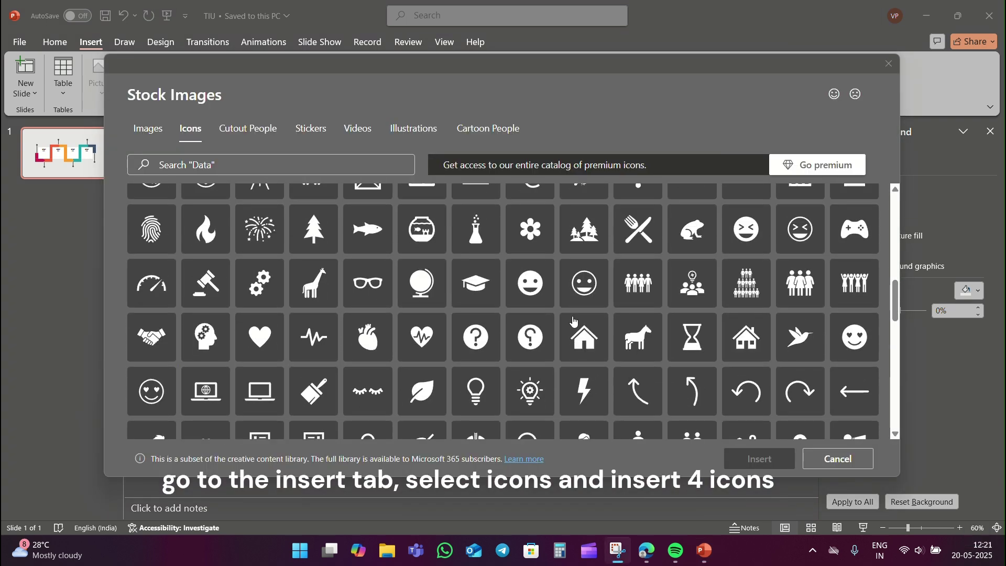
click(546, 380)
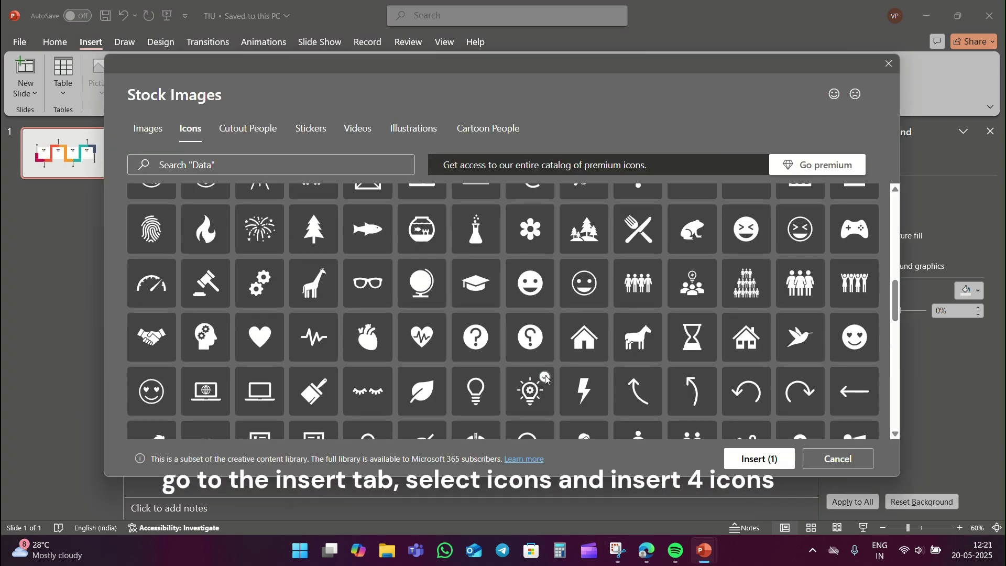
scroll(325, 302, up, 4)
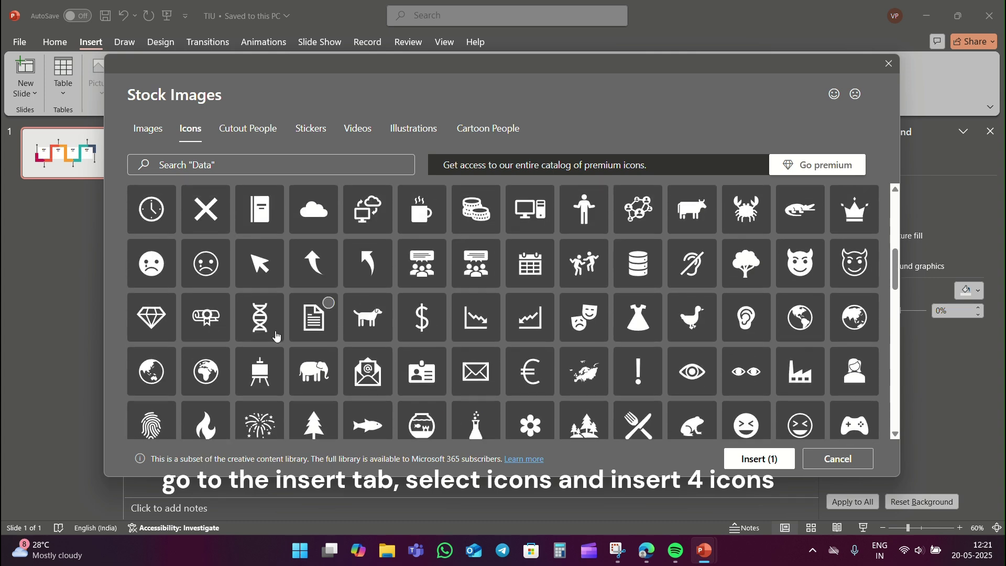
click(220, 359)
click(167, 319)
scroll(162, 328, up, 3)
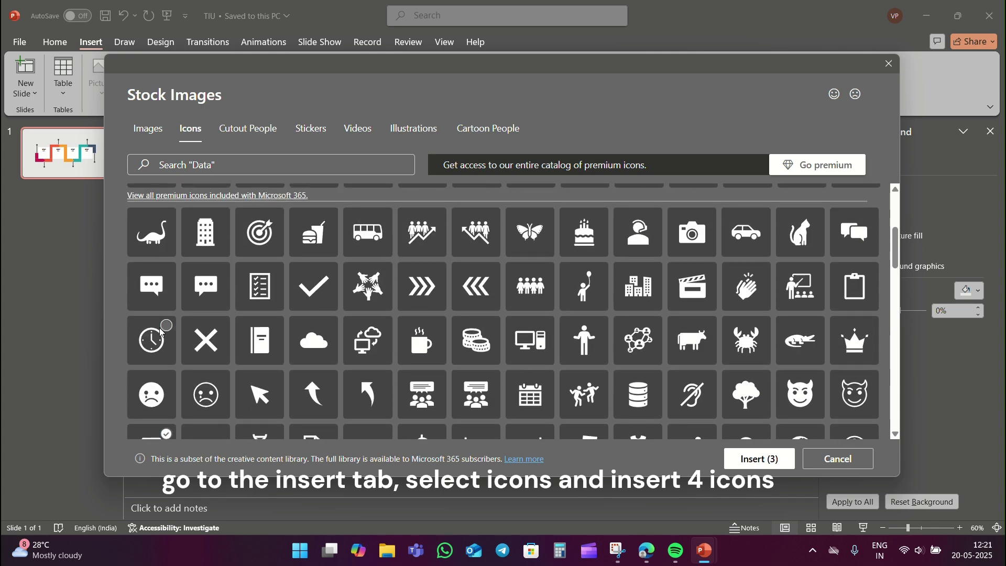
click(160, 335)
click(761, 459)
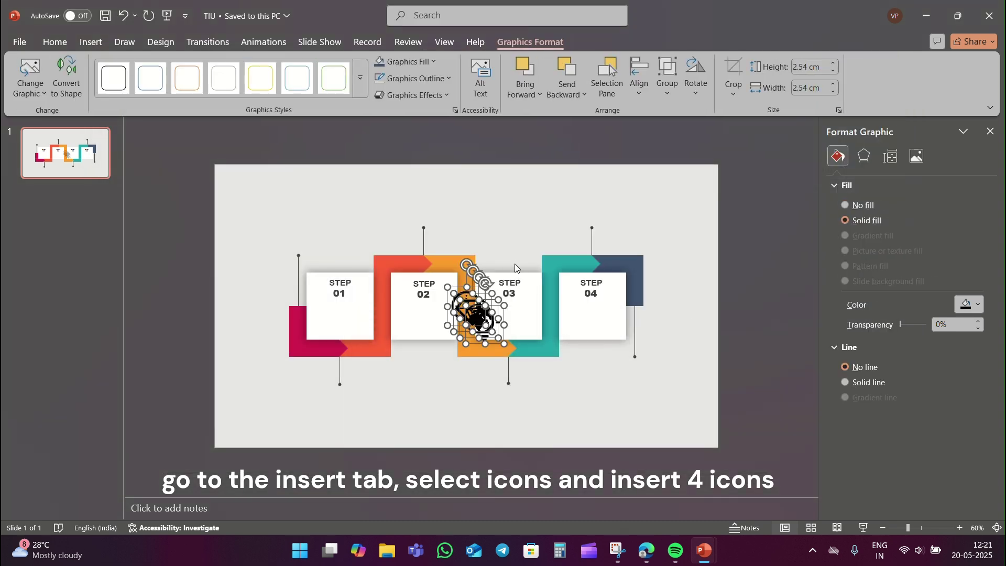
Step: Move the globe, diamond, clock and light-bulb icons into STEP 01, 02, 03 and 04
drag(502, 307, 479, 321)
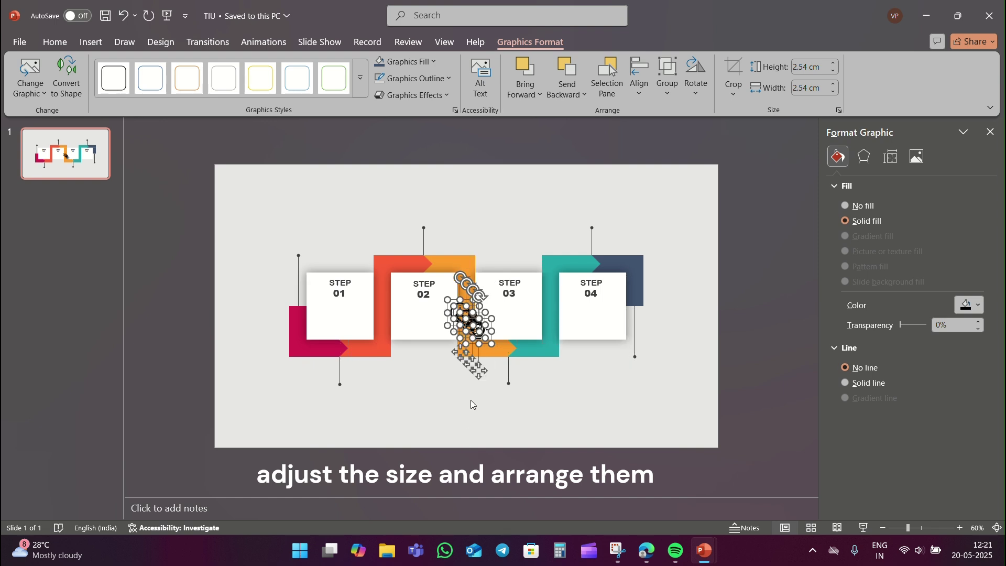
click(482, 390)
click(477, 330)
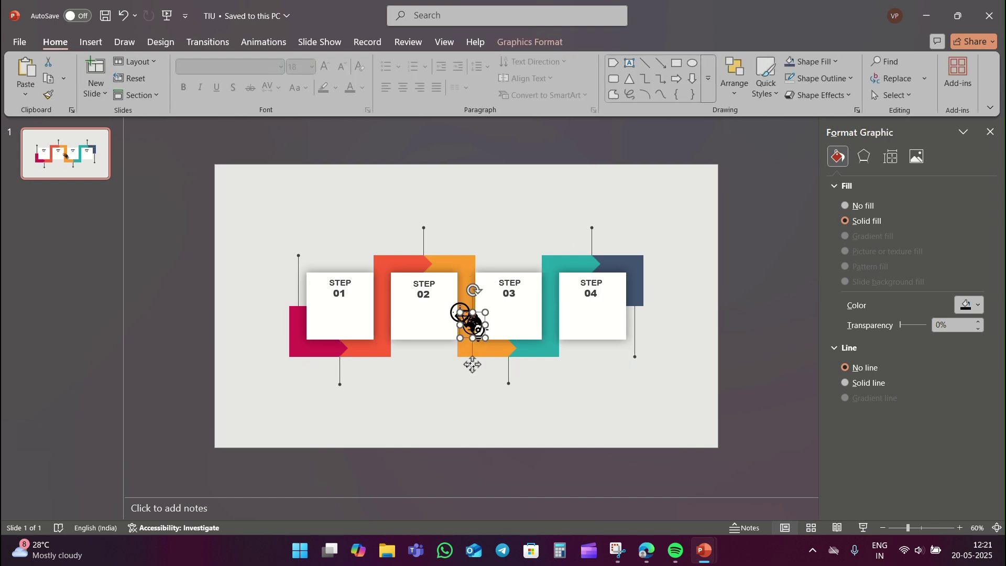
drag(472, 366, 338, 365)
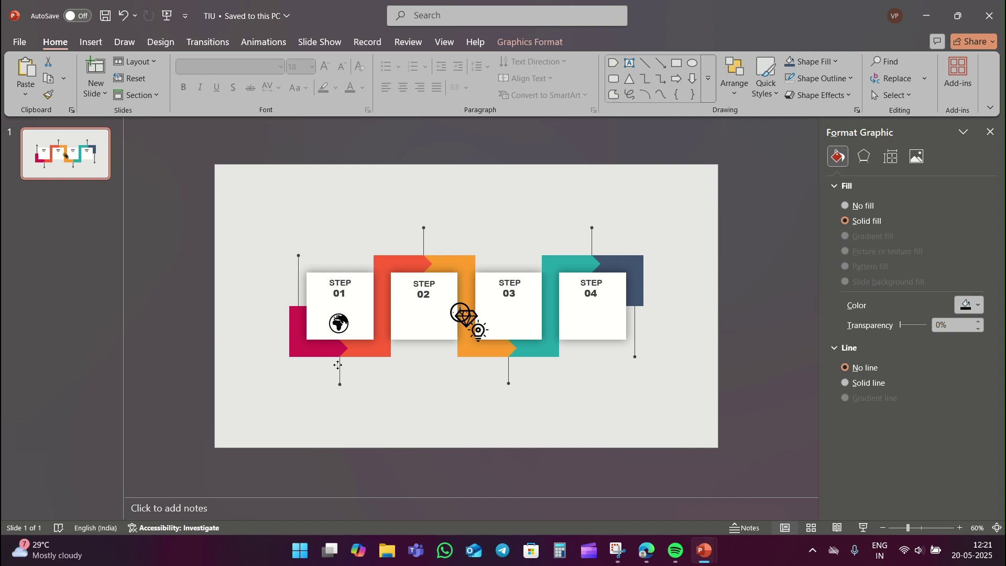
drag(478, 370, 592, 367)
click(461, 327)
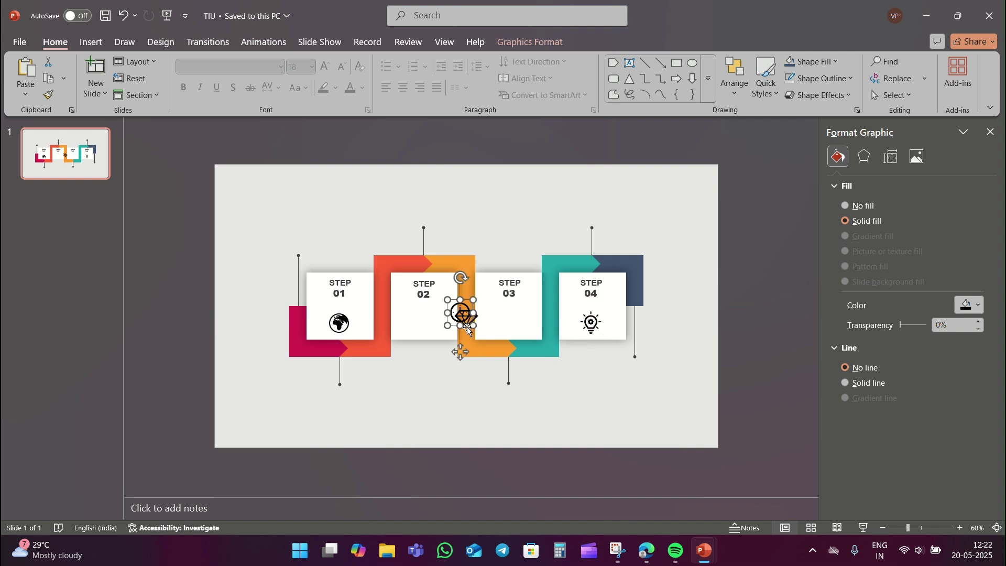
mouse_move(460, 352)
mouse_down()
mouse_move(508, 365)
mouse_move(422, 362)
mouse_up()
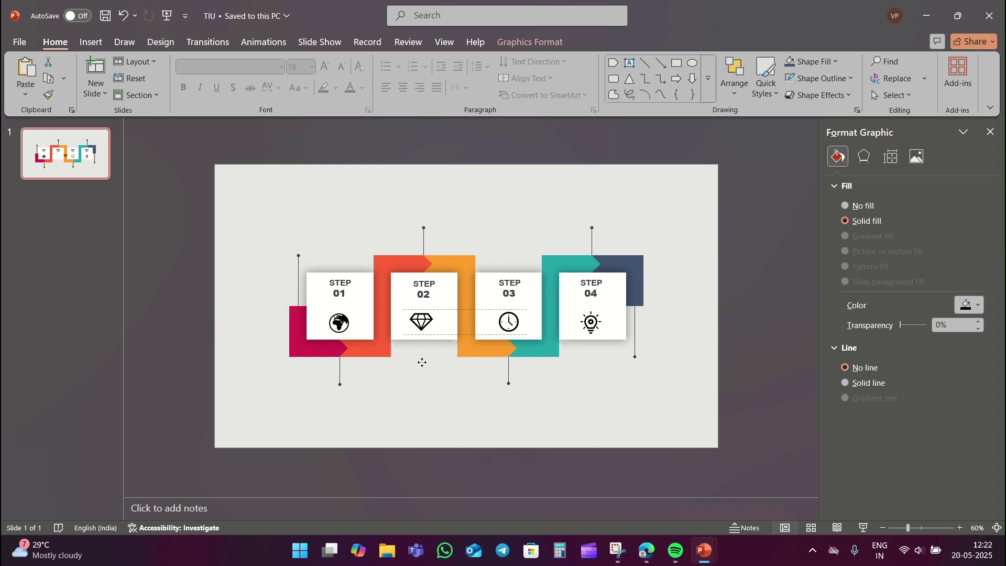
Step: Fill the globe icon crimson and the diamond icon orange-red
click(422, 366)
click(340, 323)
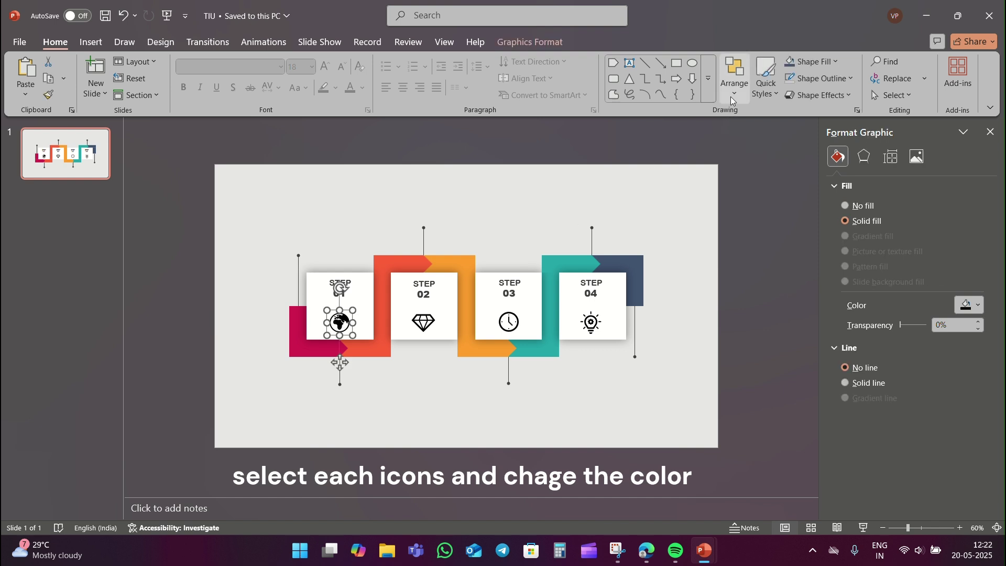
click(835, 61)
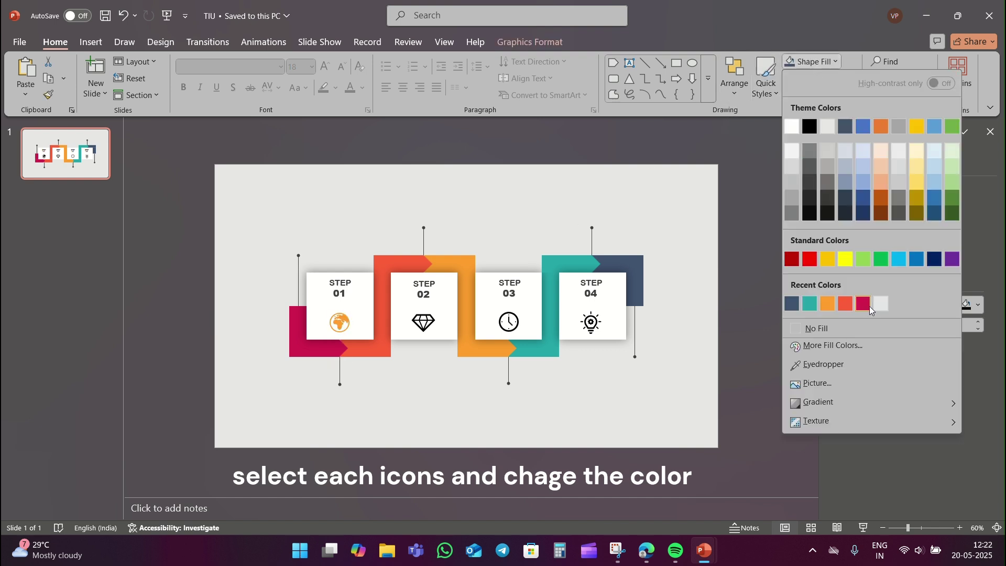
click(831, 302)
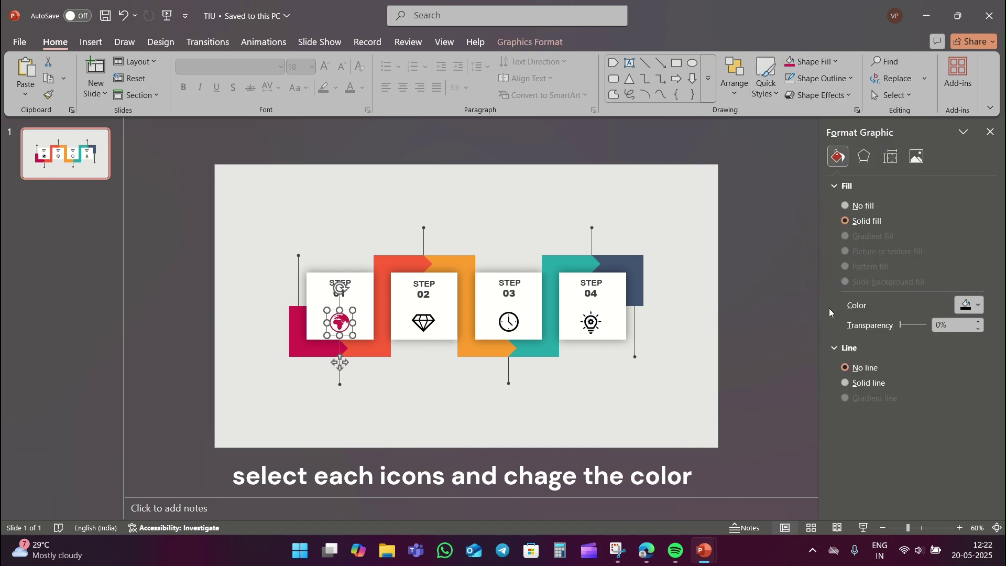
click(425, 327)
click(423, 323)
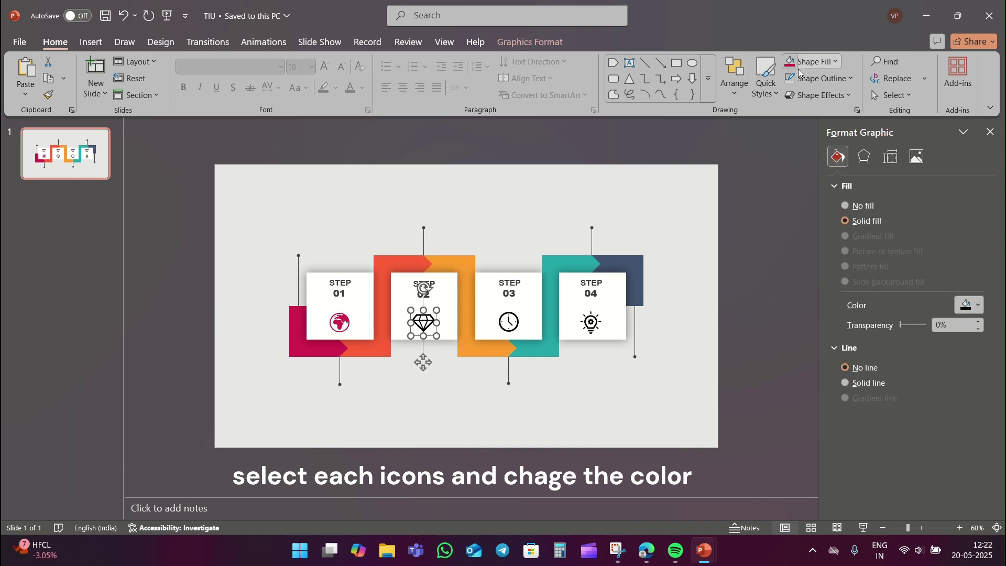
click(819, 65)
click(860, 305)
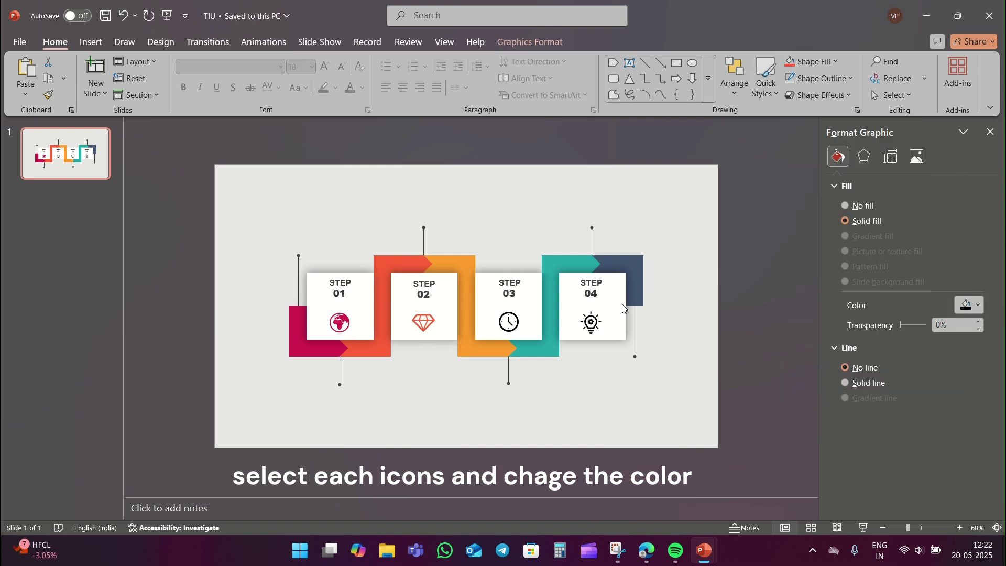
Step: Fill the clock icon orange and the light-bulb icon teal
click(513, 315)
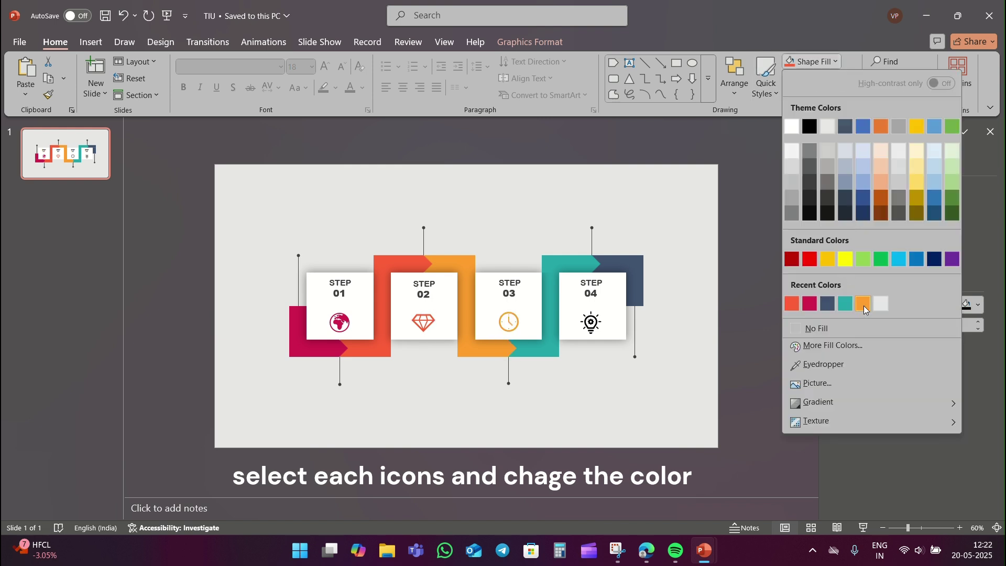
click(863, 305)
click(594, 327)
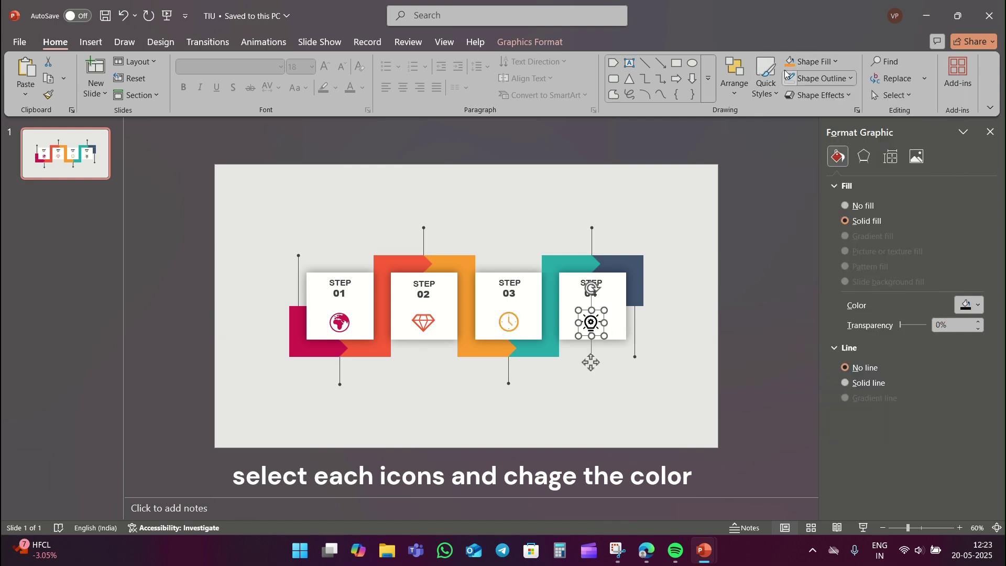
click(814, 62)
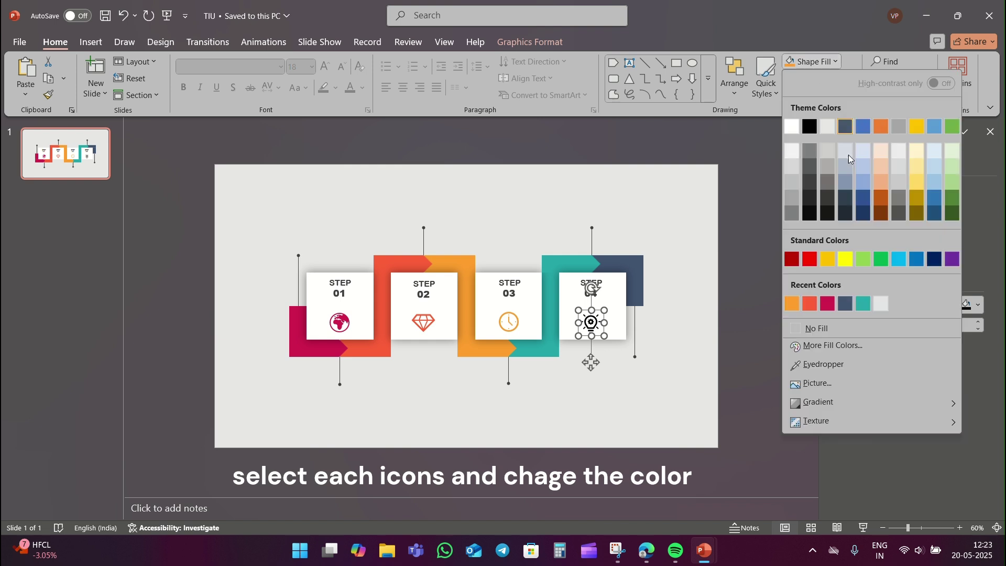
click(863, 305)
click(634, 414)
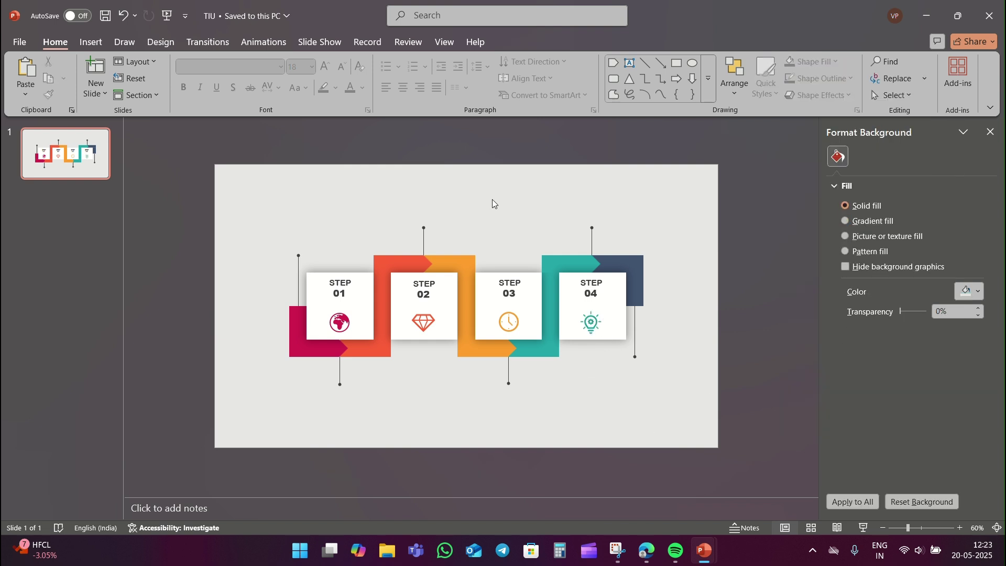
Step: Select the pointer lines around STEP 01, 02 and 04 and set their width to 2 pt
click(298, 261)
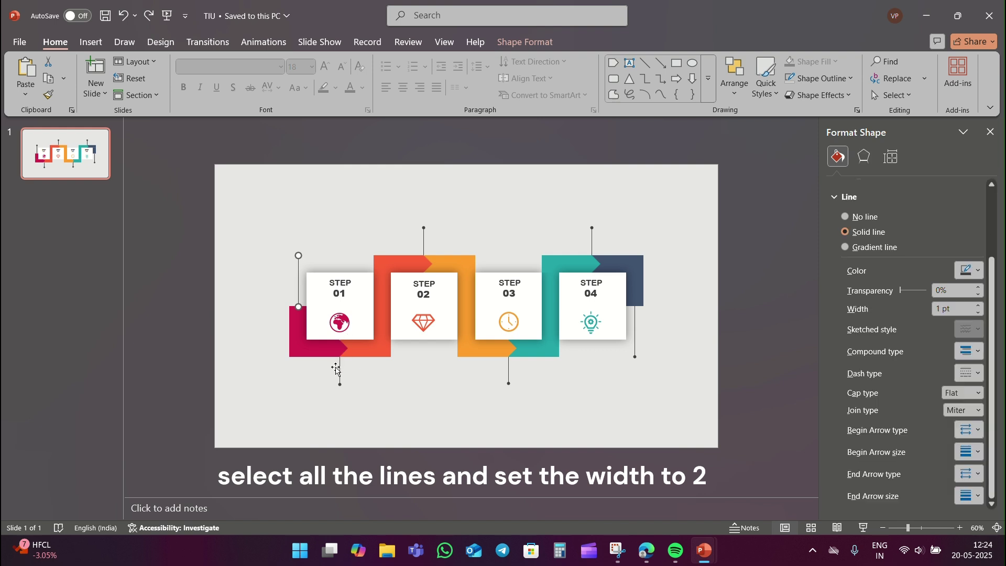
shift+click(424, 232)
shift+click(635, 356)
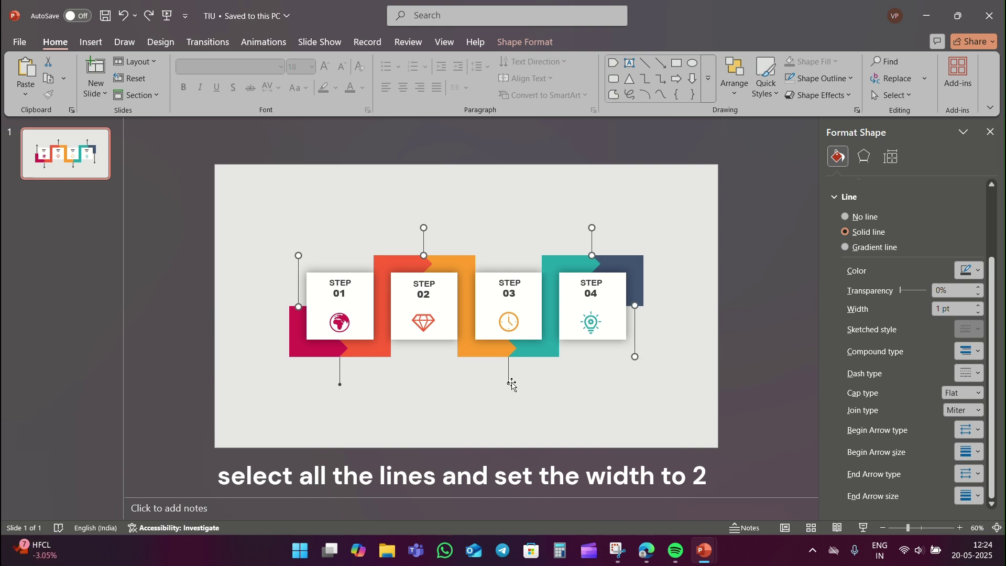
shift+click(340, 377)
double_click(953, 309)
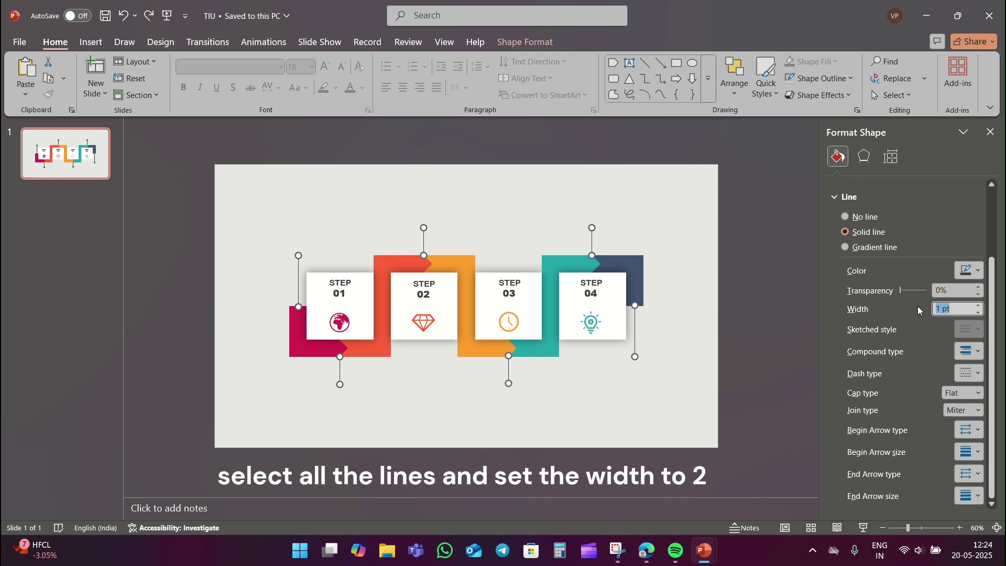
text(2)
click(648, 388)
Step: Colour the two pointer lines beside Step 04 teal
click(635, 354)
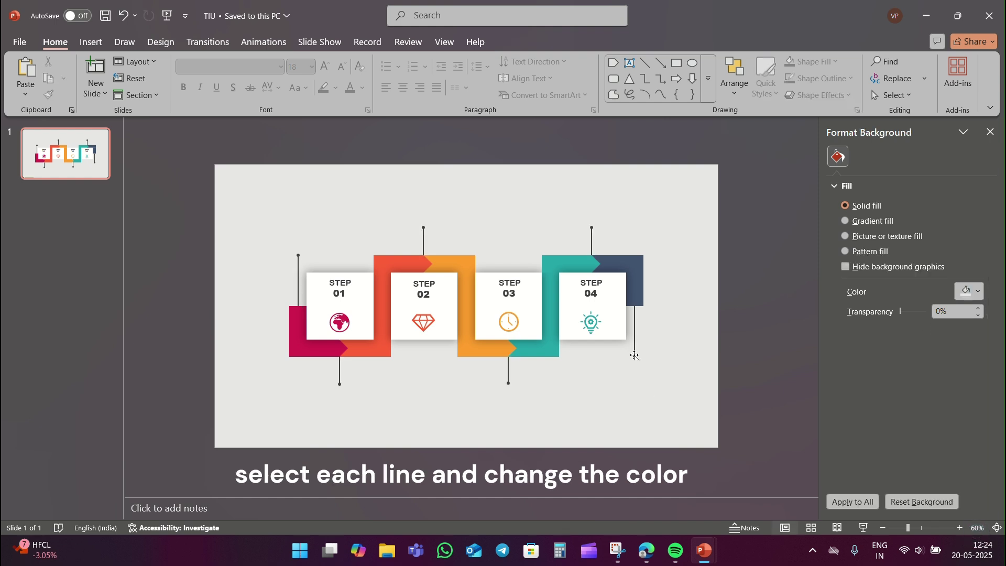
click(962, 272)
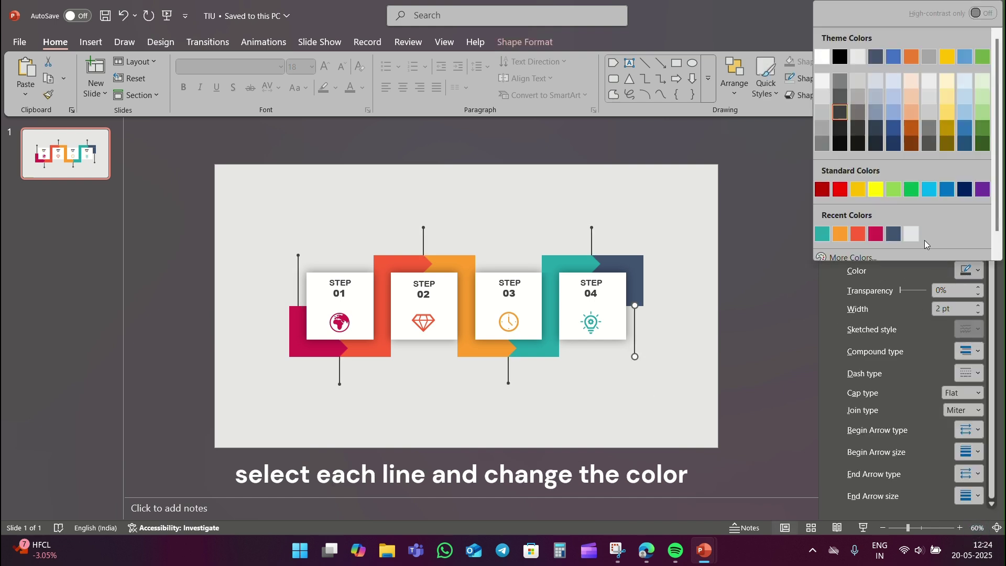
click(912, 236)
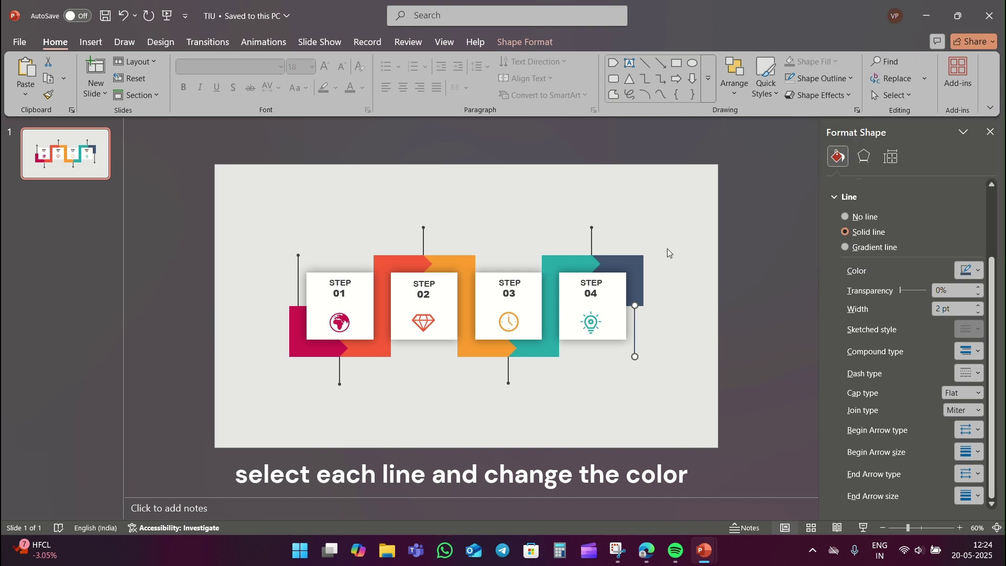
click(591, 231)
click(962, 269)
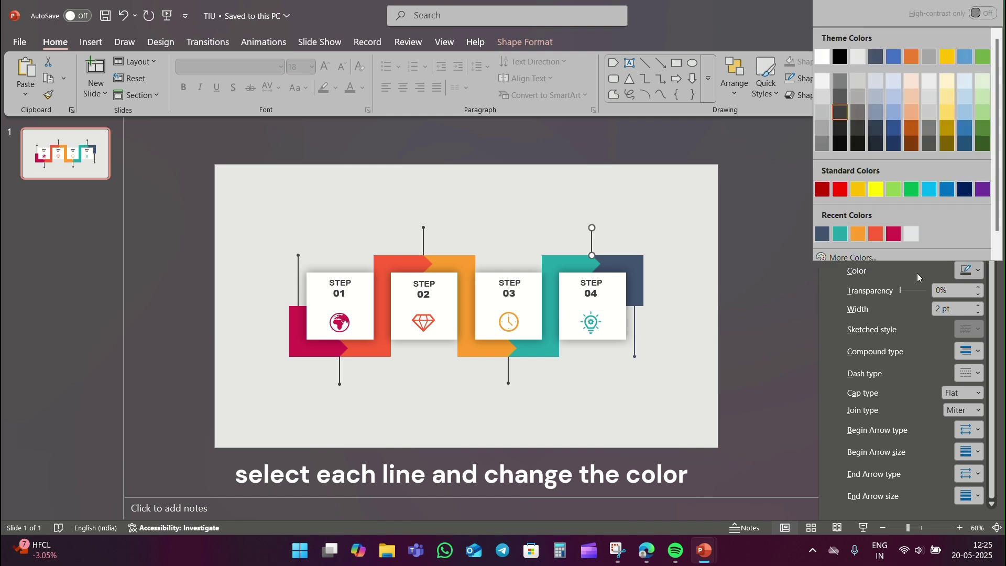
click(843, 236)
Step: Colour the Step 03 line orange, the Step 02 line red-orange and both Step 01 lines crimson
click(508, 381)
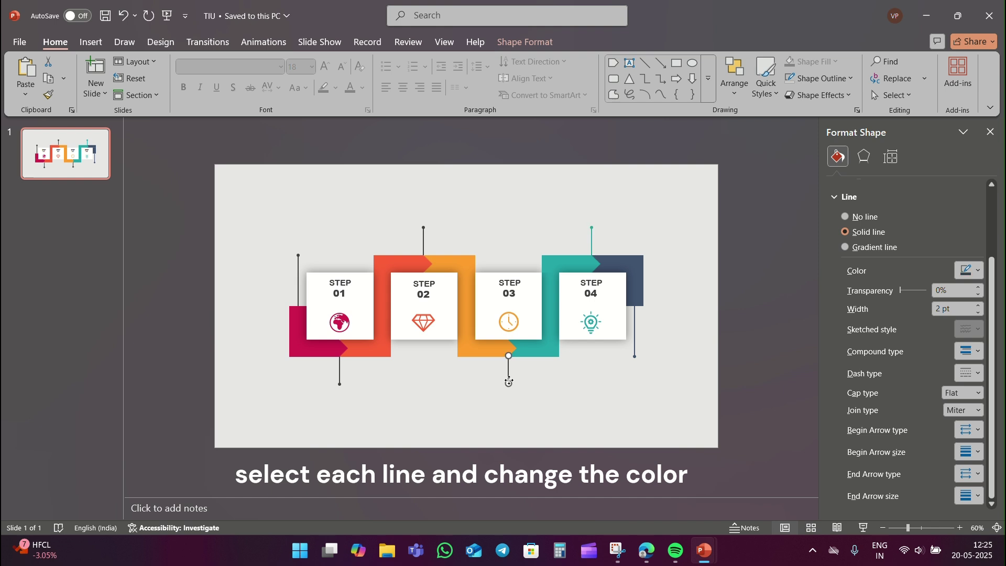
click(968, 270)
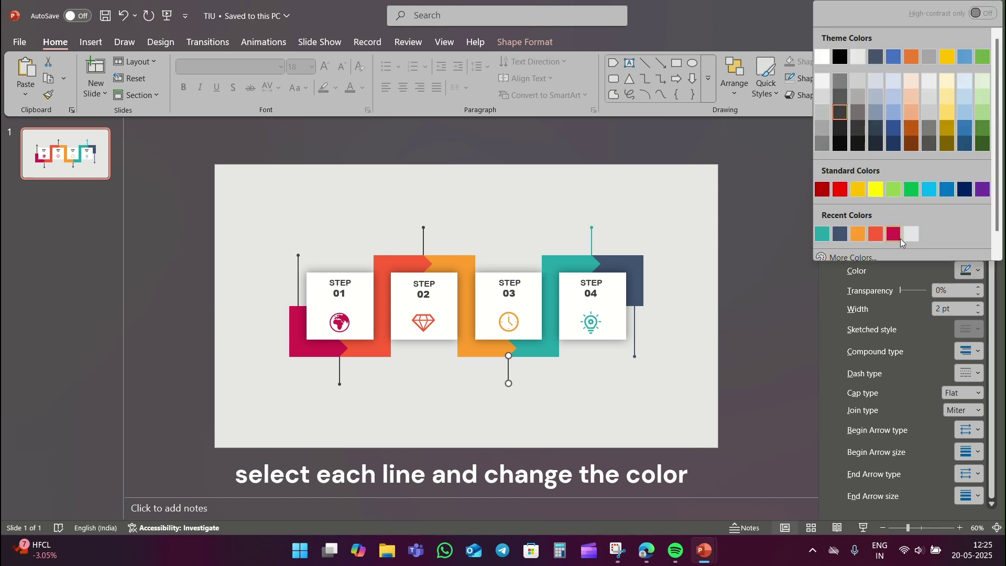
click(861, 234)
click(424, 233)
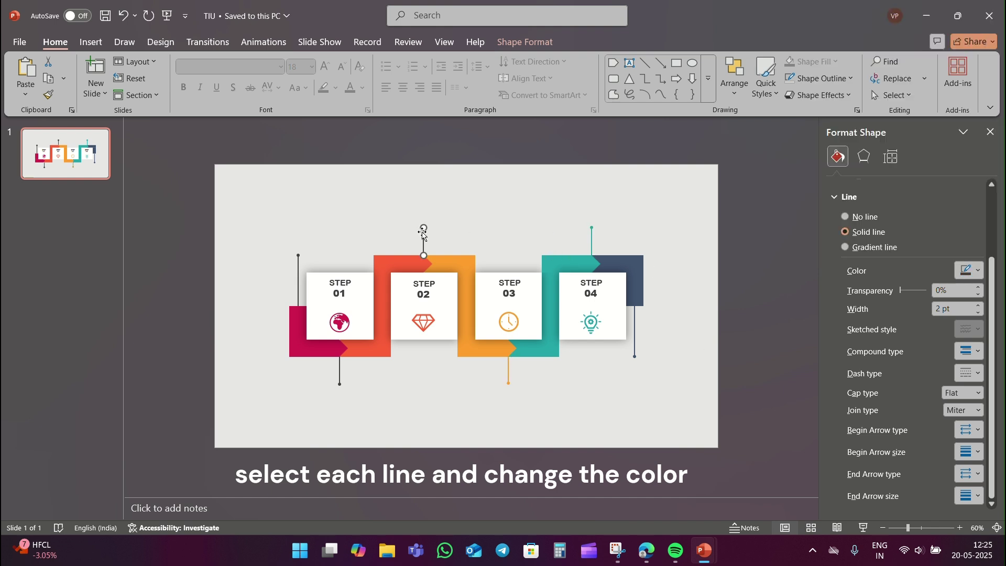
click(968, 270)
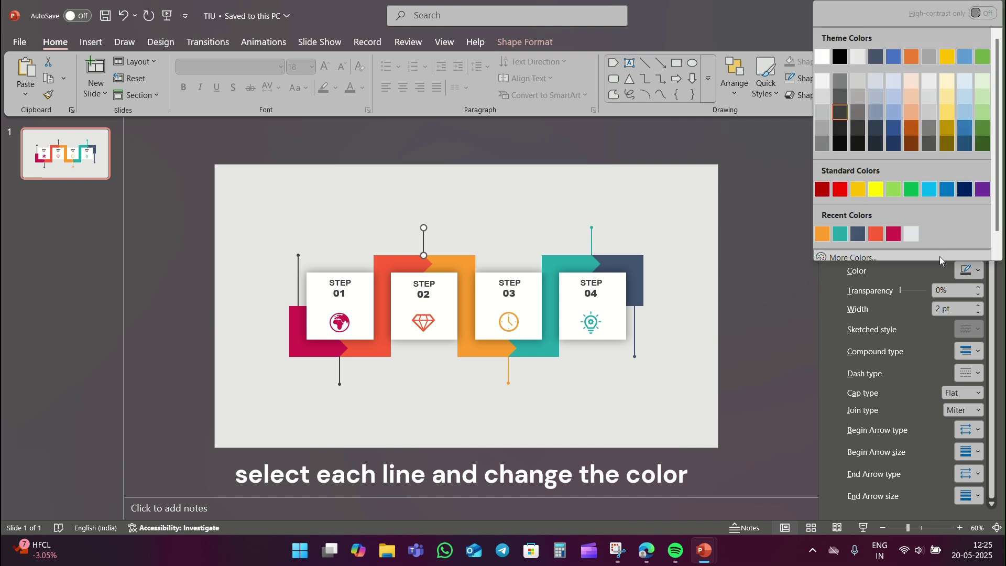
click(876, 234)
click(339, 383)
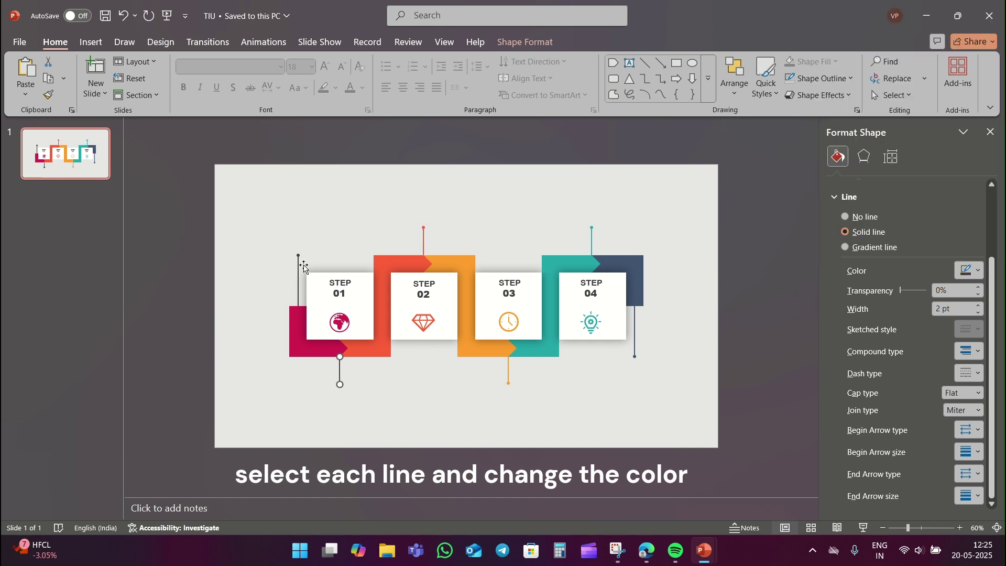
shift+click(298, 265)
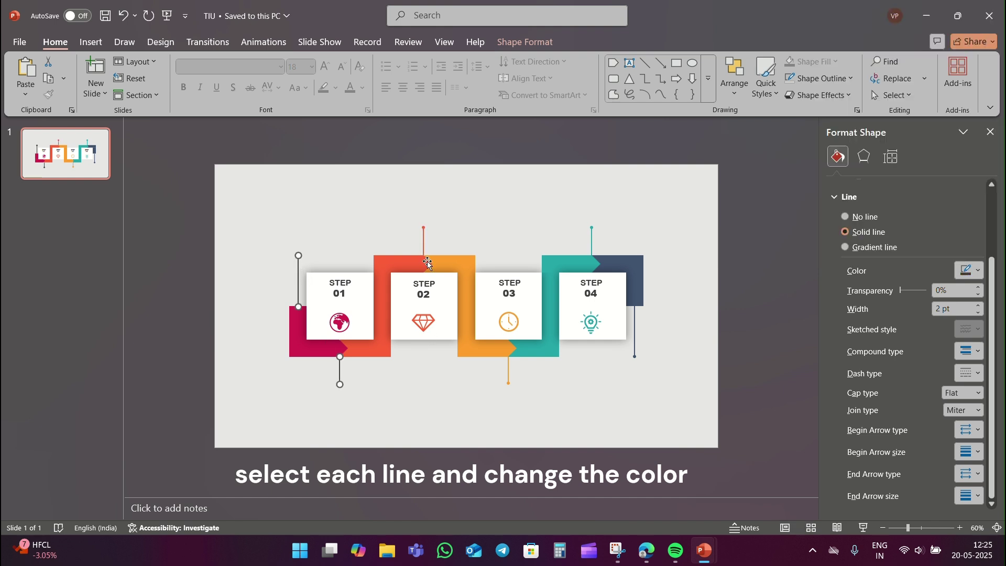
click(968, 269)
click(900, 233)
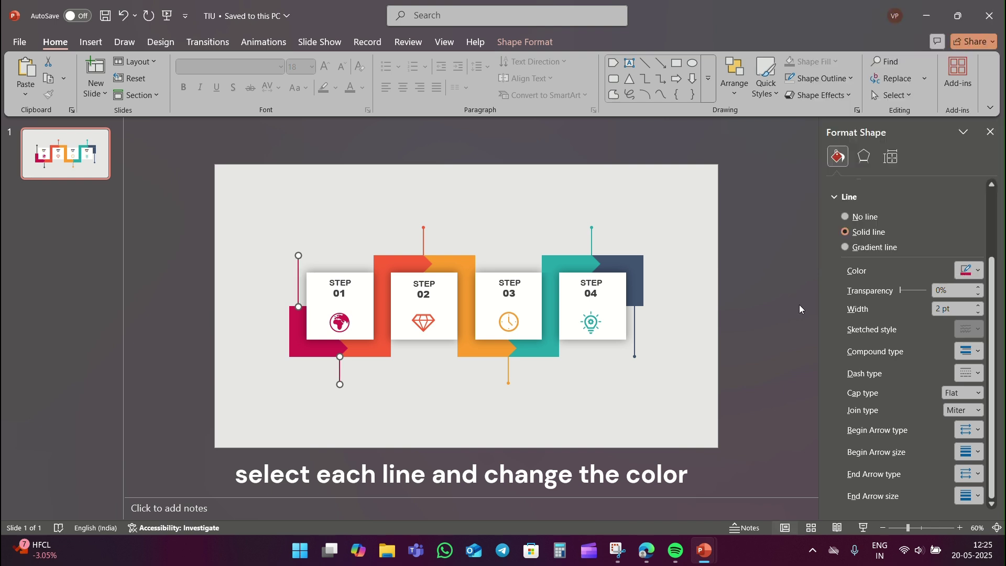
click(447, 405)
Step: Paste the START, FINISH and four Lorem Ipsum caption text boxes onto the slide
key(ctrl+v)
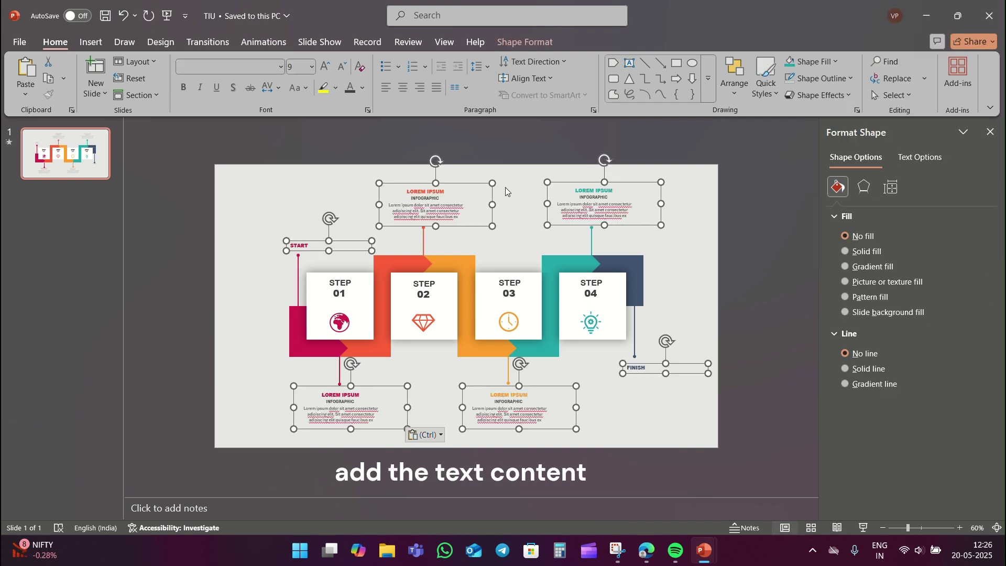
click(689, 253)
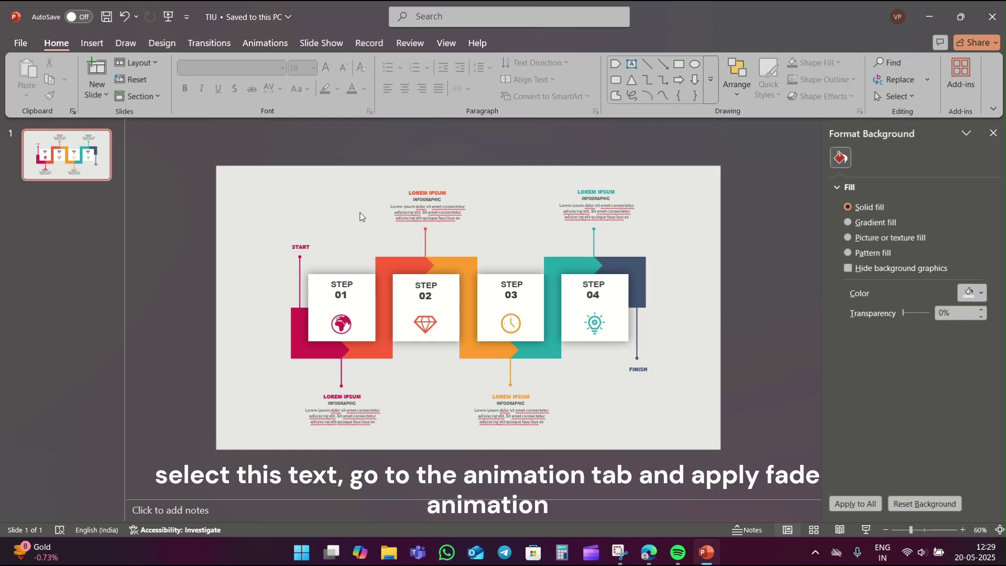
click(295, 249)
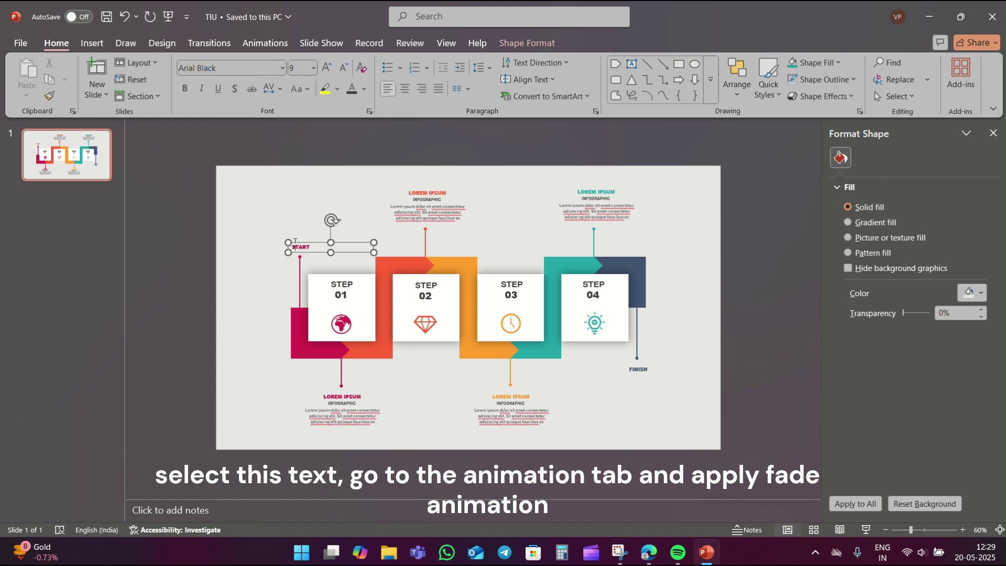
Step: Give the START label a 1-second Fade entrance starting With Previous
click(248, 46)
click(183, 80)
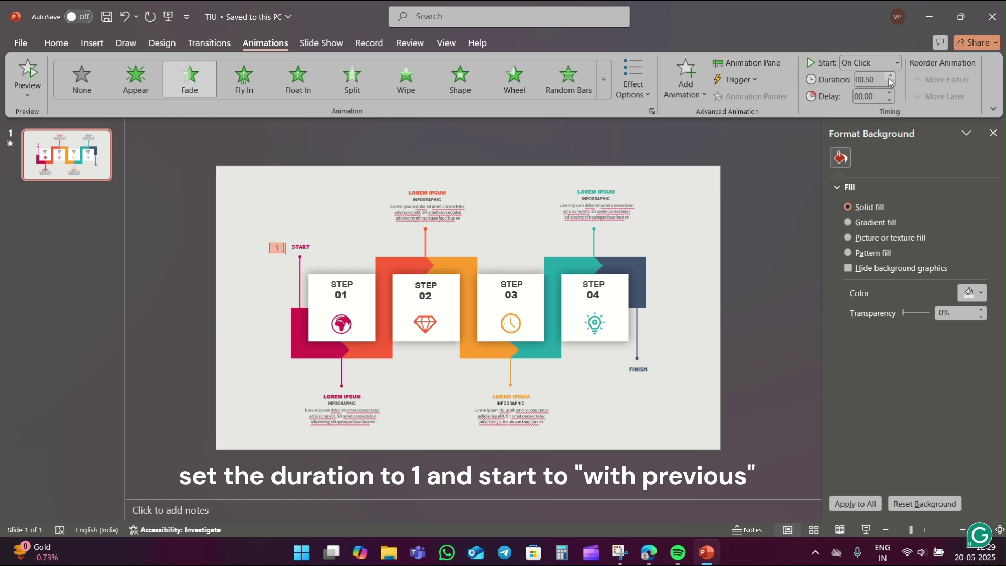
click(891, 77)
click(879, 61)
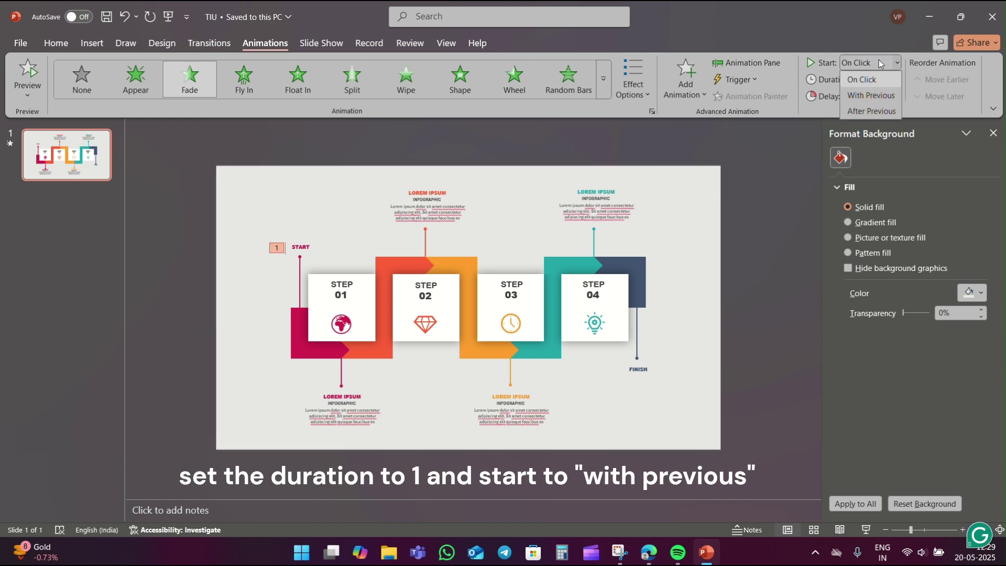
click(871, 95)
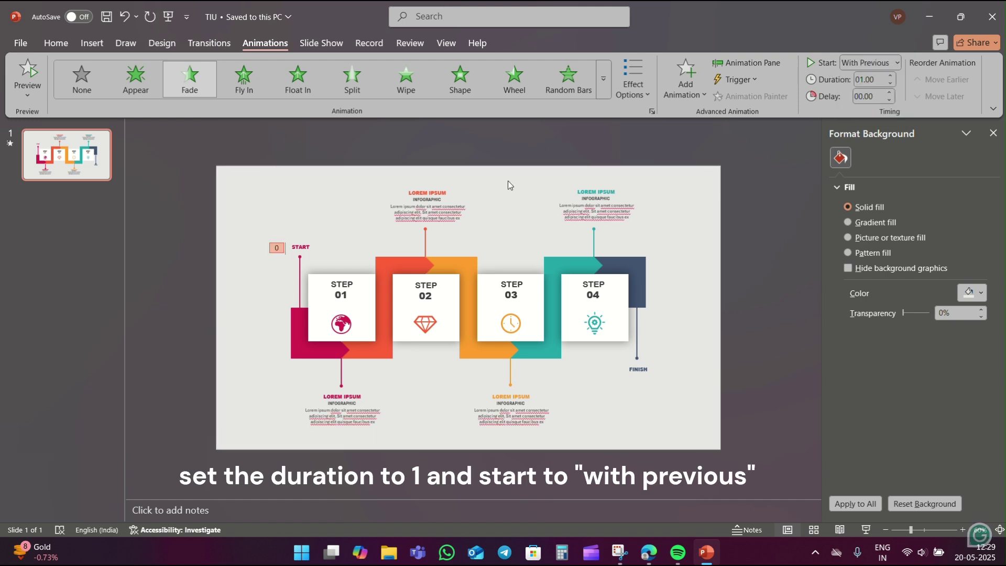
Step: Make START's pointer line Wipe in From Top, starting After Previous
click(300, 277)
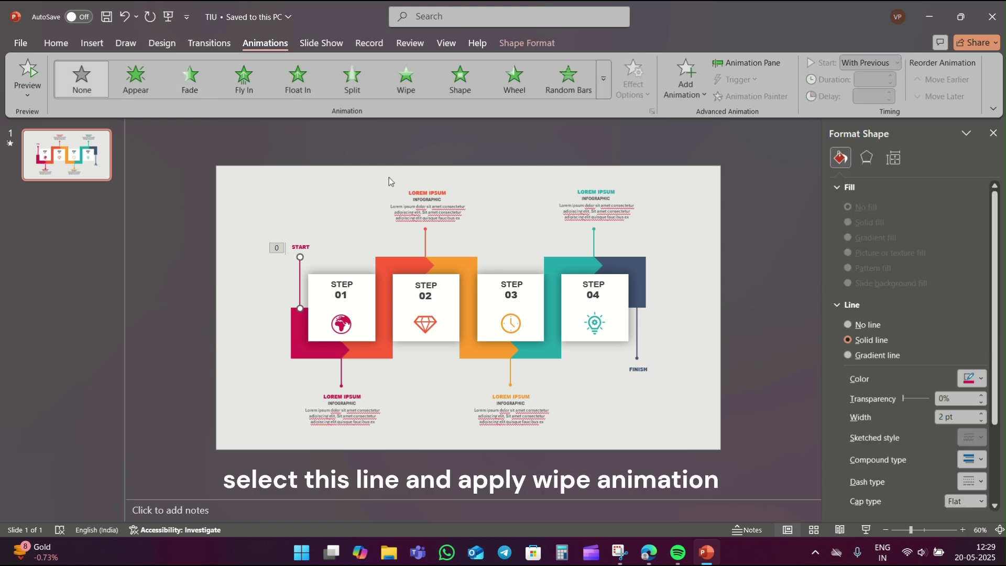
click(401, 79)
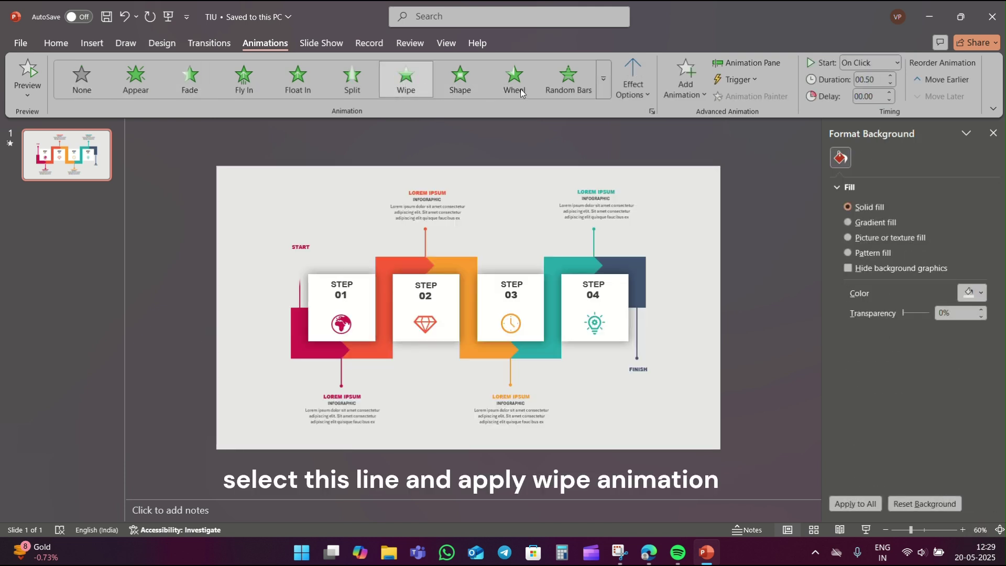
click(635, 92)
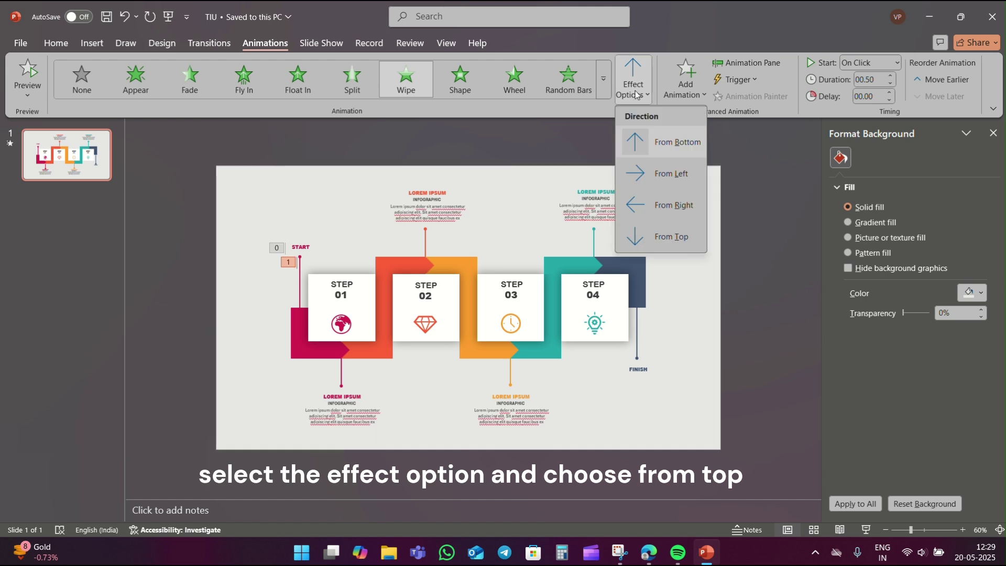
click(665, 230)
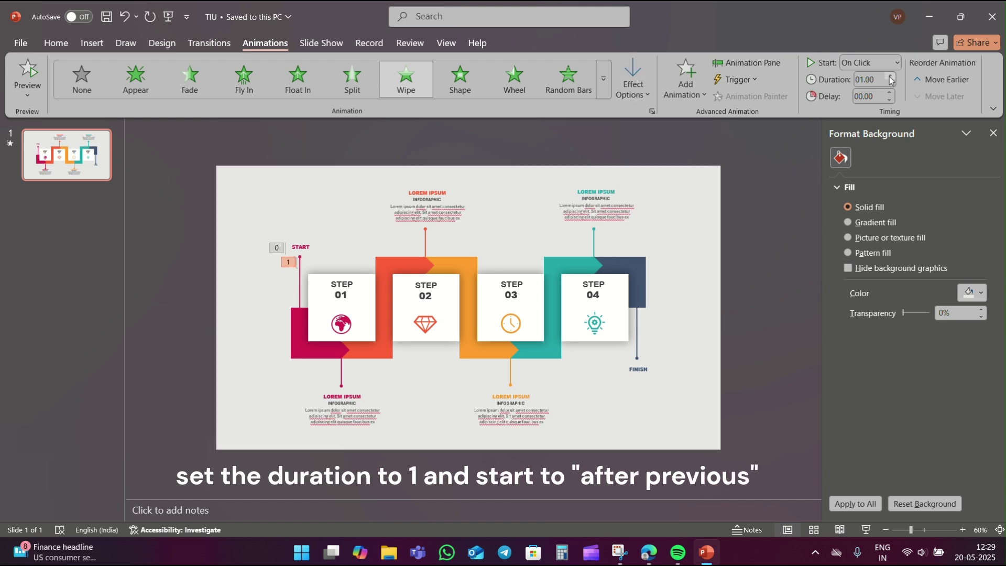
click(888, 61)
click(879, 108)
Step: Make the upright crimson piece wipe in from the top, longer, after the previous animation
click(298, 317)
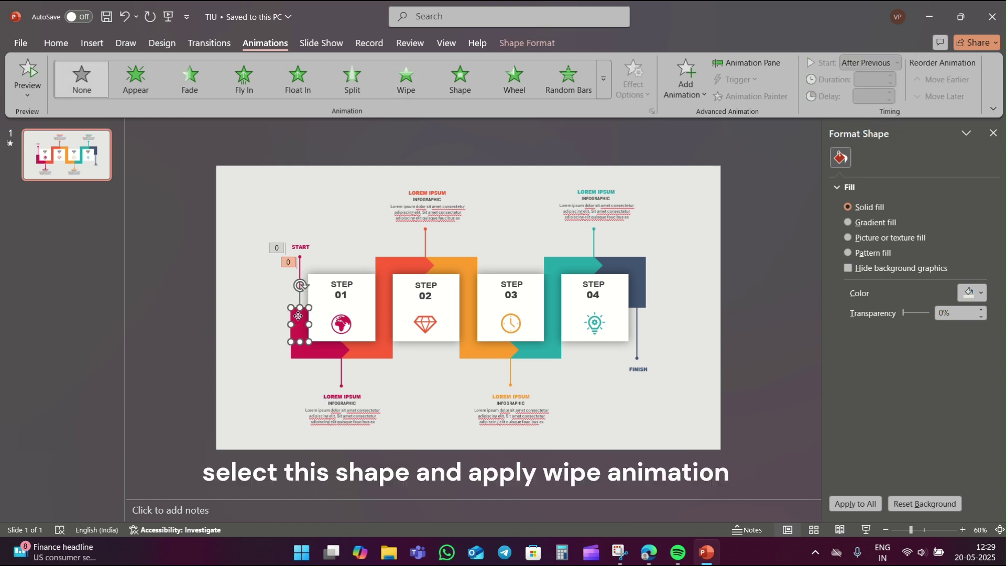
click(409, 93)
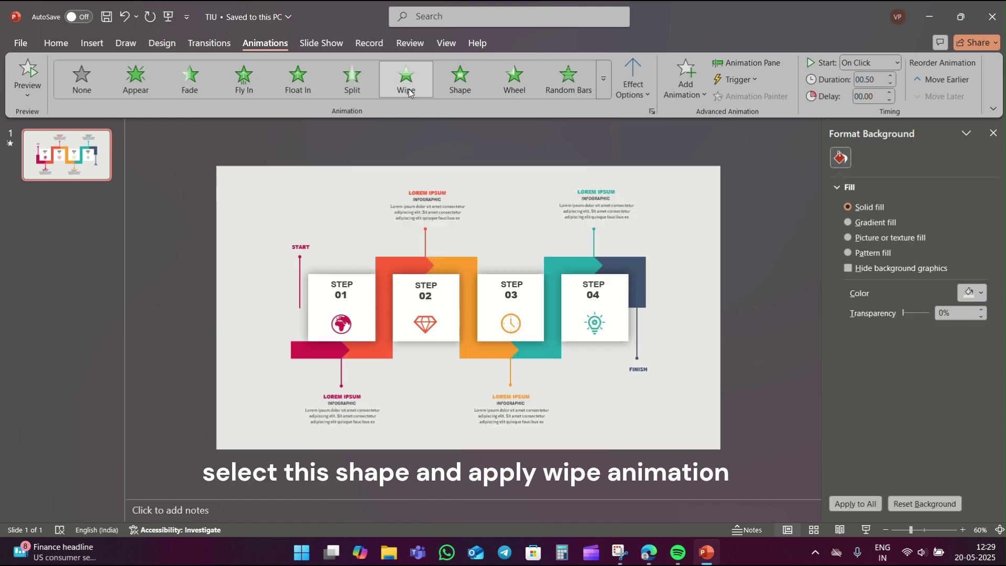
click(632, 83)
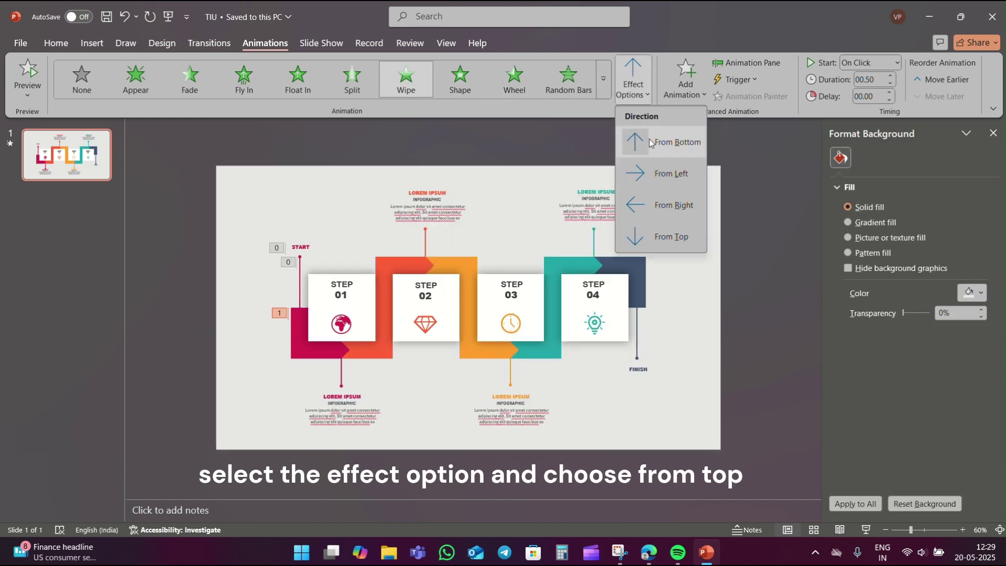
click(654, 228)
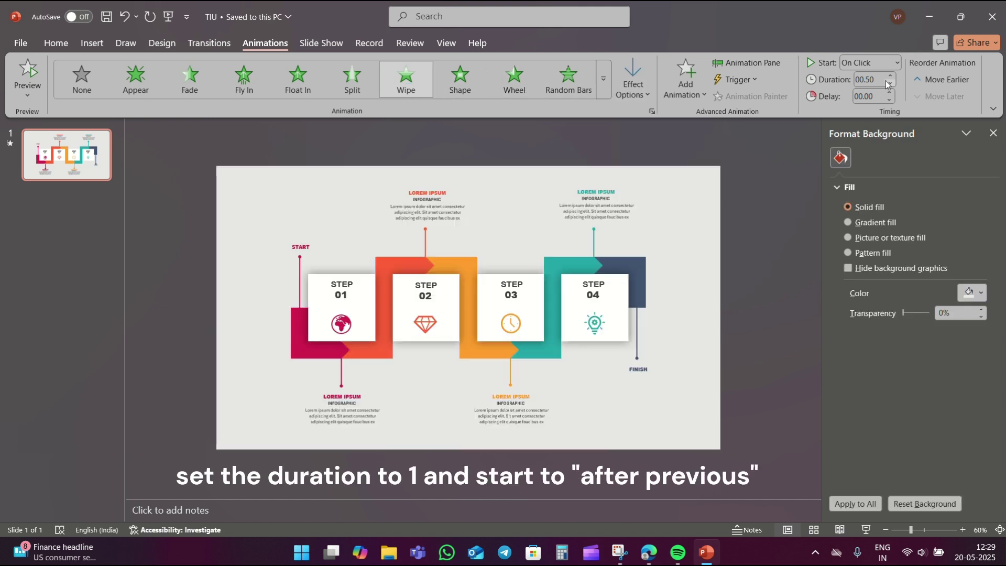
click(890, 76)
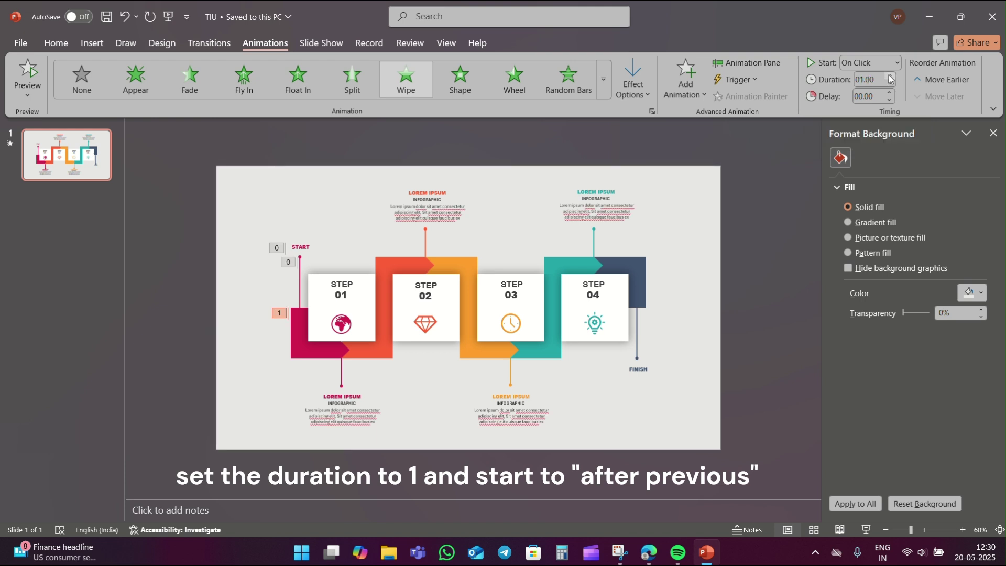
click(885, 66)
click(878, 105)
Step: Make the horizontal crimson Step 01 piece wipe in from the left, longer, after previous
click(318, 356)
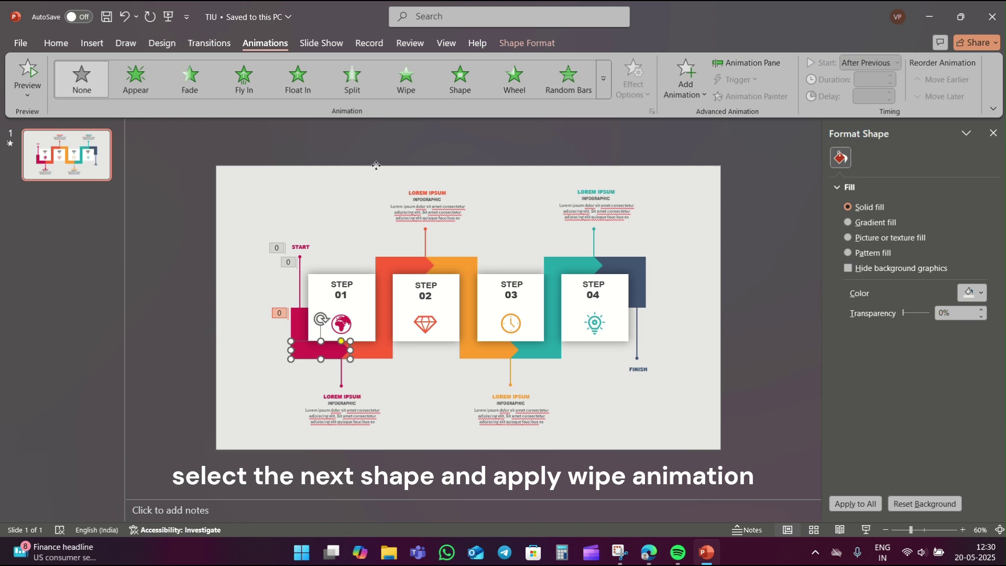
click(412, 93)
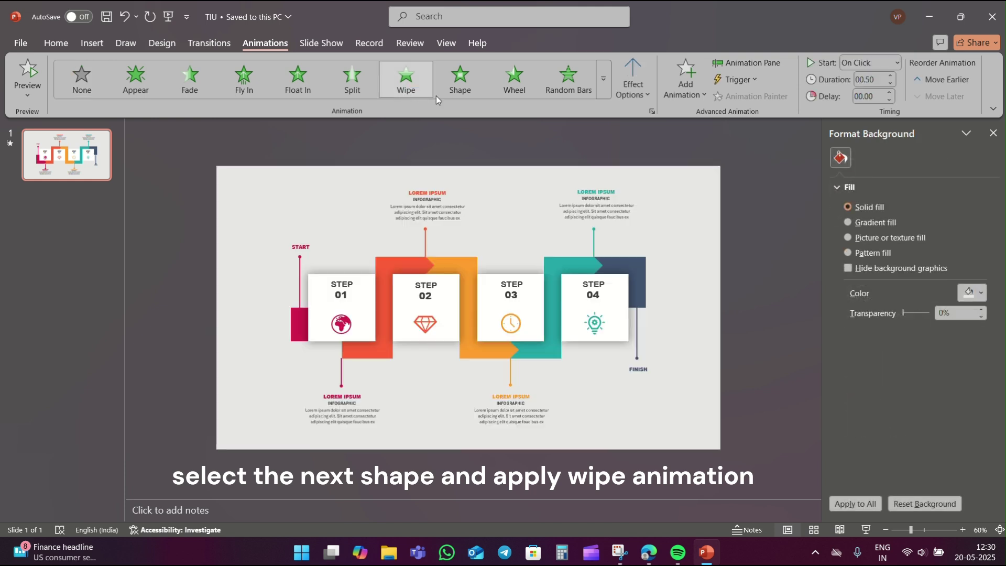
click(634, 81)
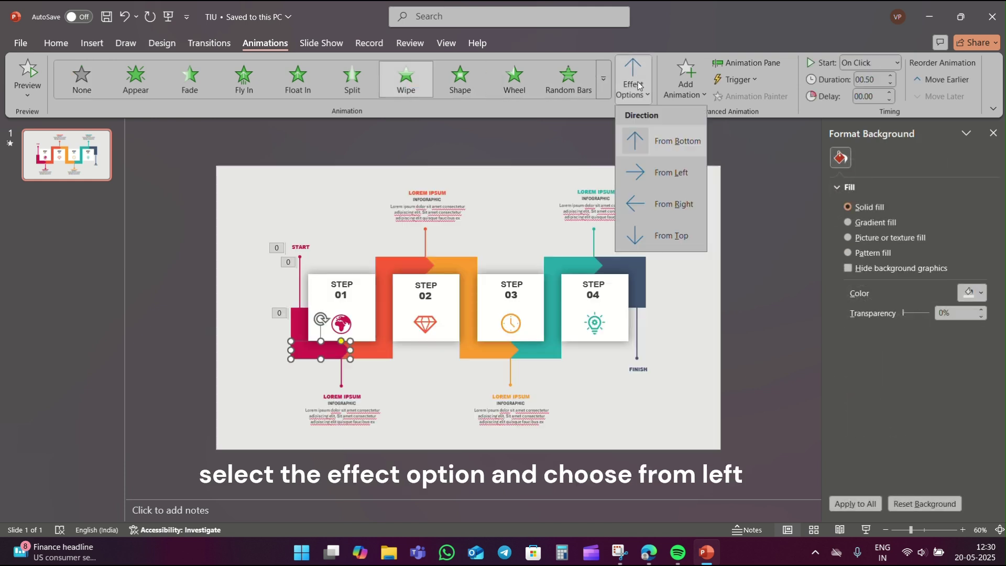
click(654, 170)
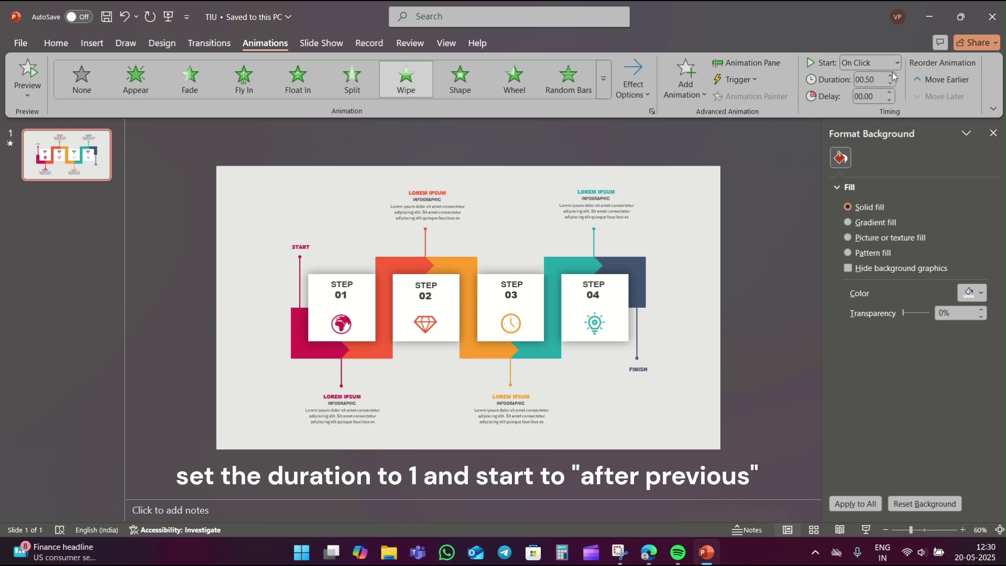
click(892, 77)
click(897, 62)
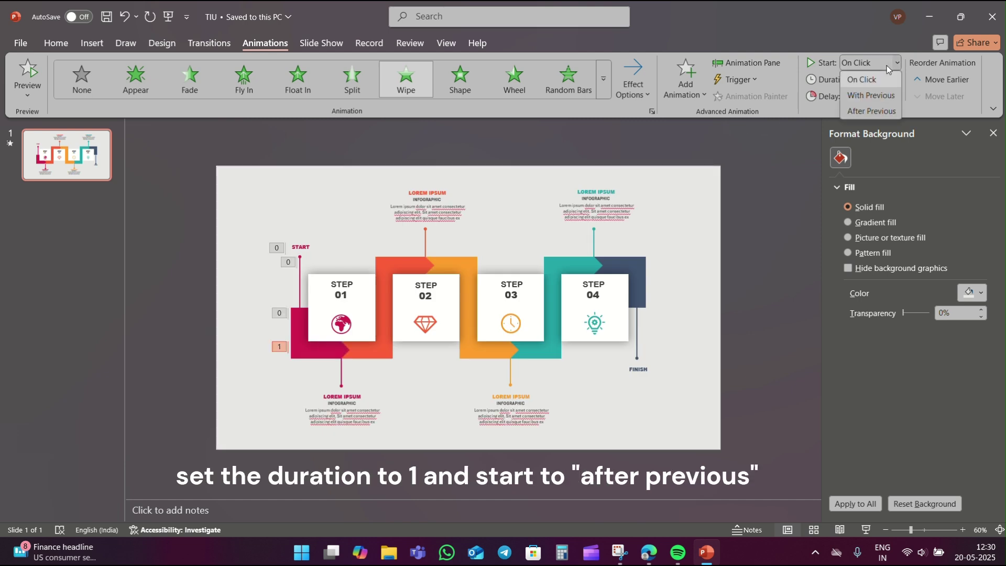
click(871, 110)
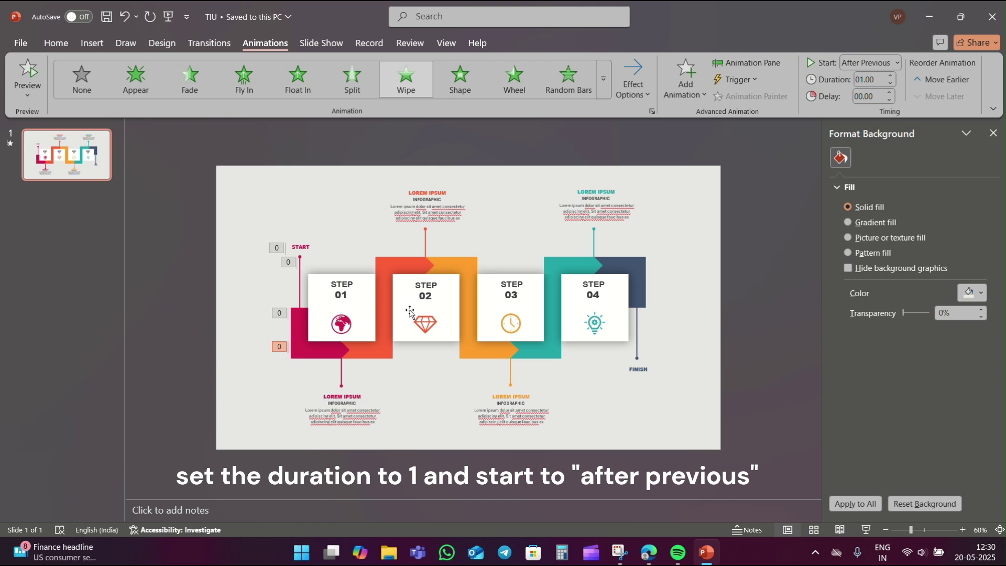
Step: Give the white STEP 01 card a Zoom entrance starting after the previous animation
click(367, 300)
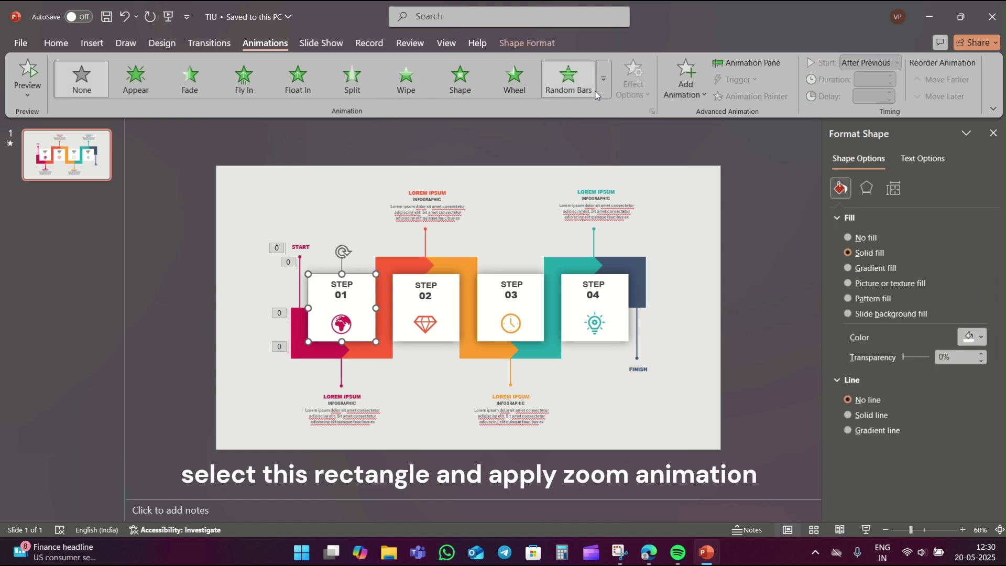
click(603, 78)
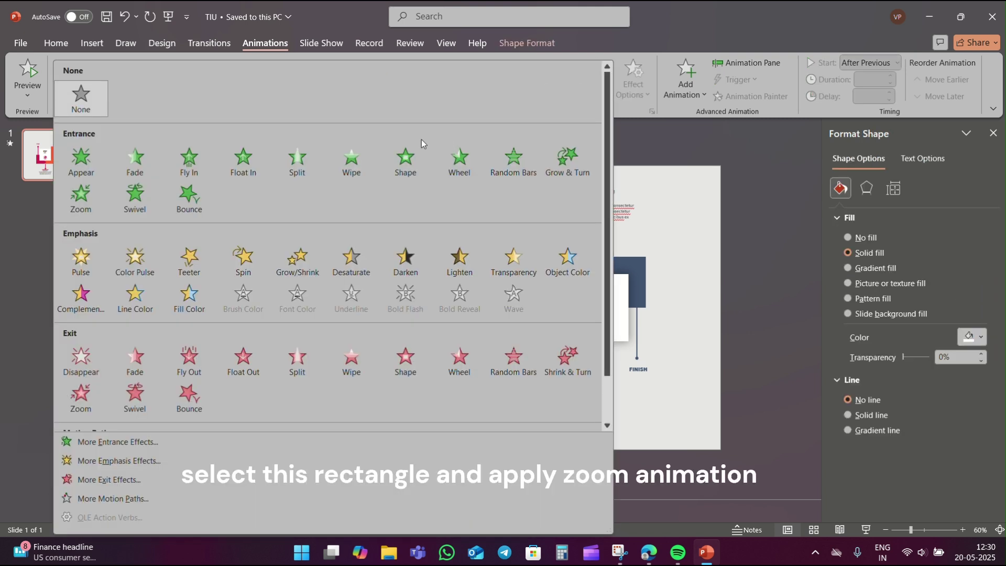
click(99, 199)
click(743, 139)
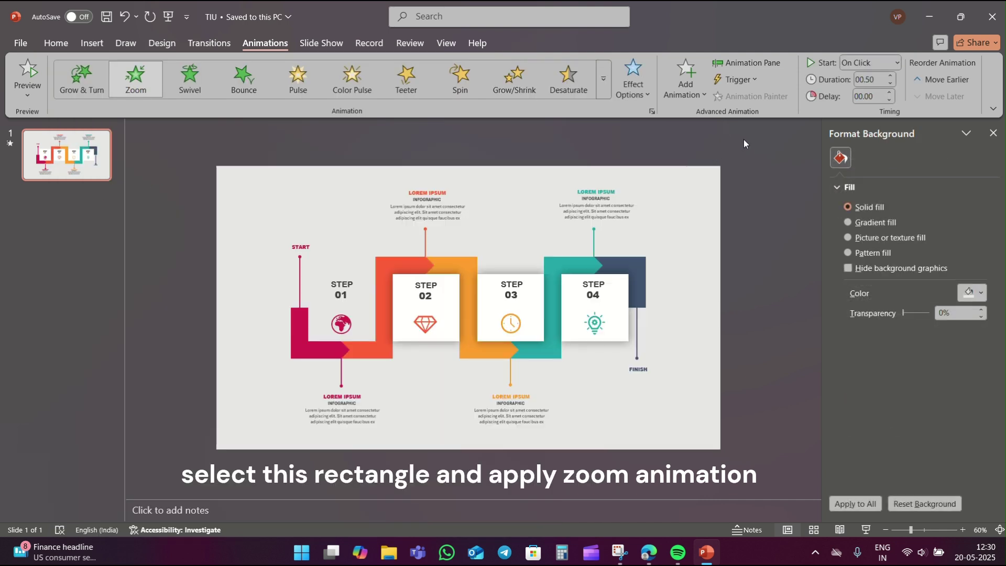
click(896, 62)
click(878, 112)
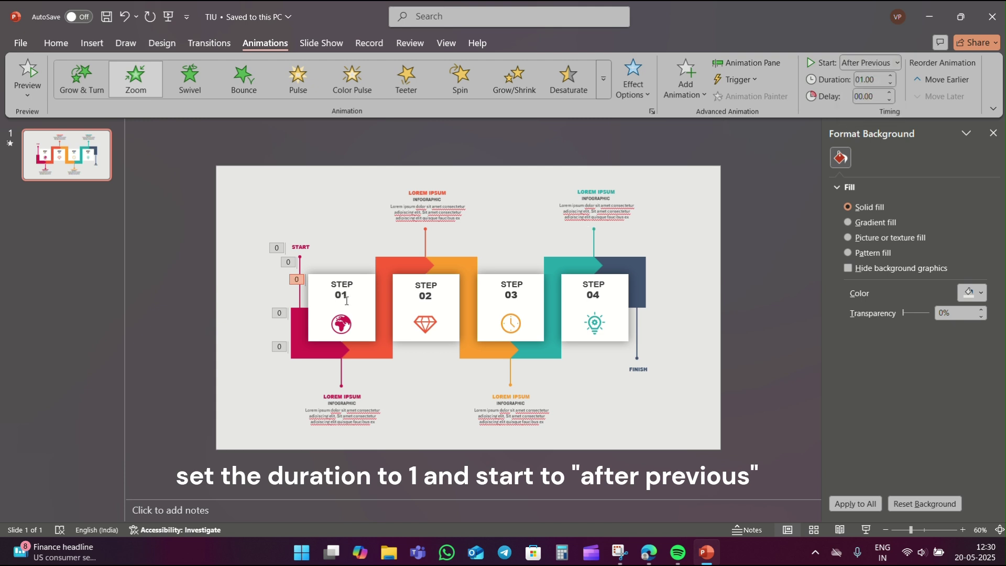
Step: Make the STEP 01 label wipe in from the top for 1 s, after previous
click(341, 280)
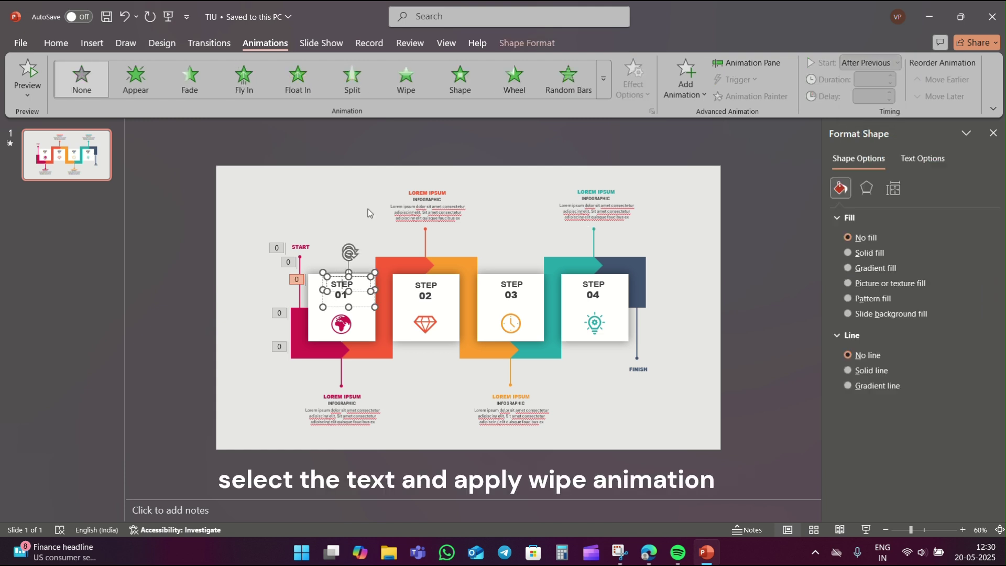
click(416, 89)
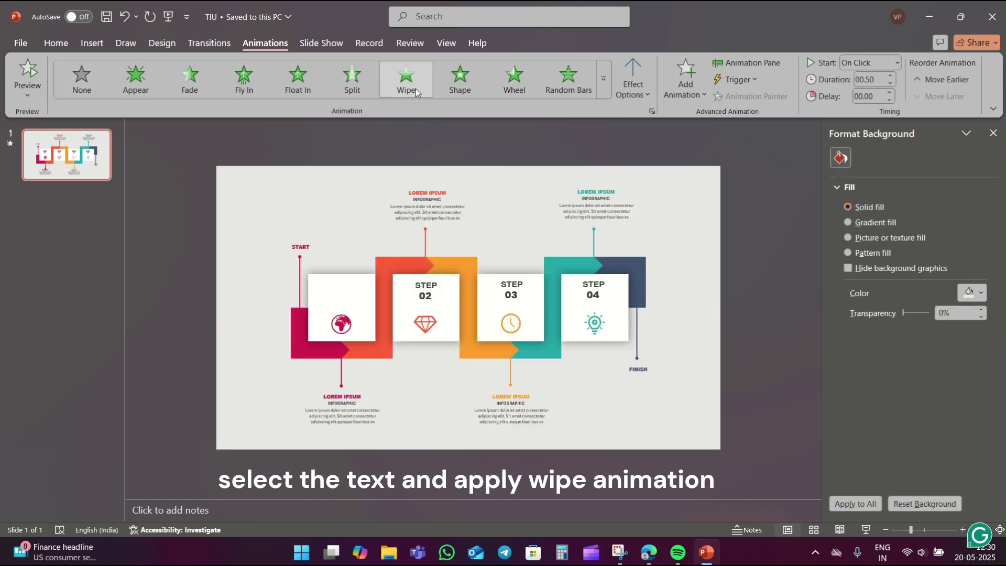
click(633, 93)
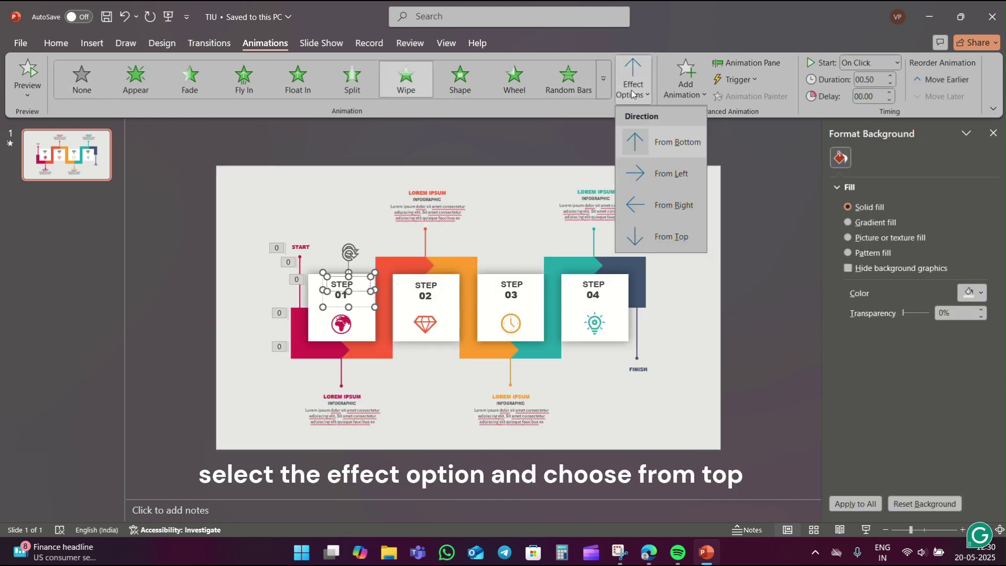
click(681, 238)
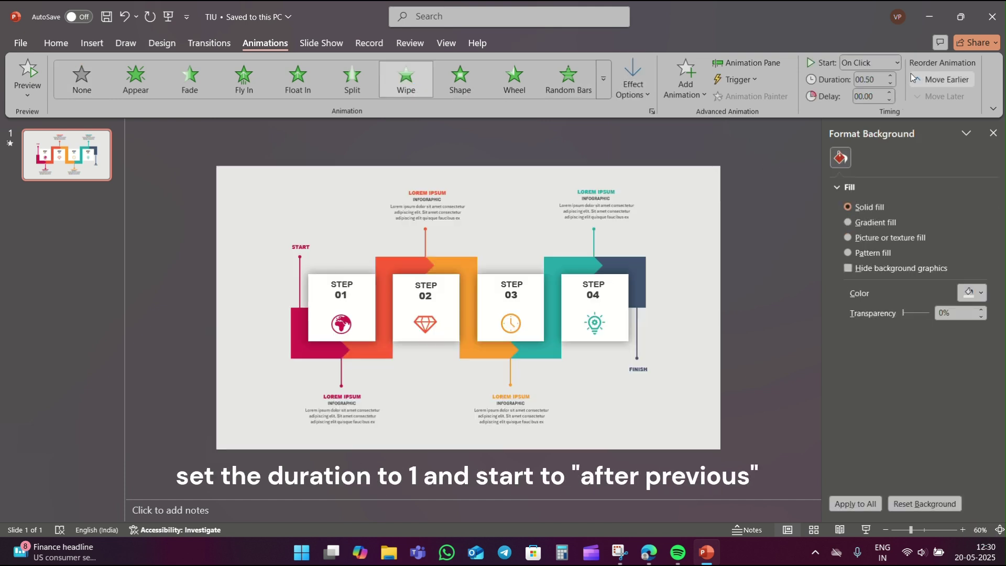
click(890, 76)
click(888, 64)
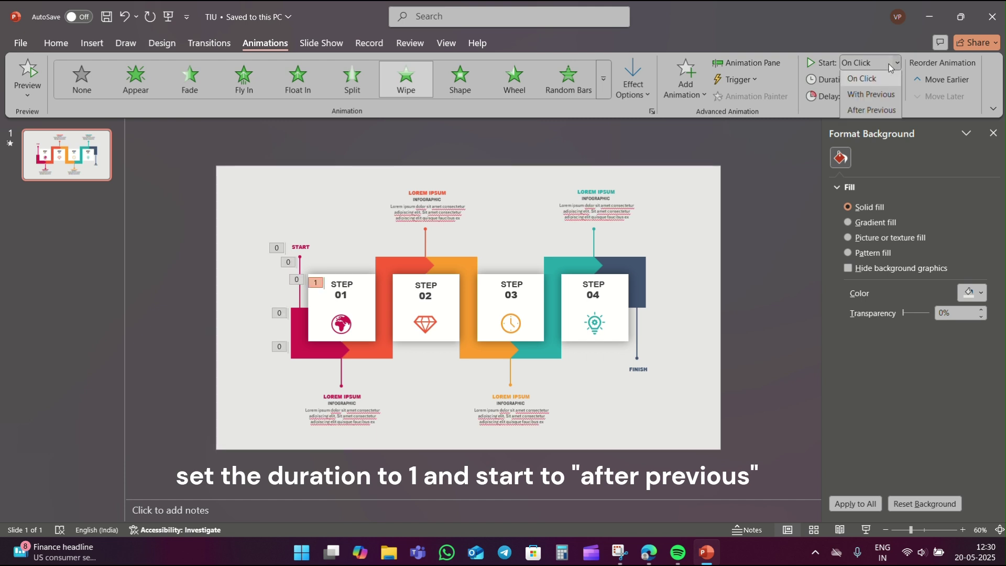
click(873, 108)
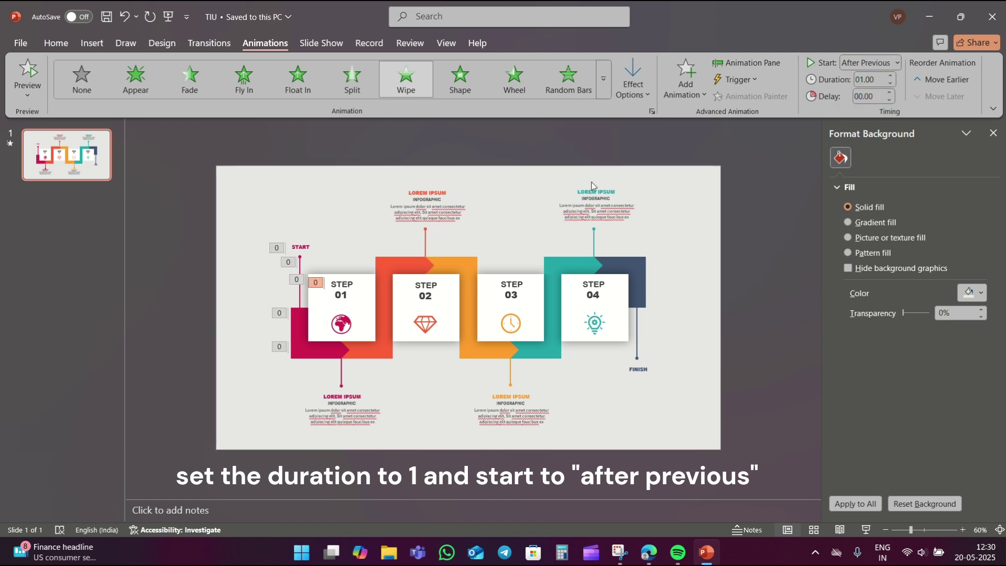
Step: Give the globe icon a Zoom entrance starting after the previous animation
click(341, 323)
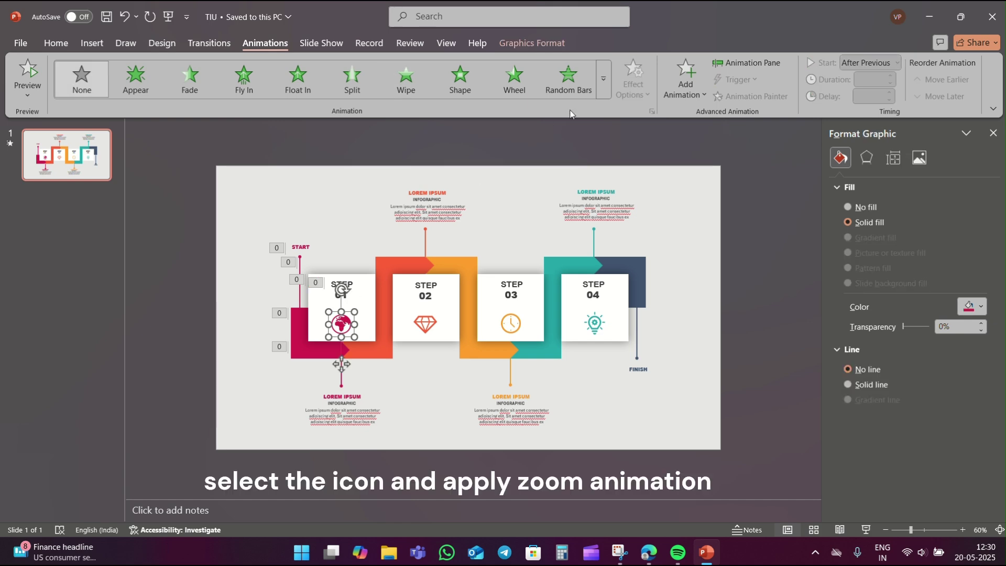
click(601, 90)
click(82, 192)
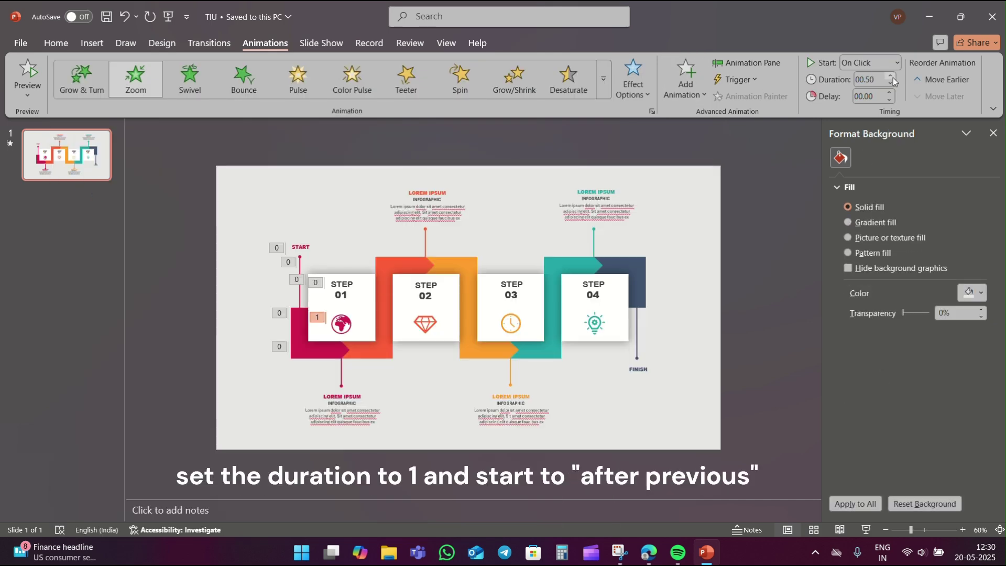
click(891, 64)
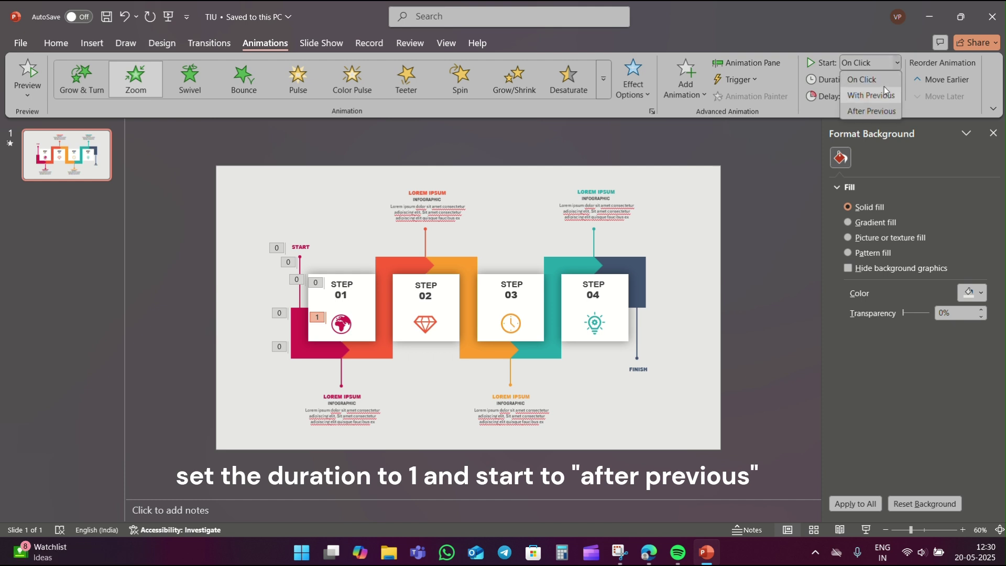
click(878, 111)
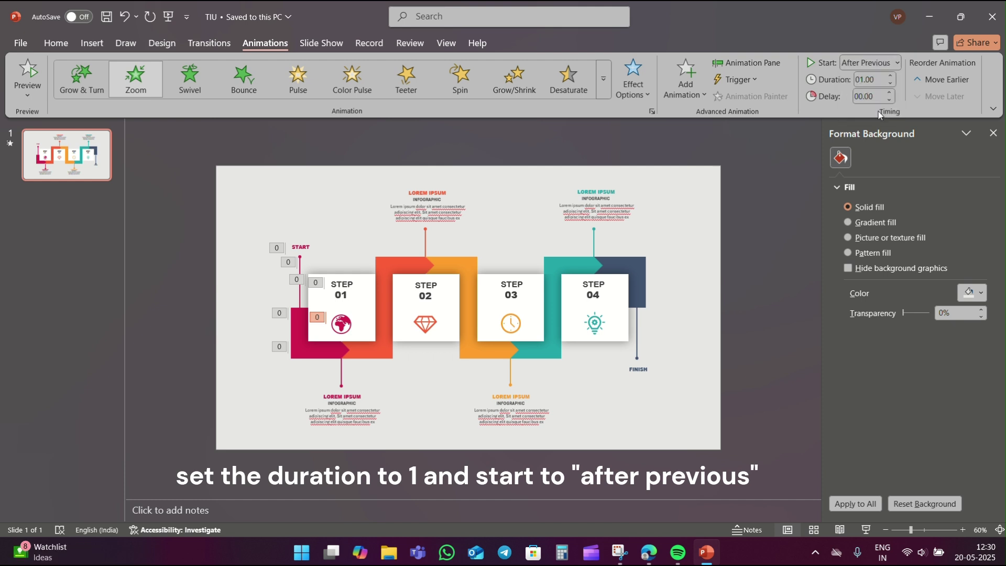
Step: Make the pointer line below STEP 01 wipe in from the top after the previous animation
click(341, 380)
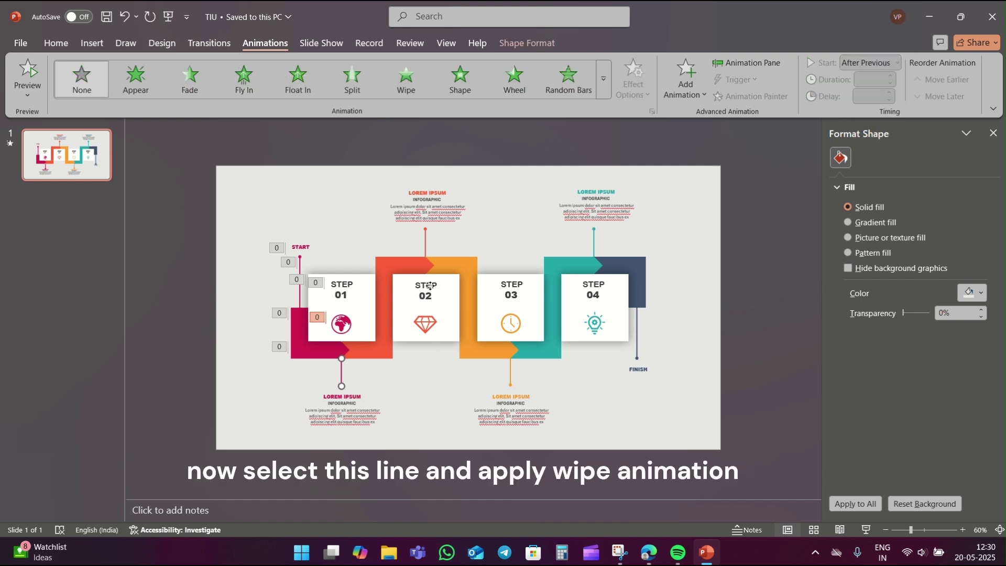
click(409, 90)
click(646, 84)
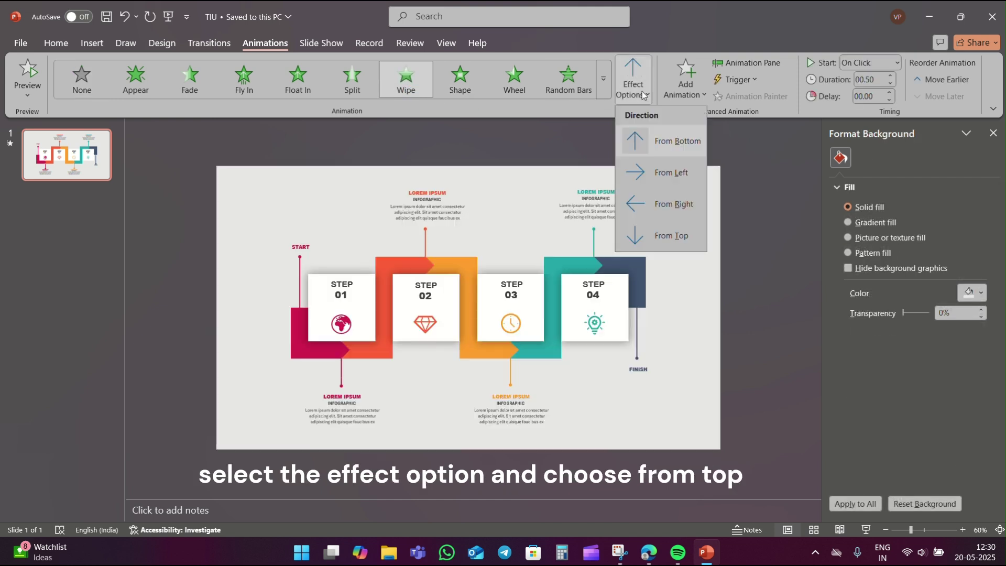
click(641, 232)
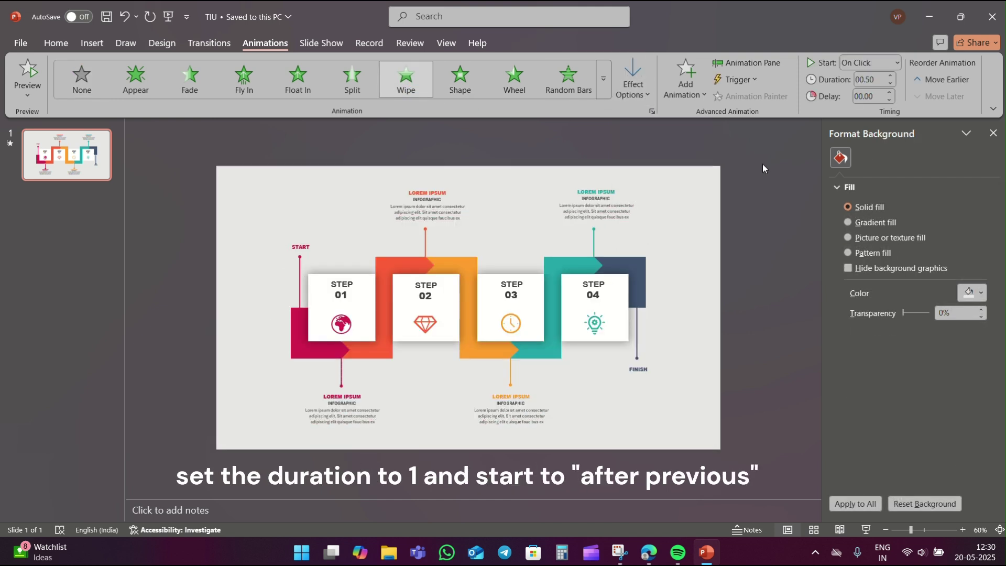
click(892, 75)
text(01)
click(895, 62)
click(885, 112)
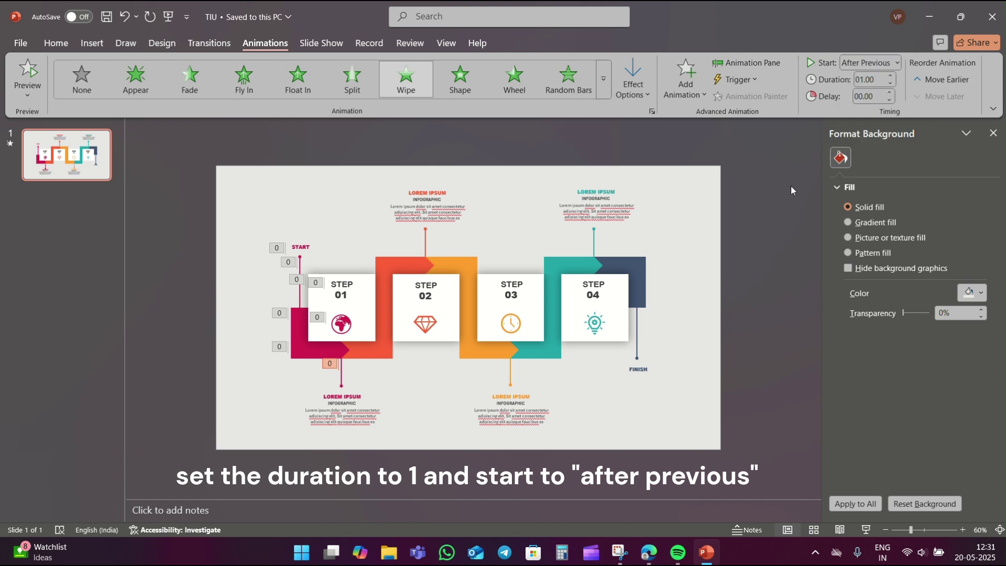
Step: Make the Lorem ipsum text below STEP 01 wipe in from the top for 1 s, after previous
click(387, 394)
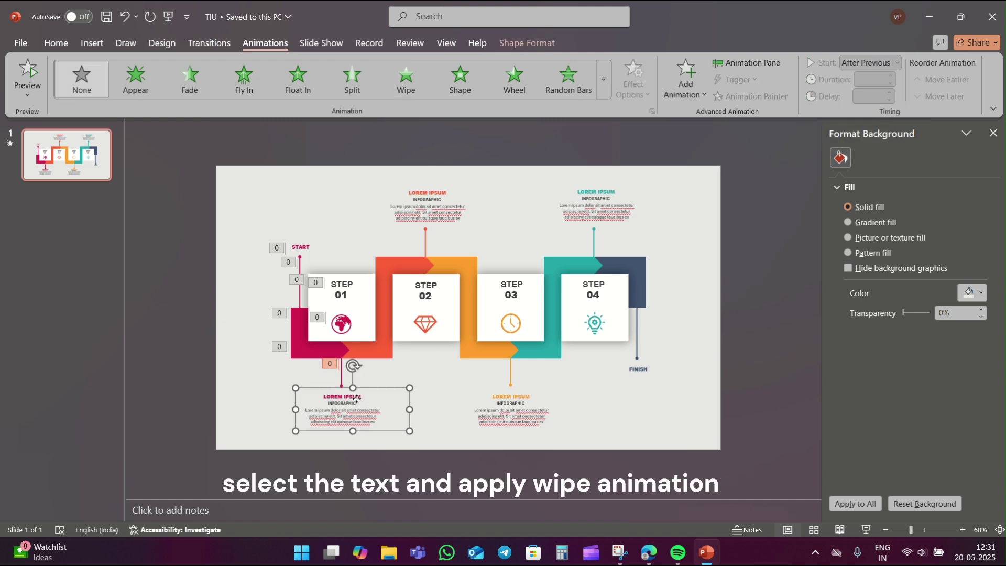
click(422, 90)
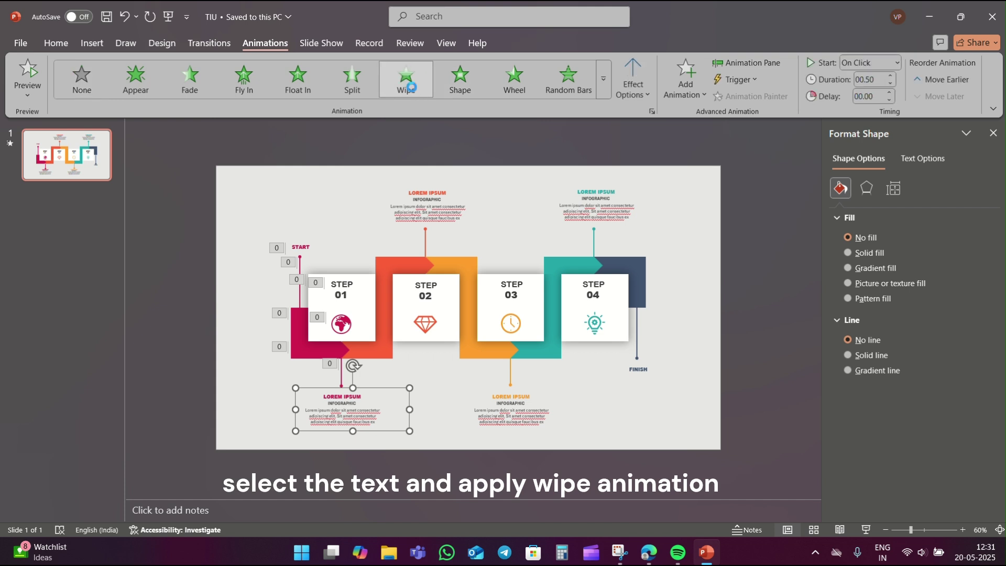
click(628, 87)
click(650, 230)
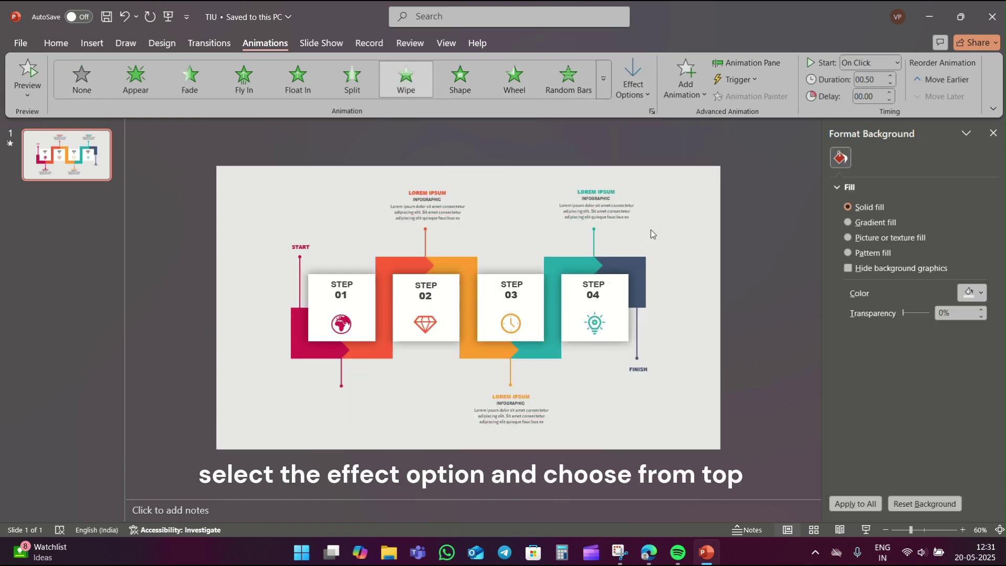
click(889, 76)
click(889, 76)
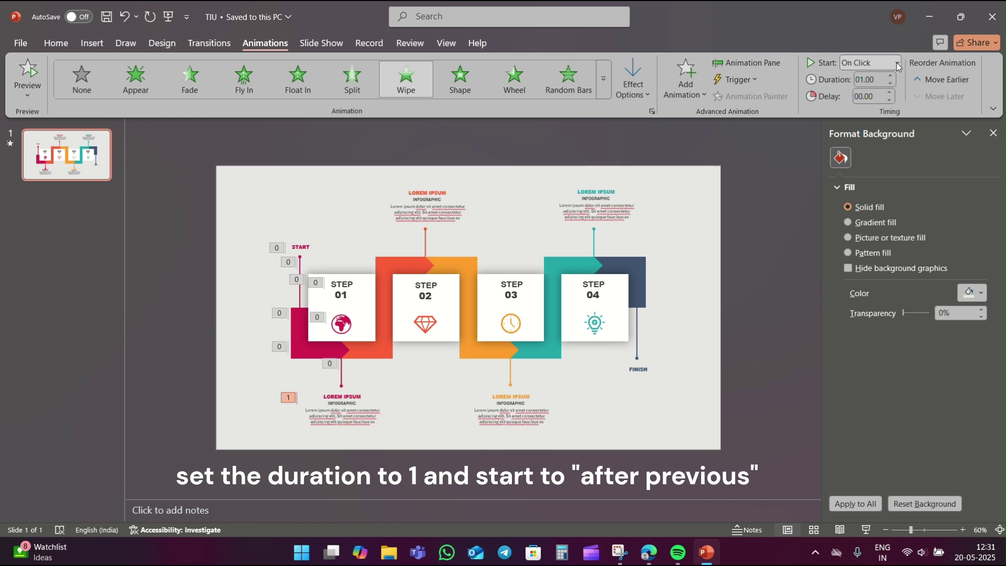
click(896, 63)
click(881, 110)
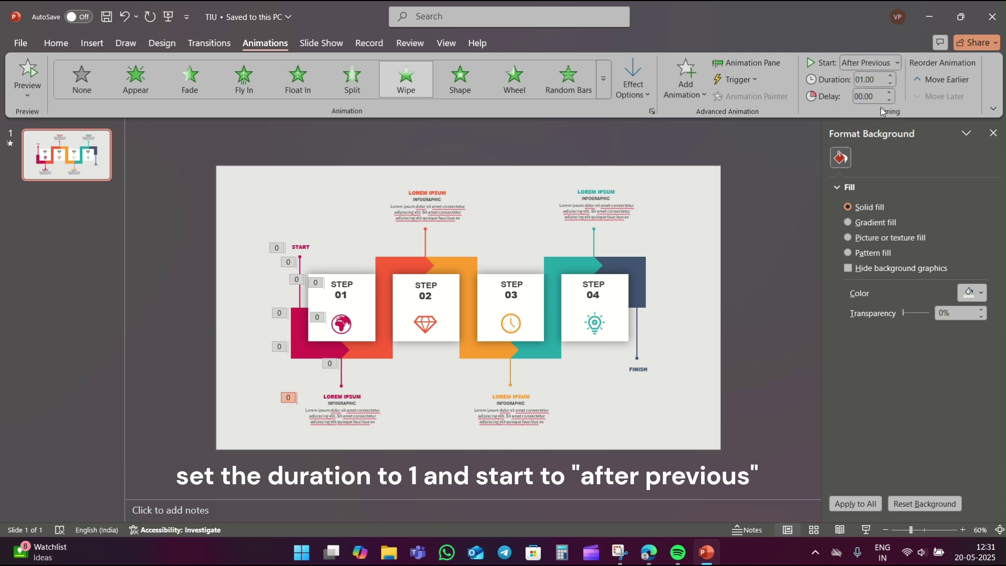
click(366, 350)
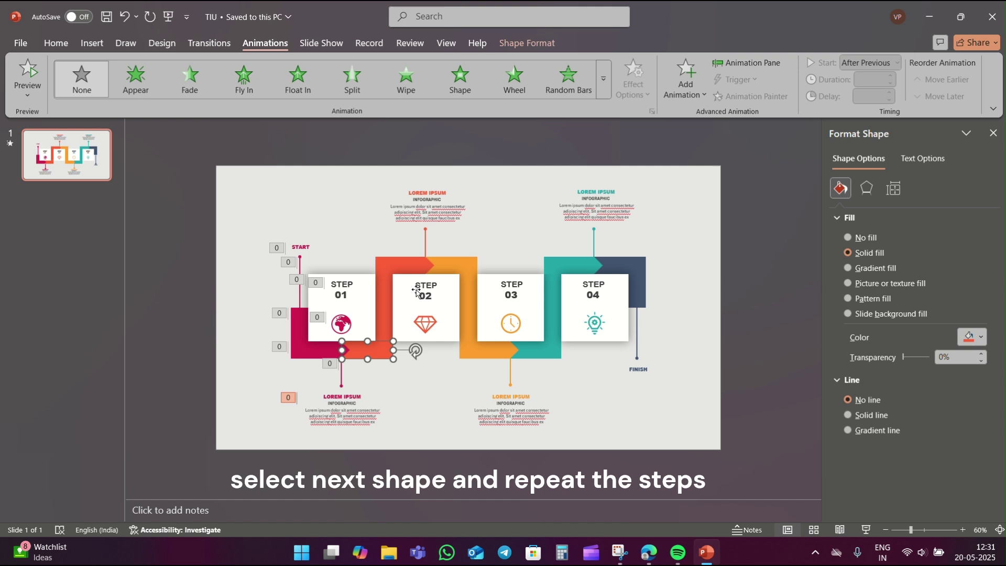
Step: Make the red connector piece after STEP 01 wipe in from the left, after previous
click(410, 92)
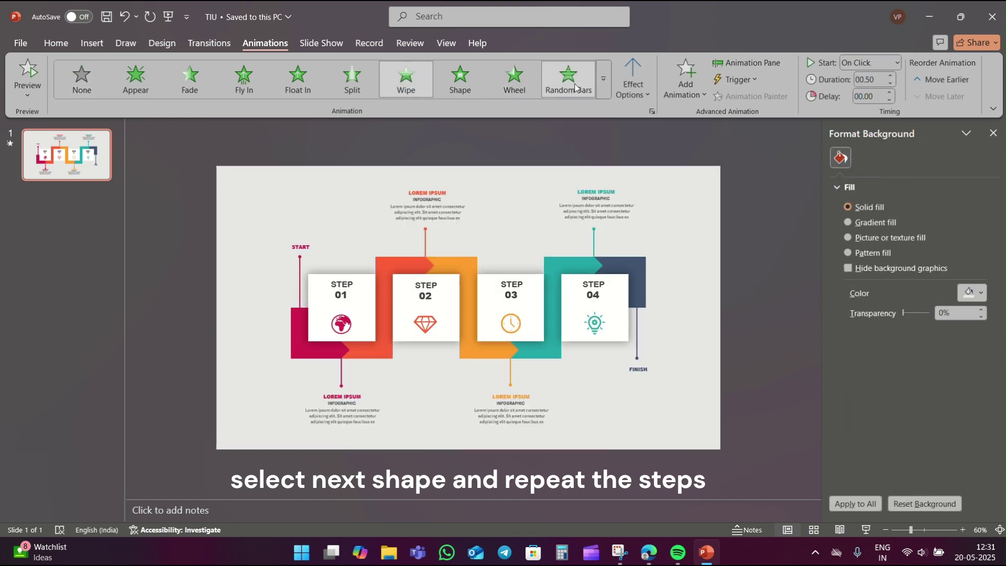
click(639, 85)
click(655, 169)
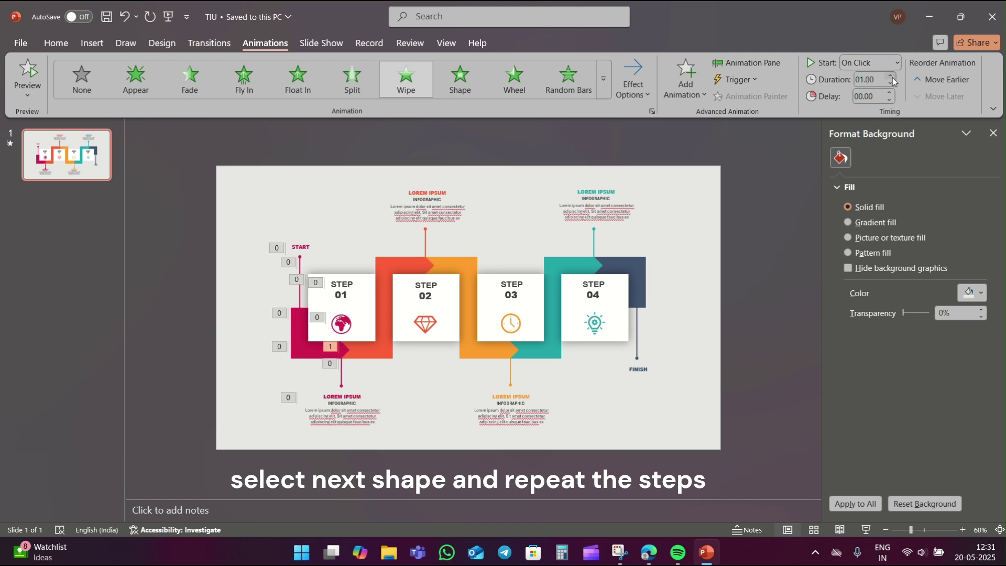
click(885, 63)
click(875, 108)
Step: Give the vertical red piece between steps 1 and 2 a Wipe after the previous animation
click(392, 308)
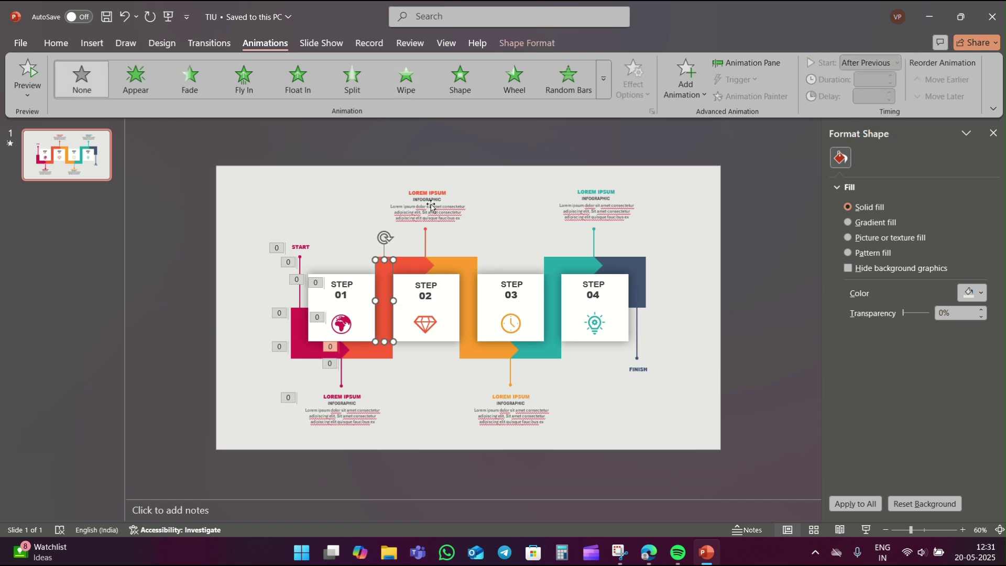
click(414, 85)
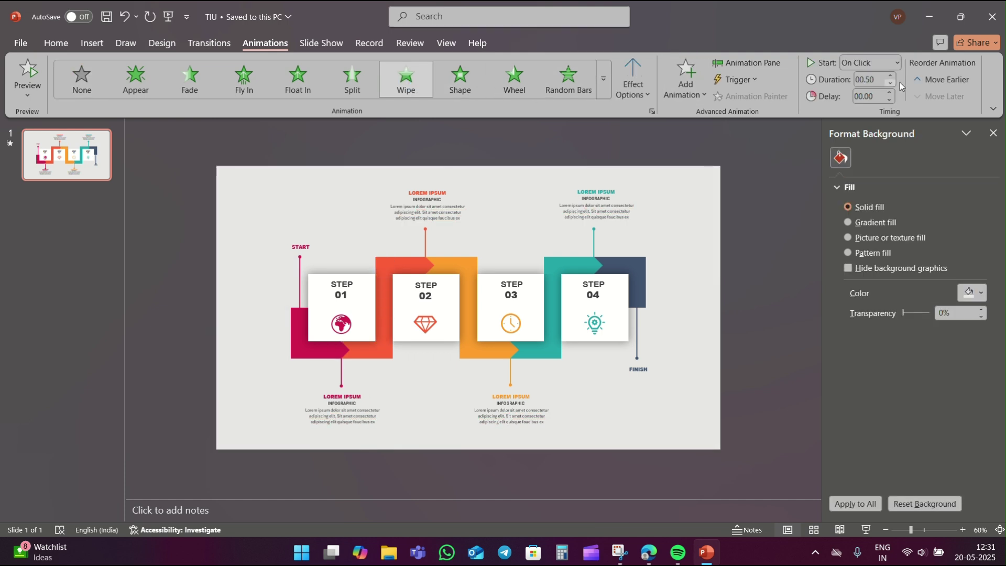
click(891, 62)
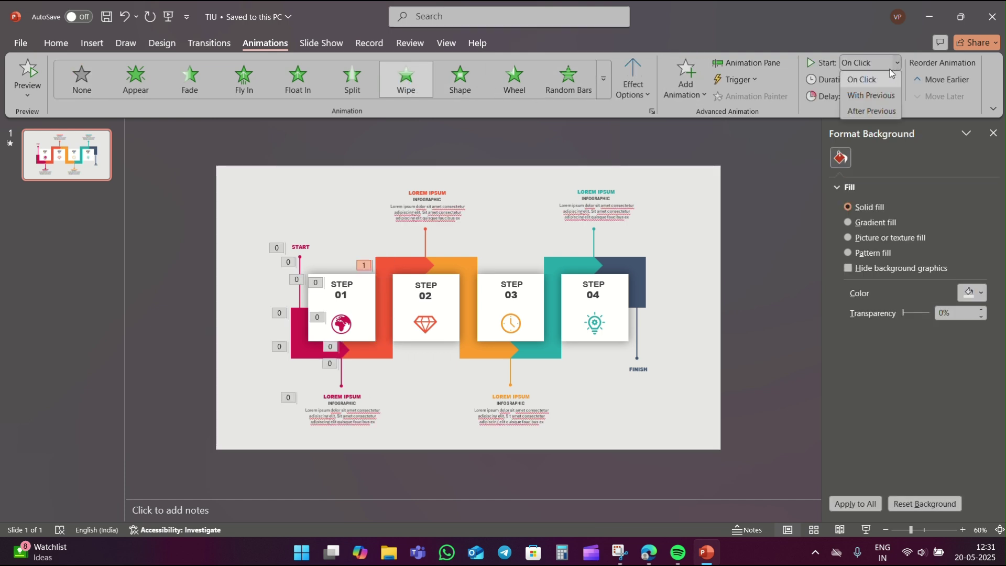
click(877, 110)
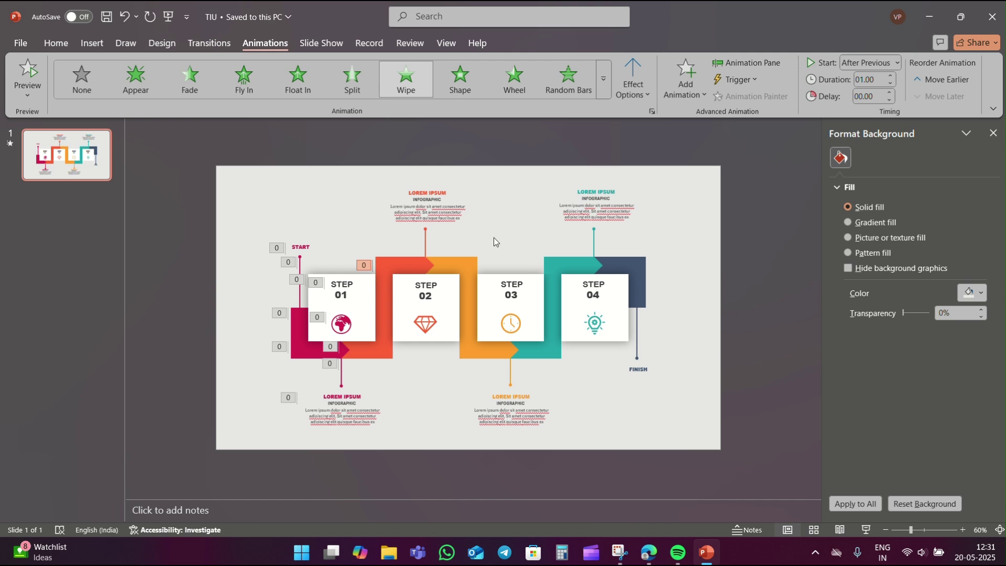
Step: Make the red piece above STEP 02 wipe in from the left, after previous
click(411, 266)
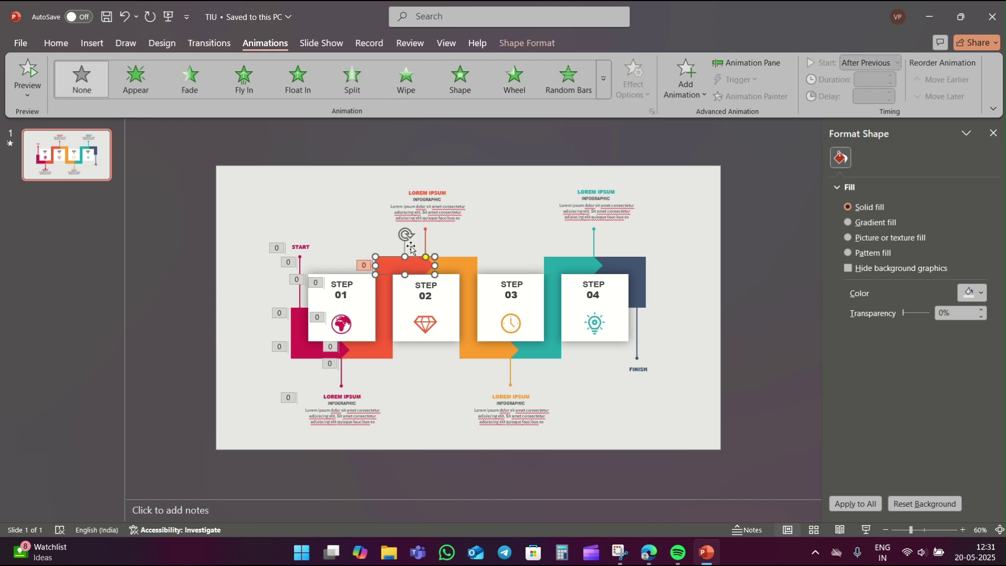
click(412, 92)
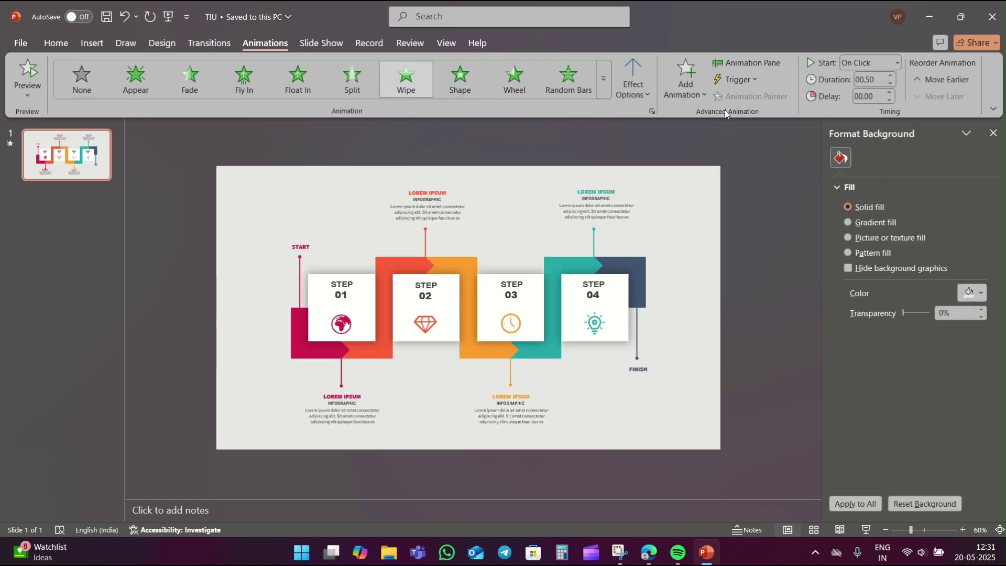
click(636, 95)
click(655, 175)
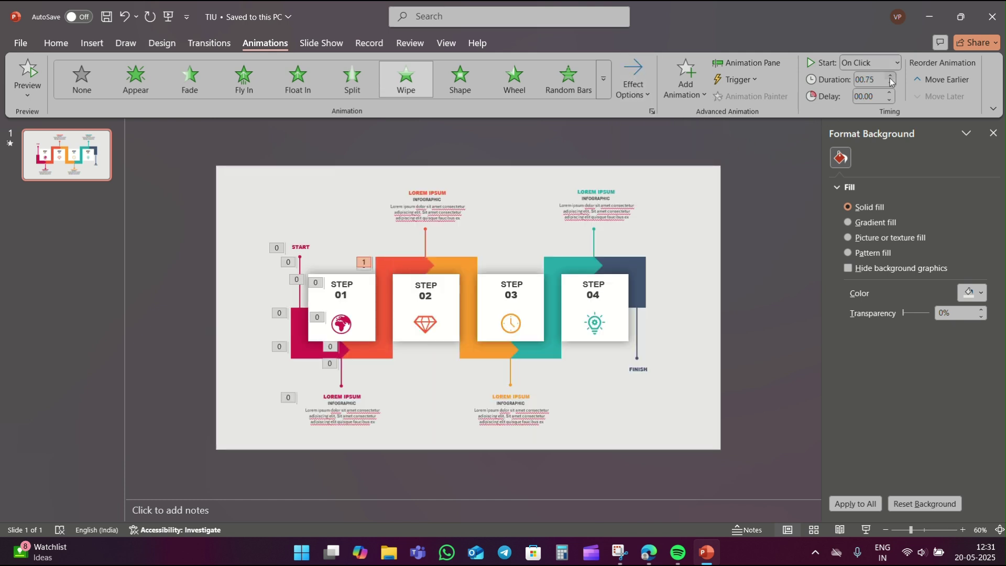
click(889, 64)
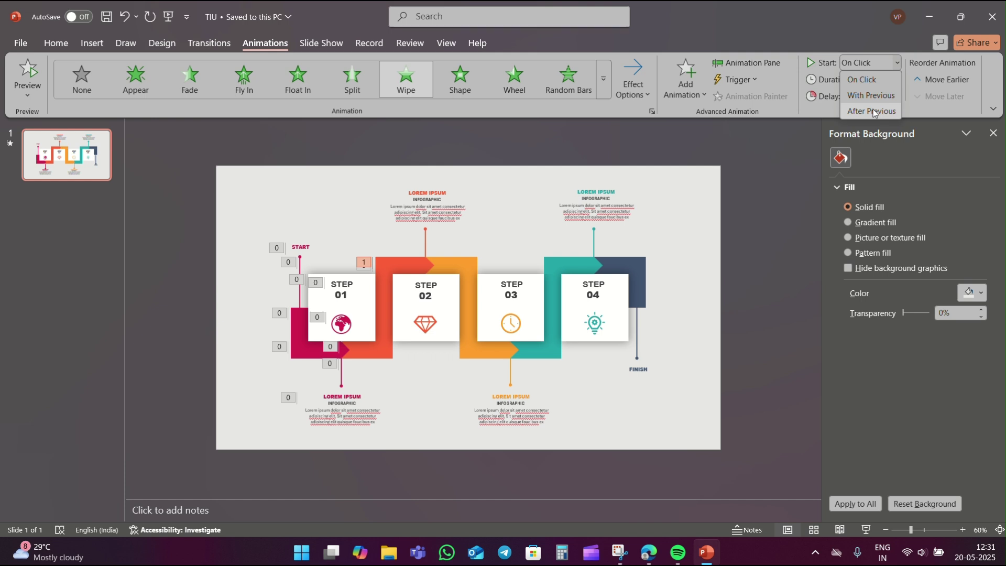
click(872, 109)
Step: Give the STEP 02 box a Zoom entrance starting after the previous animation
click(441, 306)
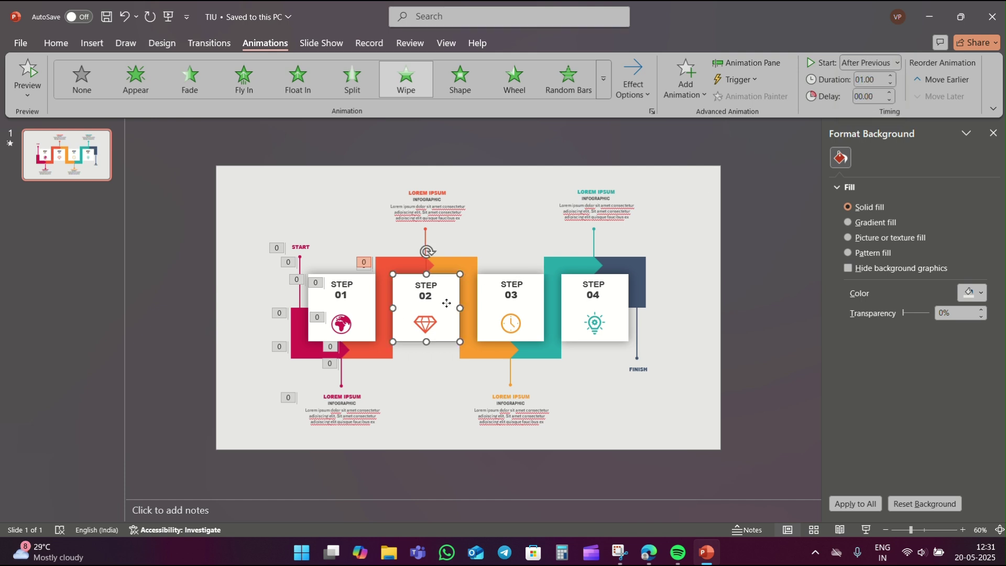
click(603, 87)
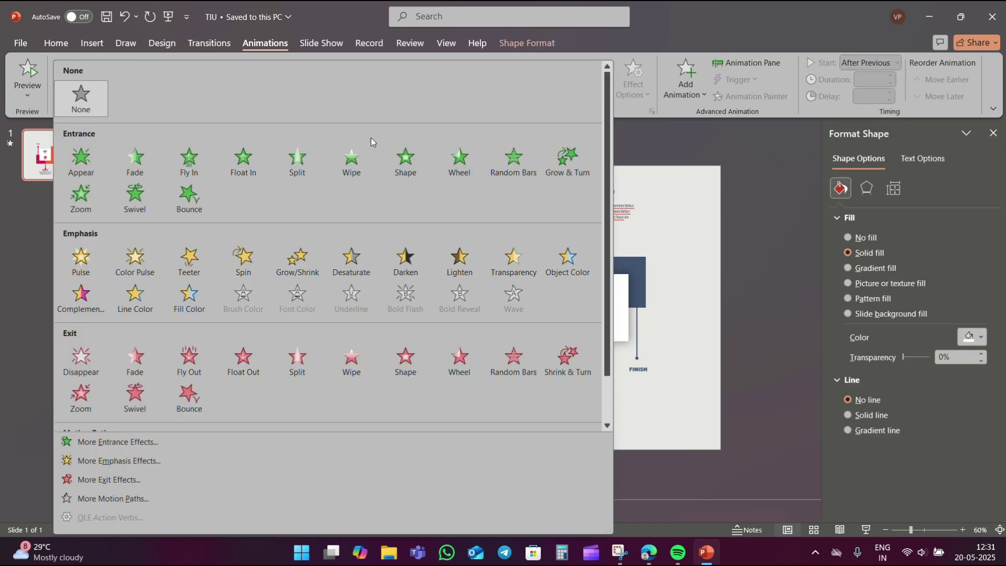
click(81, 195)
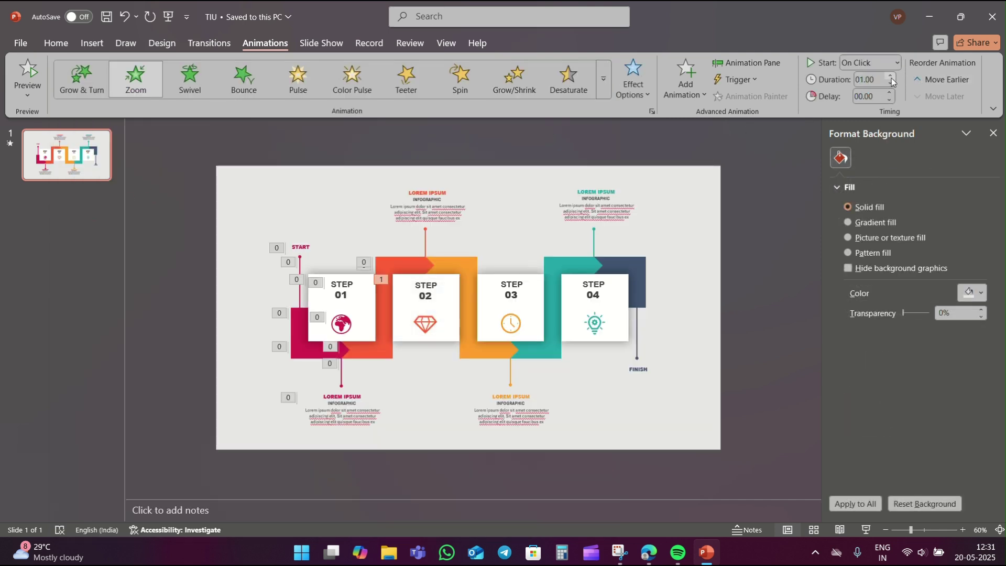
click(893, 63)
click(871, 111)
Step: Make the STEP 02 label wipe in from the top over 0.75 s, after previous
click(419, 283)
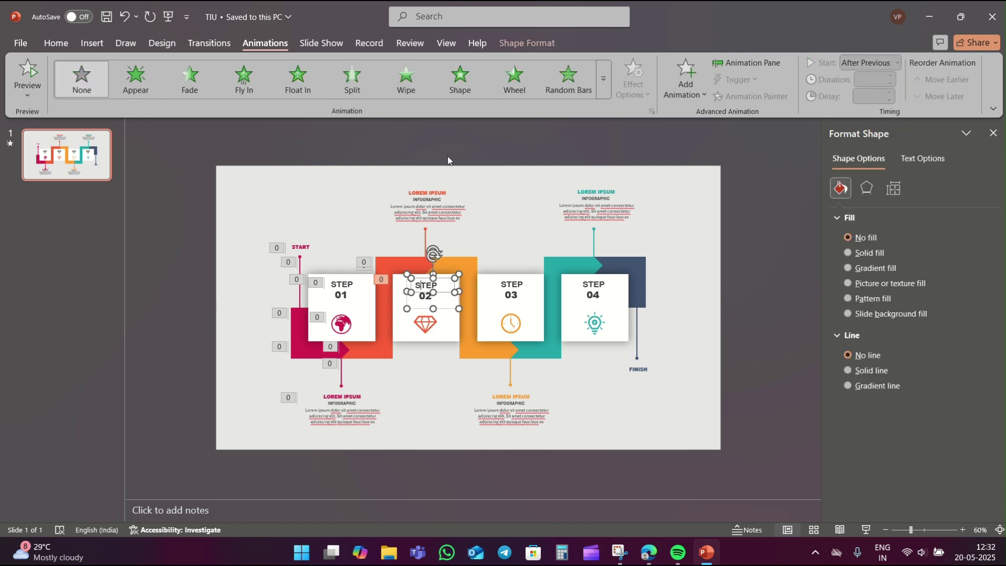
click(413, 92)
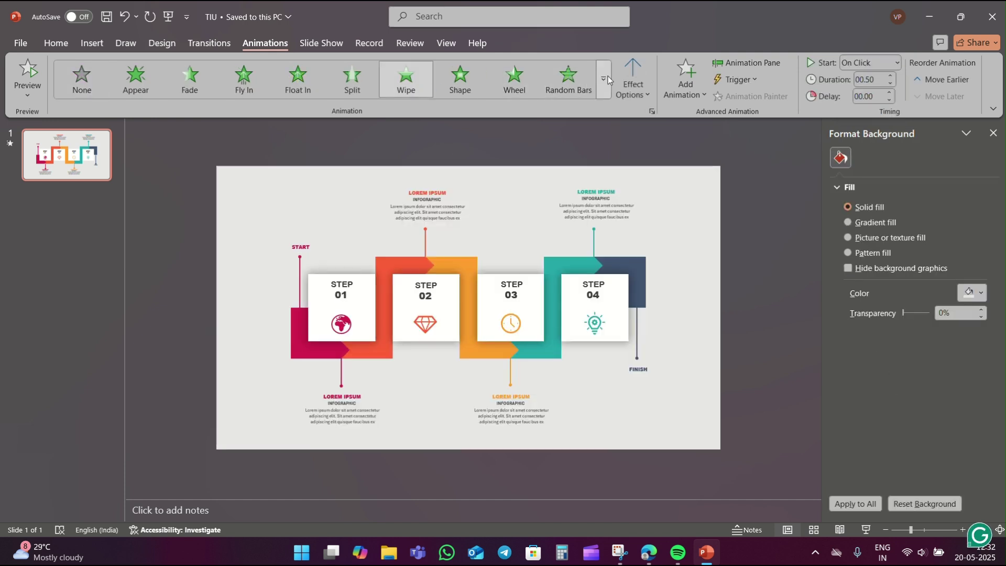
click(641, 65)
click(665, 230)
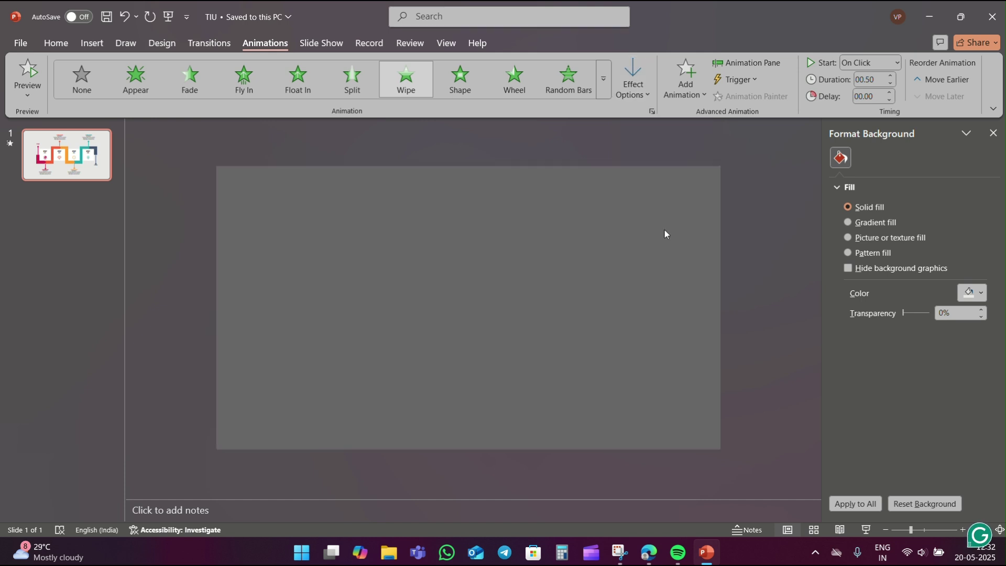
click(889, 77)
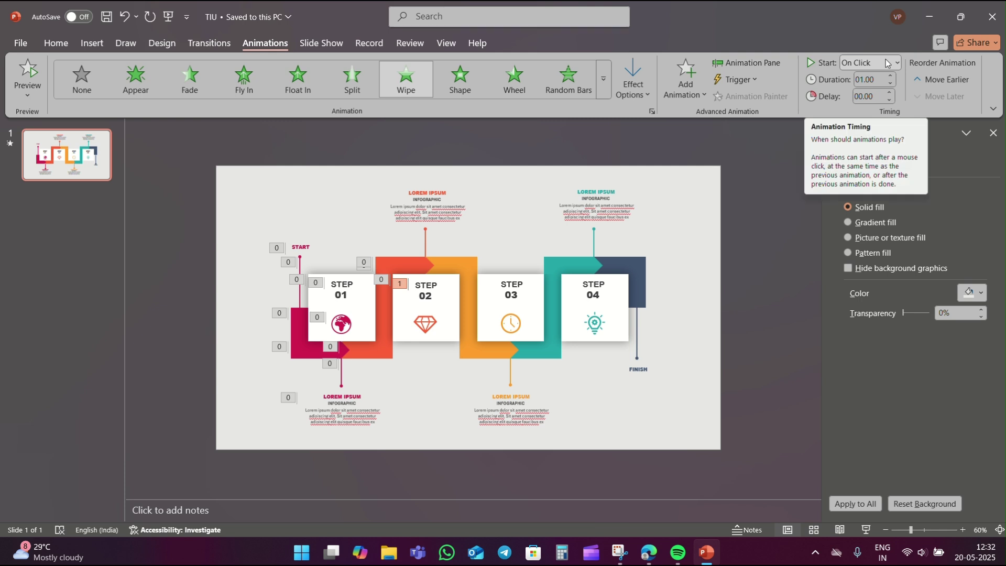
click(896, 62)
click(875, 111)
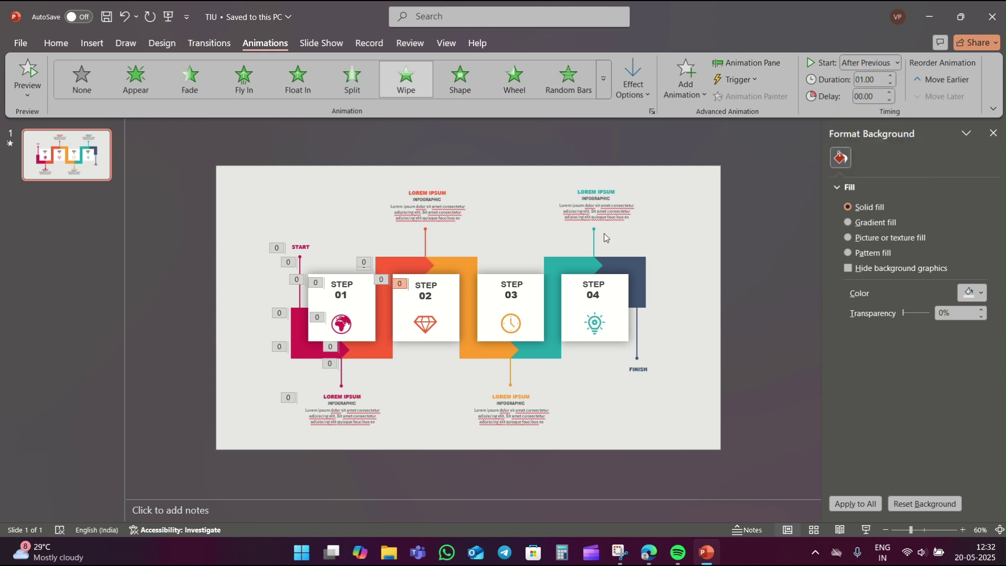
Step: Give the diamond icon a 1-second Zoom entrance after the previous animation
click(435, 325)
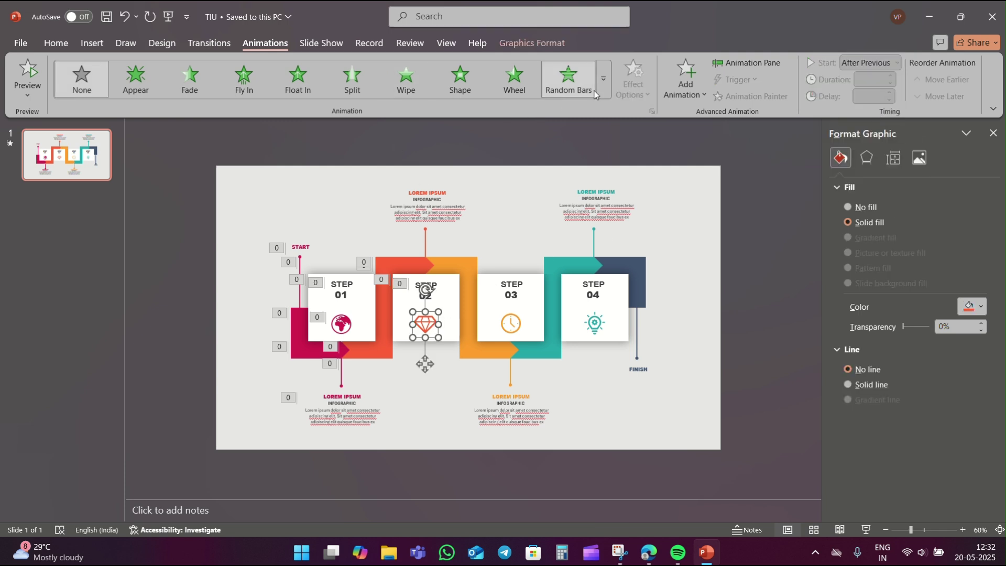
click(603, 79)
click(102, 215)
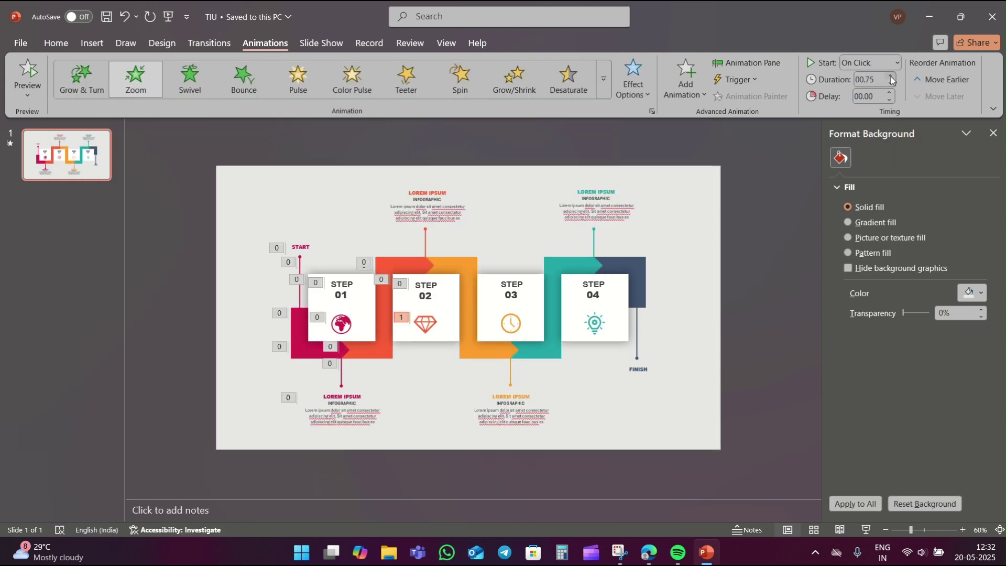
click(890, 76)
click(891, 64)
click(874, 111)
Step: Give the pointer line above STEP 02 a Wipe entrance after the previous animation
click(424, 242)
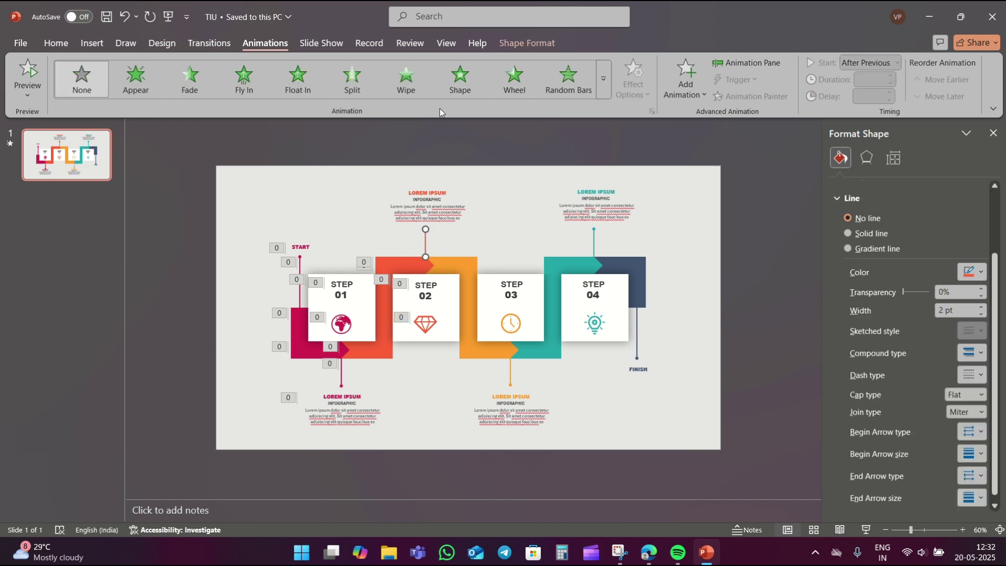
click(406, 78)
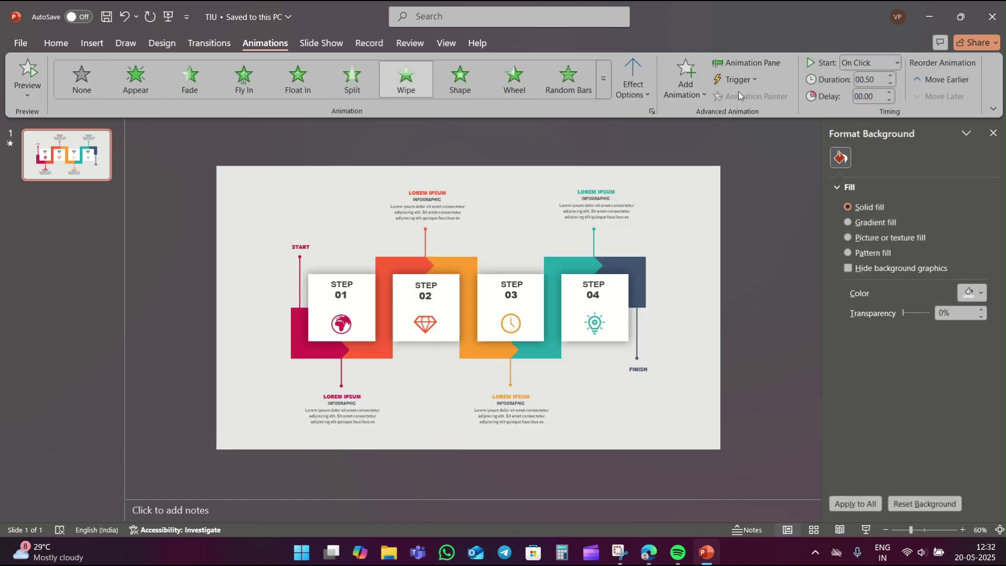
click(892, 65)
click(887, 110)
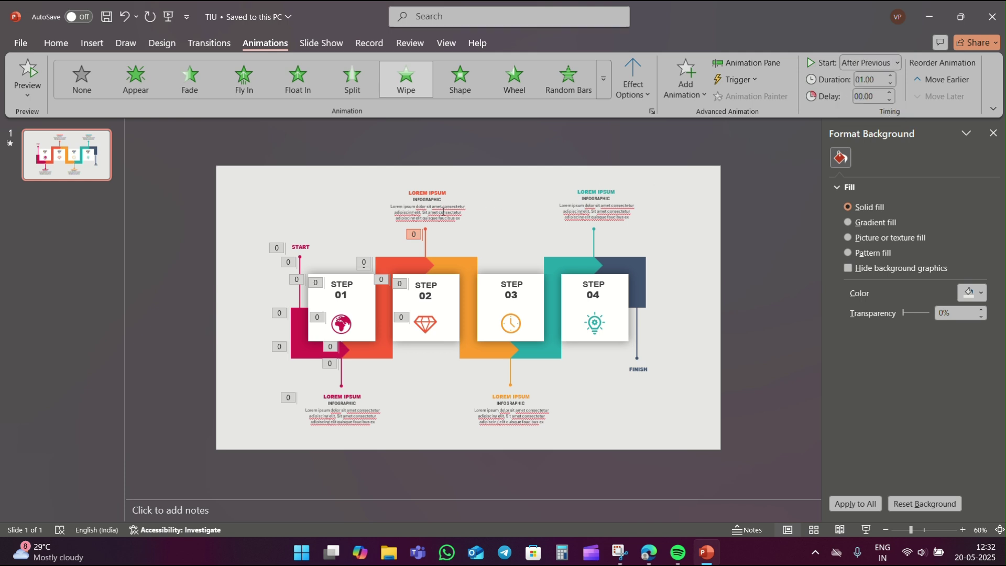
Step: Make the Lorem ipsum text above STEP 02 wipe in over 1 s, after previous
click(443, 212)
click(403, 89)
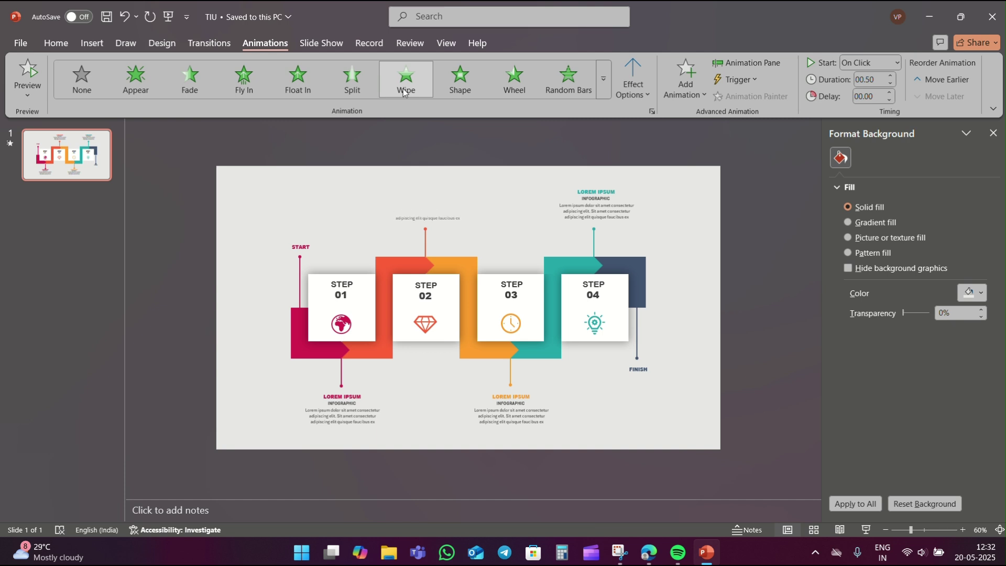
click(631, 89)
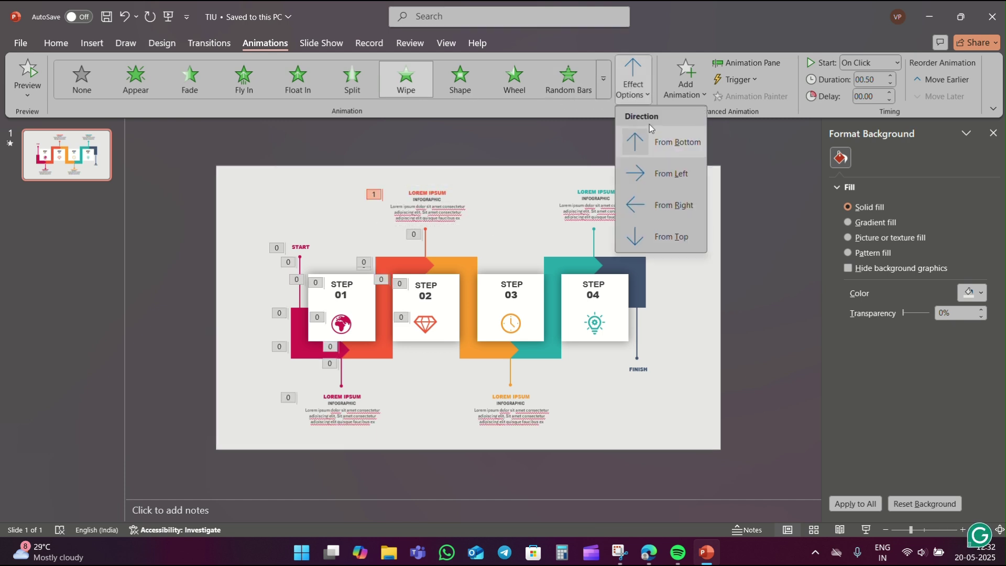
click(650, 127)
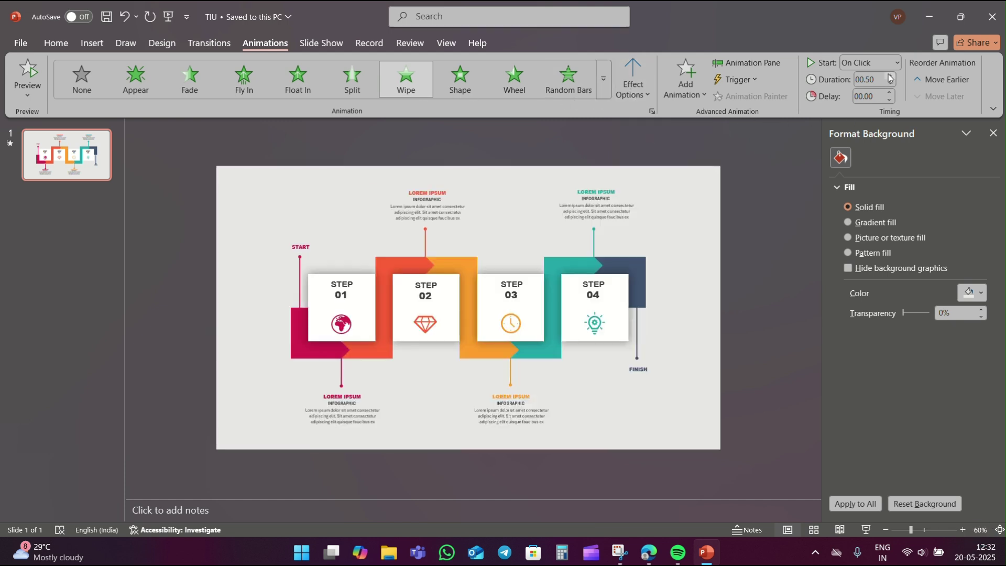
double_click(889, 76)
click(889, 66)
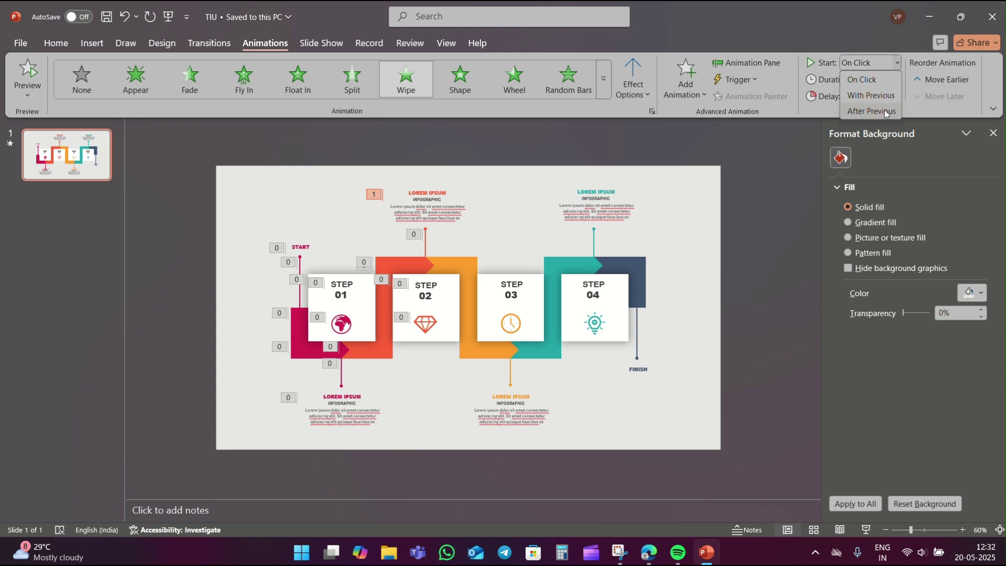
click(884, 110)
click(476, 266)
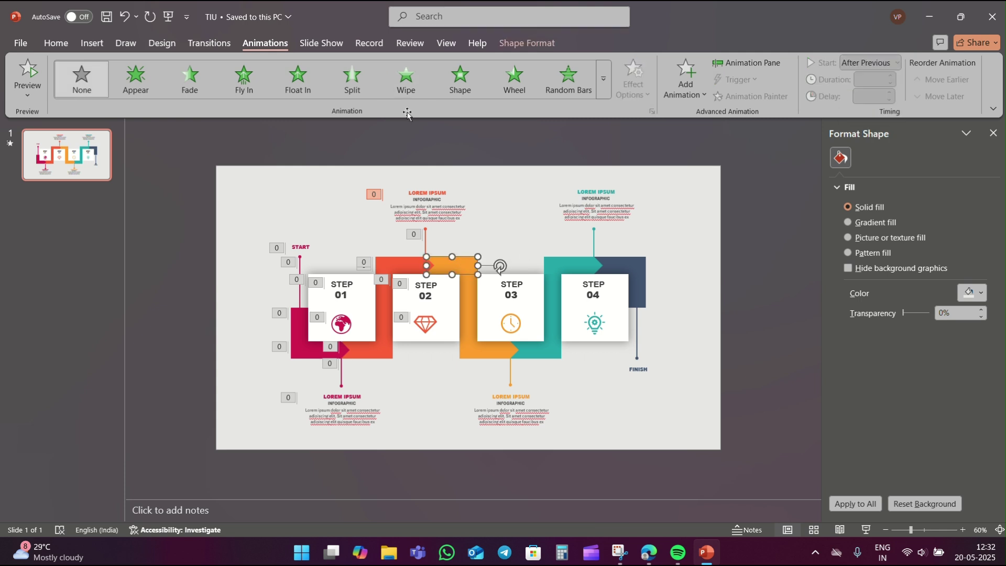
Step: Make the orange band piece beside STEP 02 wipe in from the left for 1 s, after previous
click(638, 94)
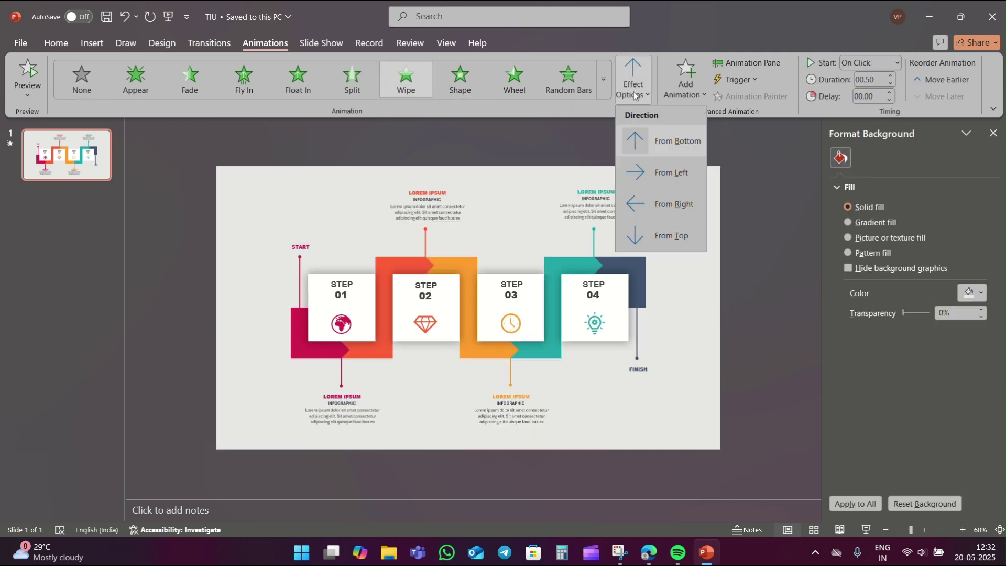
click(644, 178)
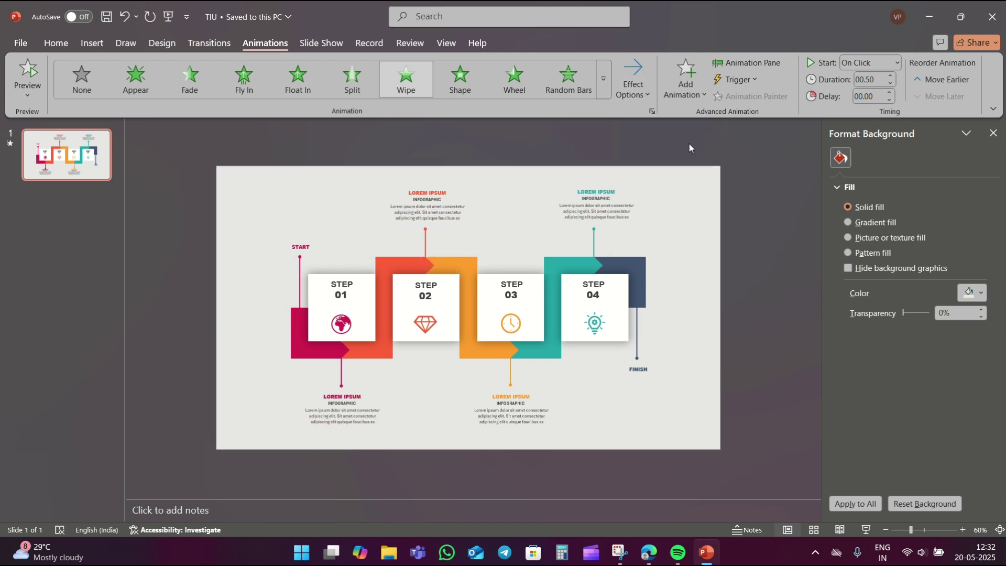
click(892, 76)
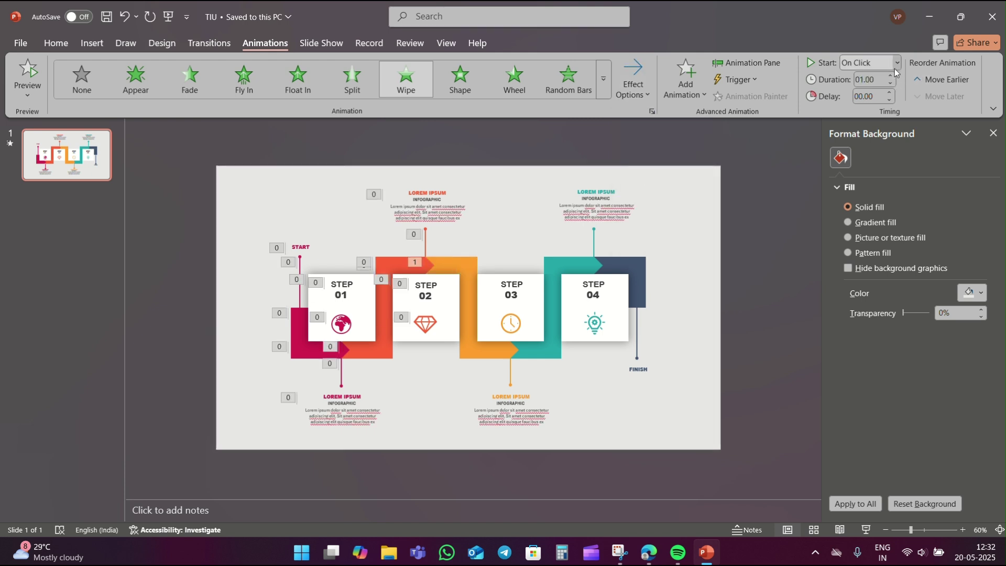
click(896, 63)
click(882, 105)
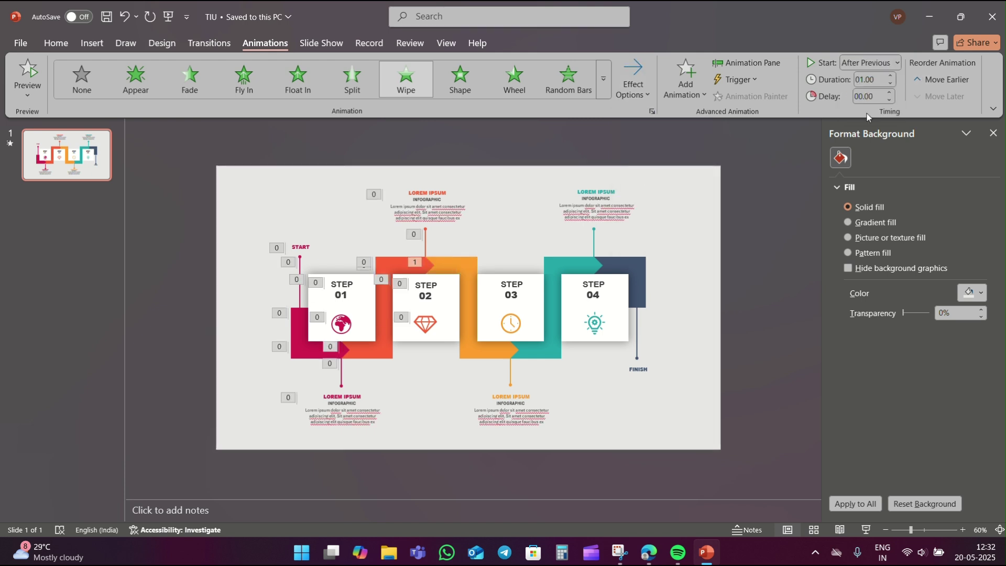
Step: Make the orange column between STEP 02 and 03 wipe in from the top, after previous
click(465, 302)
click(460, 79)
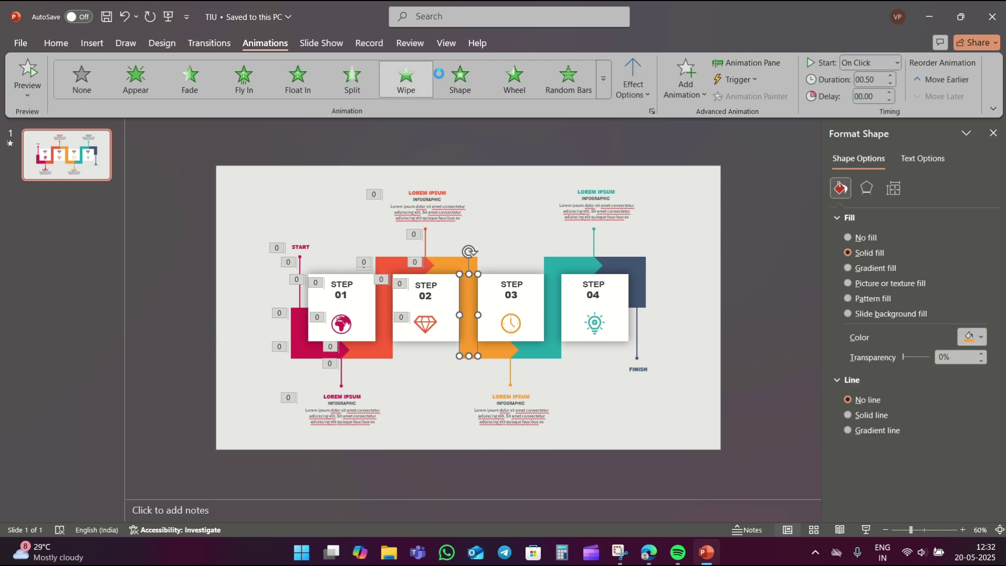
click(644, 87)
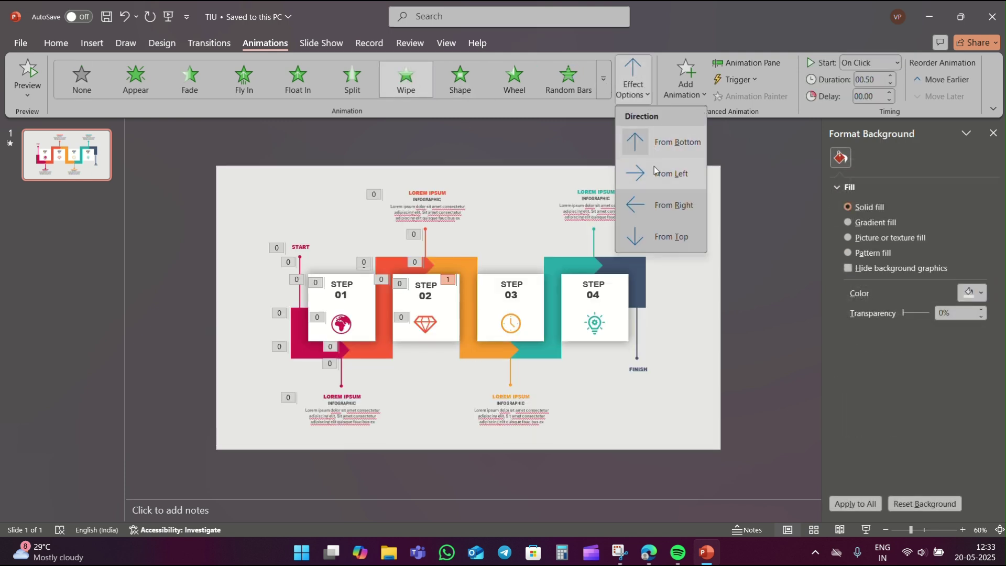
click(664, 237)
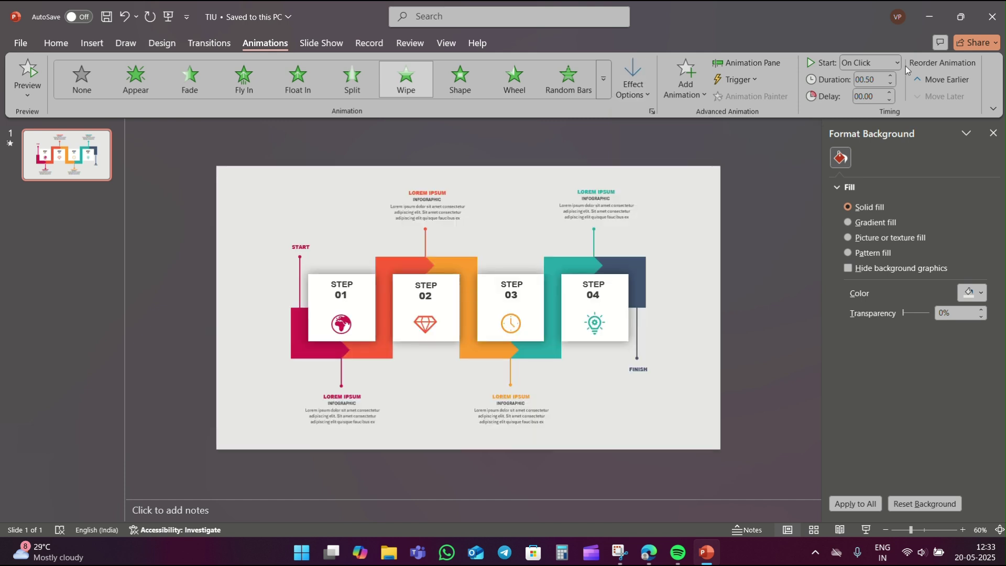
click(896, 63)
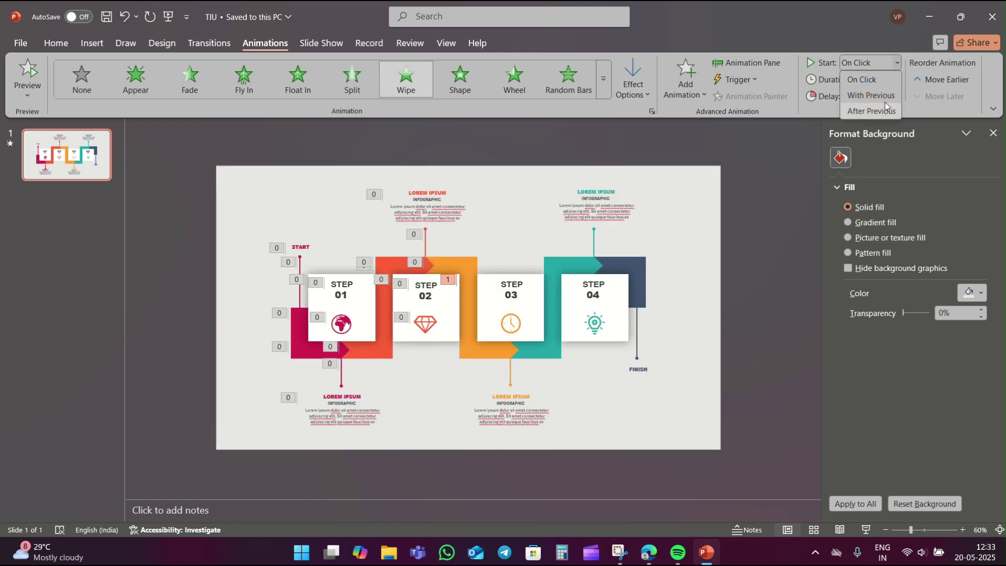
click(881, 112)
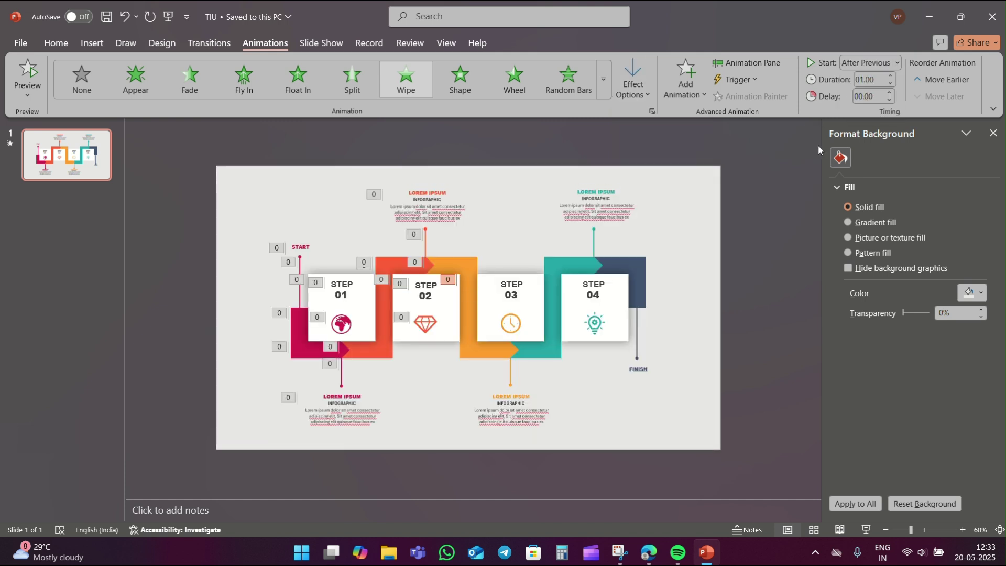
Step: Make the orange arrow below STEP 03 wipe in from the left, after previous
click(488, 350)
click(406, 79)
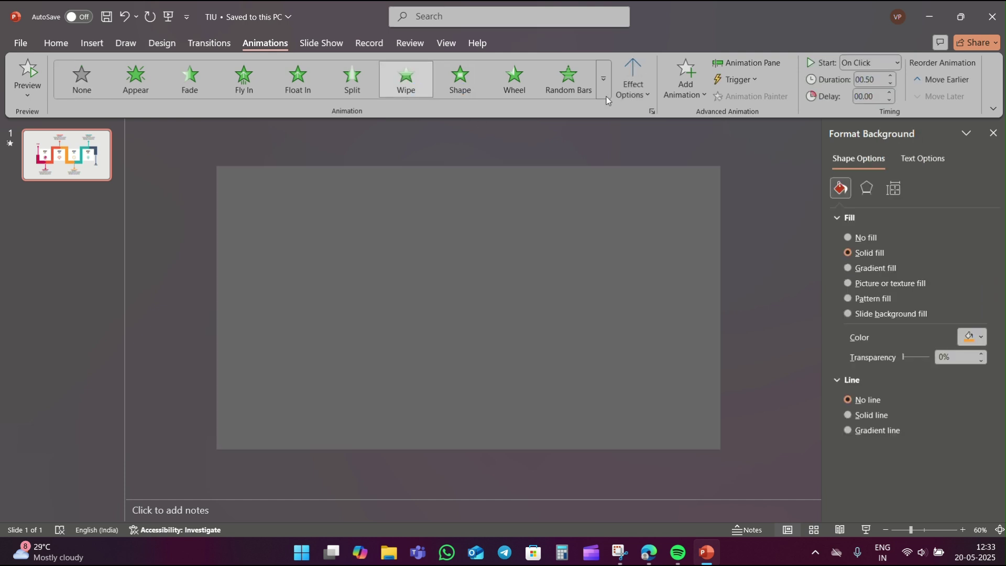
click(628, 95)
click(633, 176)
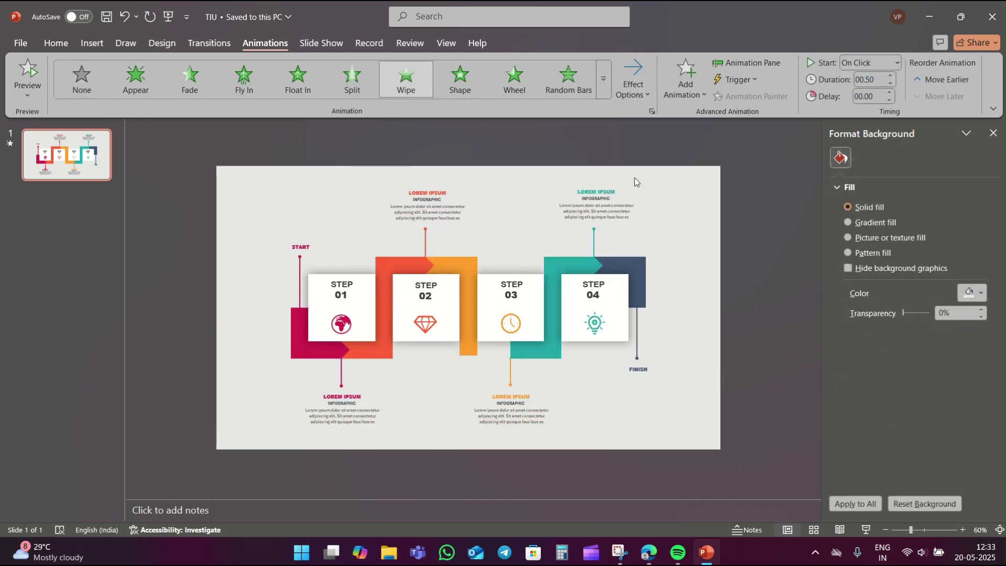
click(896, 62)
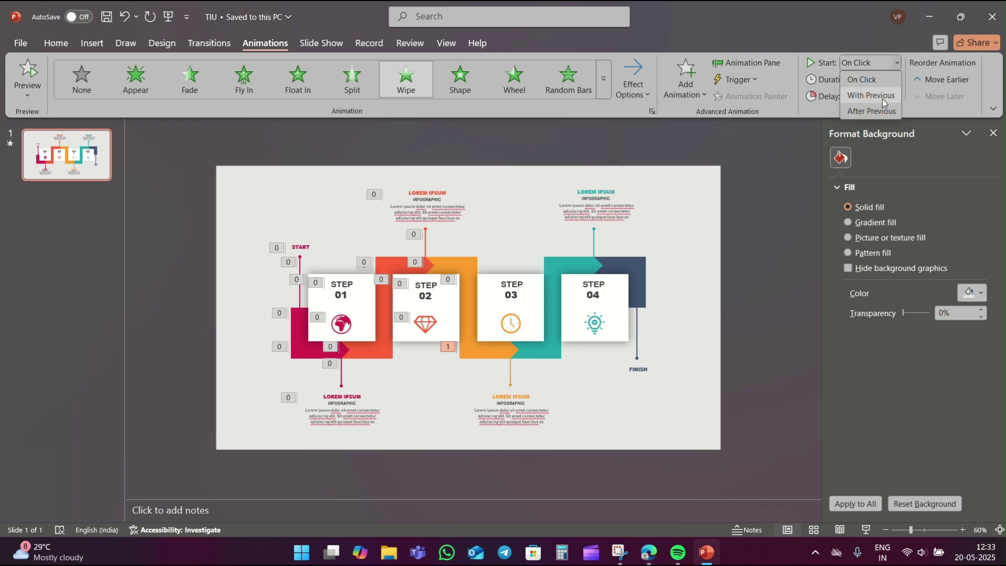
click(875, 106)
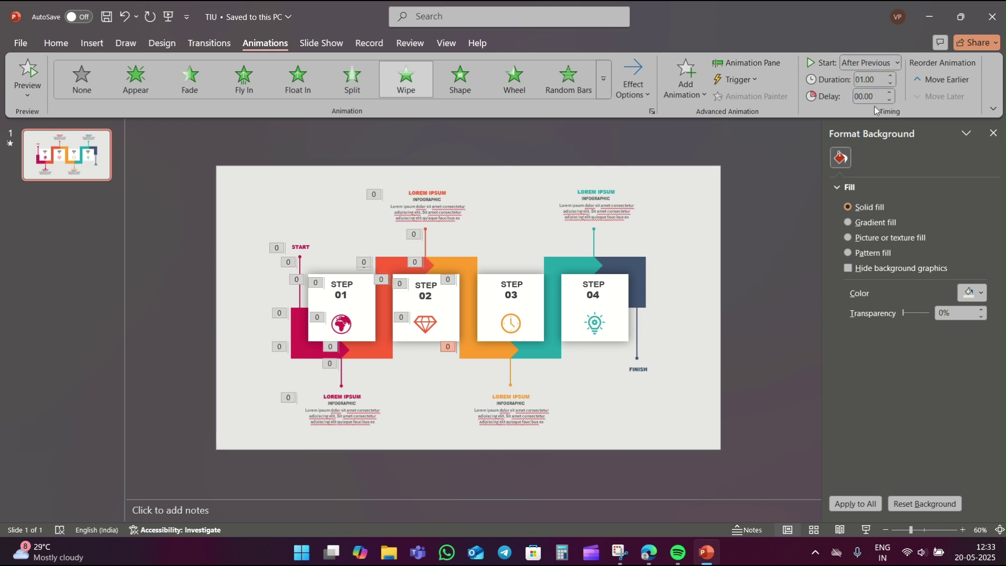
click(521, 322)
Step: Give the STEP 03 clock icon a Zoom entrance starting after the previous animation
click(598, 95)
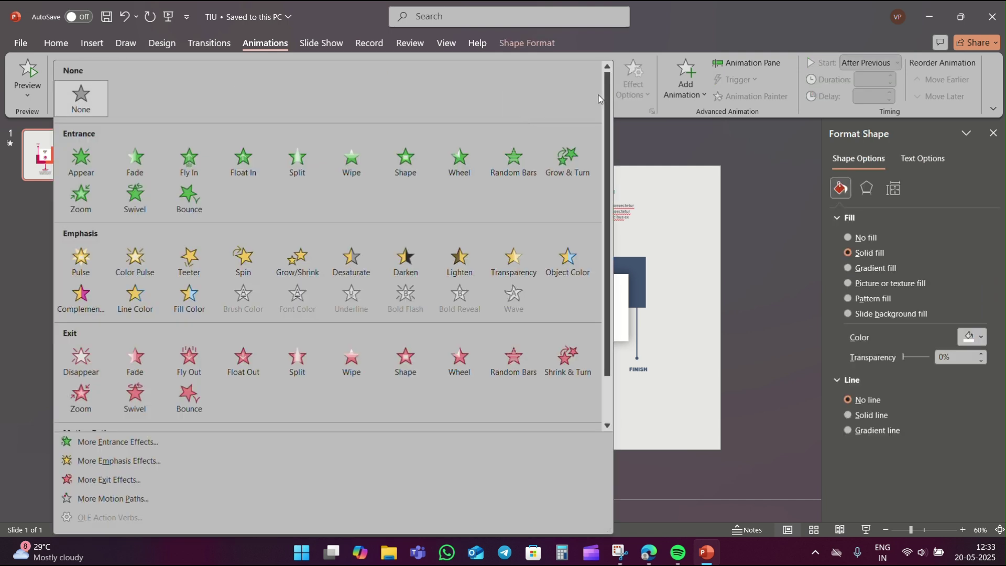
click(80, 198)
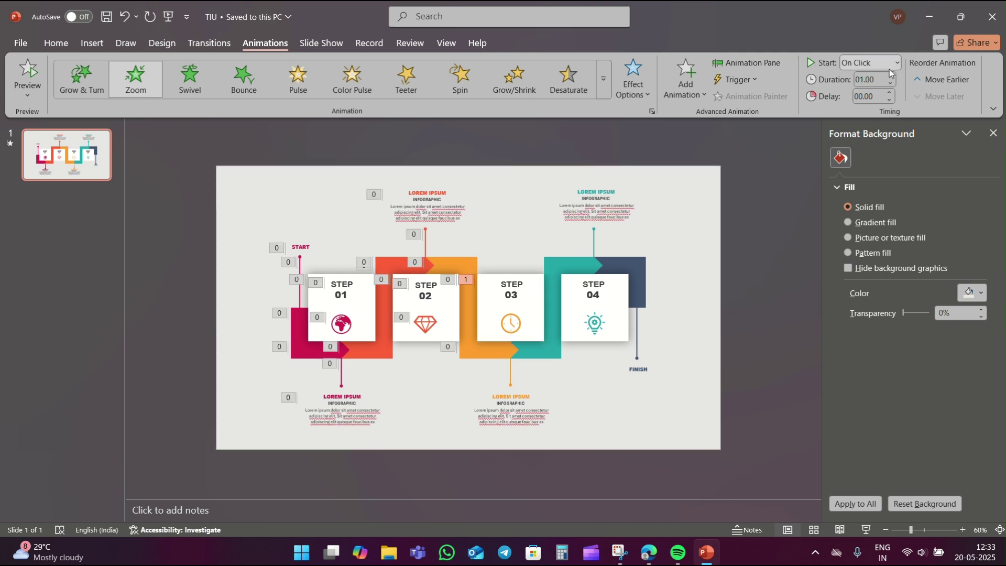
click(891, 65)
click(864, 109)
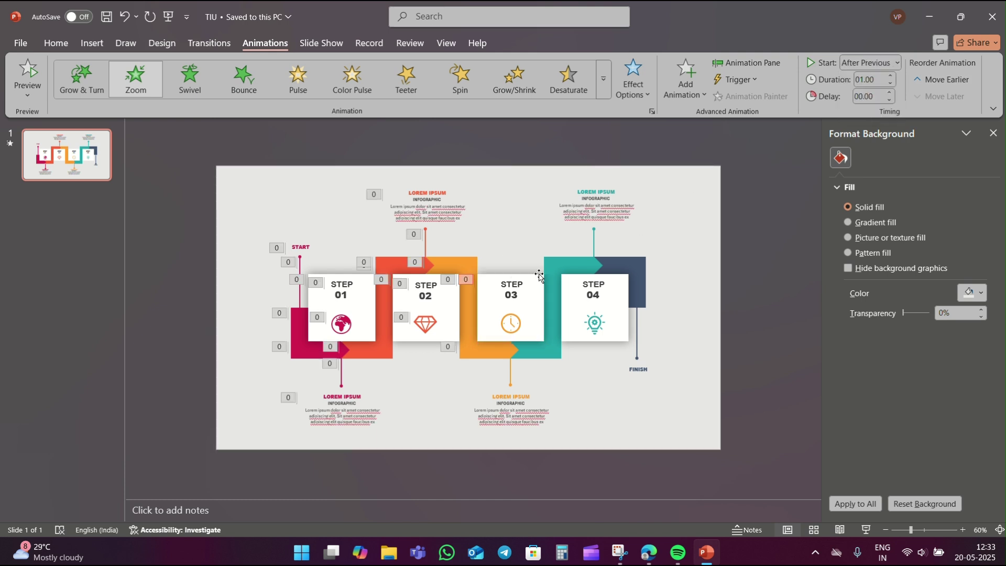
Step: Make the STEP 03 label wipe in from the top for 1 s, after previous
click(520, 283)
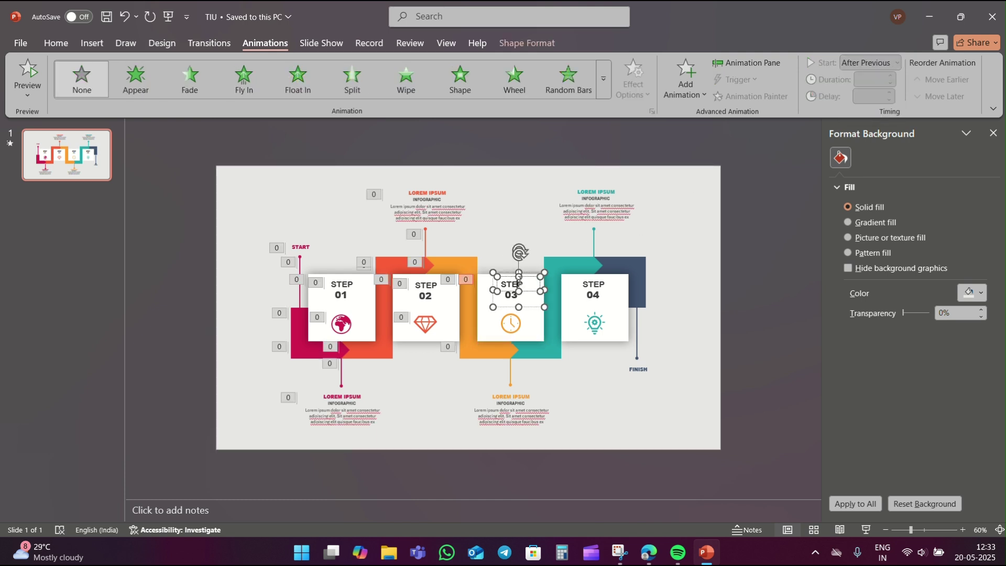
click(414, 84)
click(646, 84)
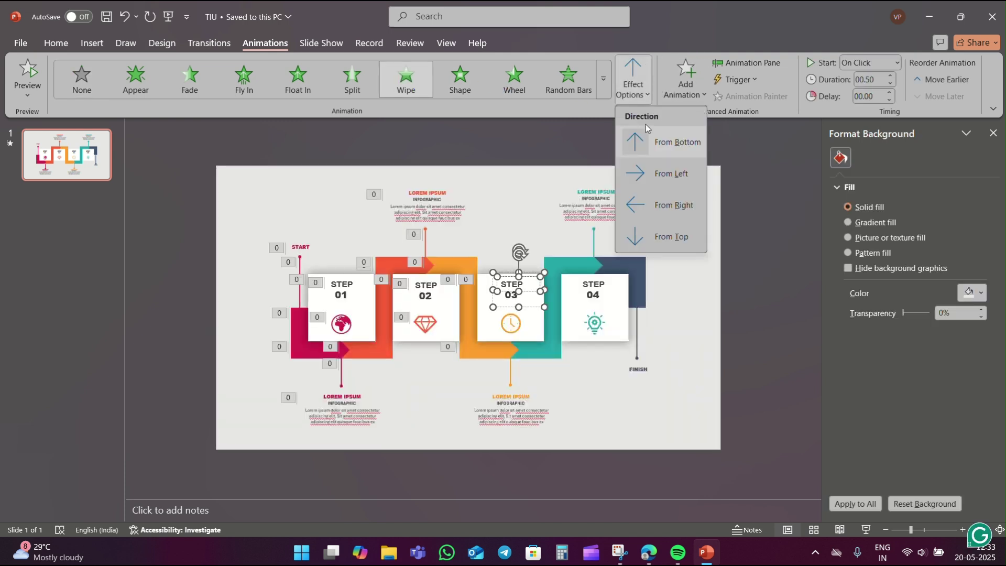
click(665, 237)
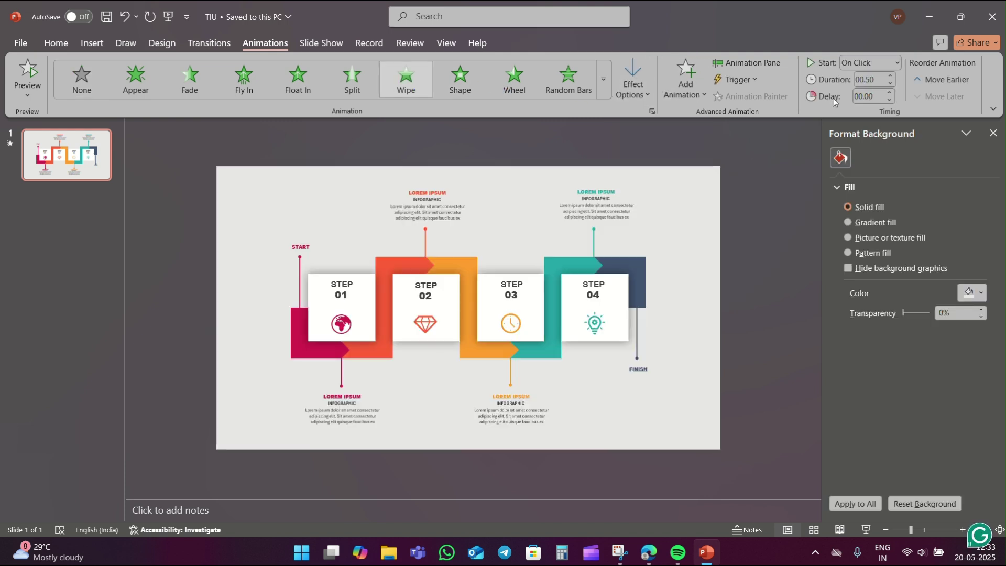
click(889, 78)
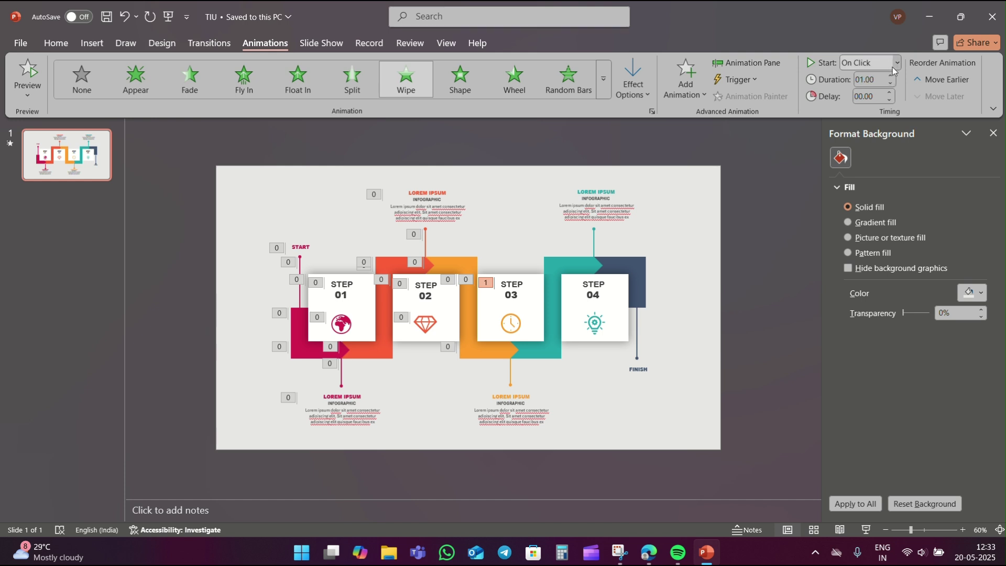
click(891, 62)
click(864, 107)
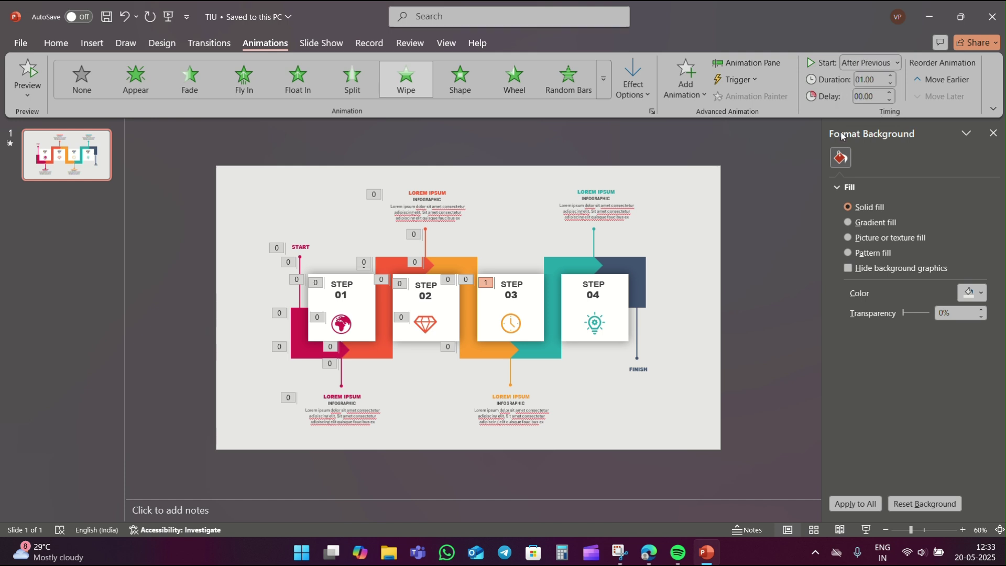
Step: Reselect the clock icon and set its zoom to start after the previous animation
click(517, 317)
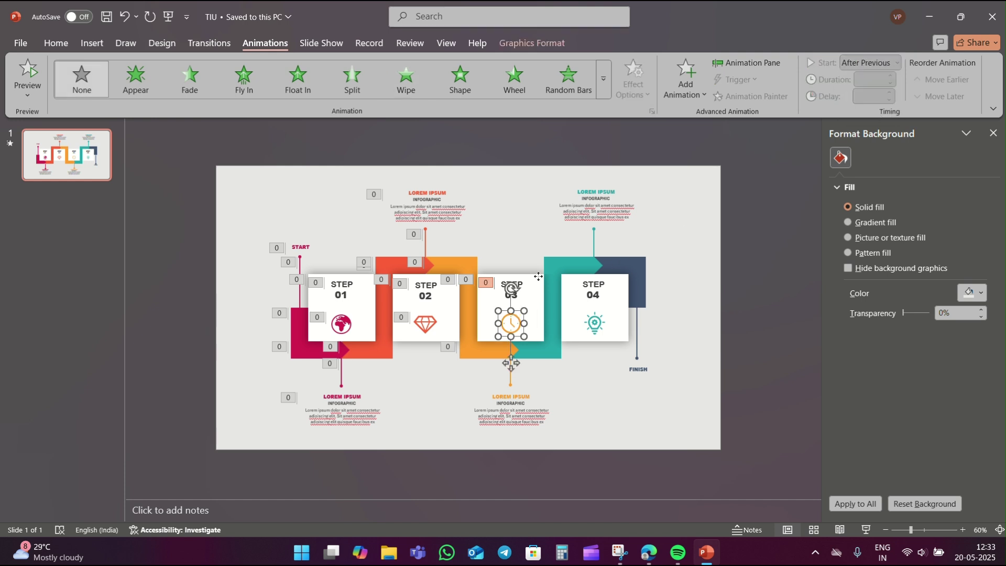
click(604, 79)
key(Escape)
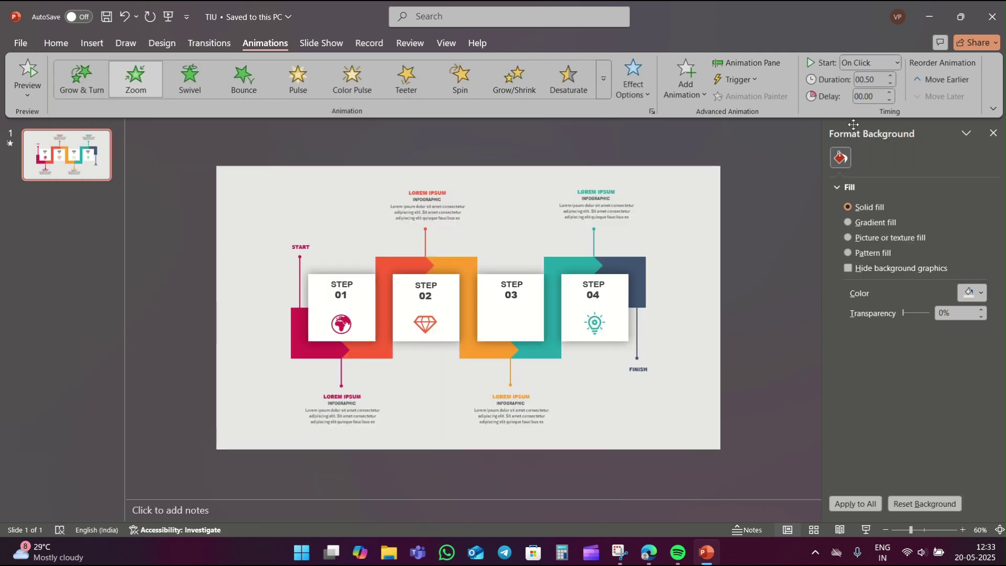
click(893, 63)
click(871, 112)
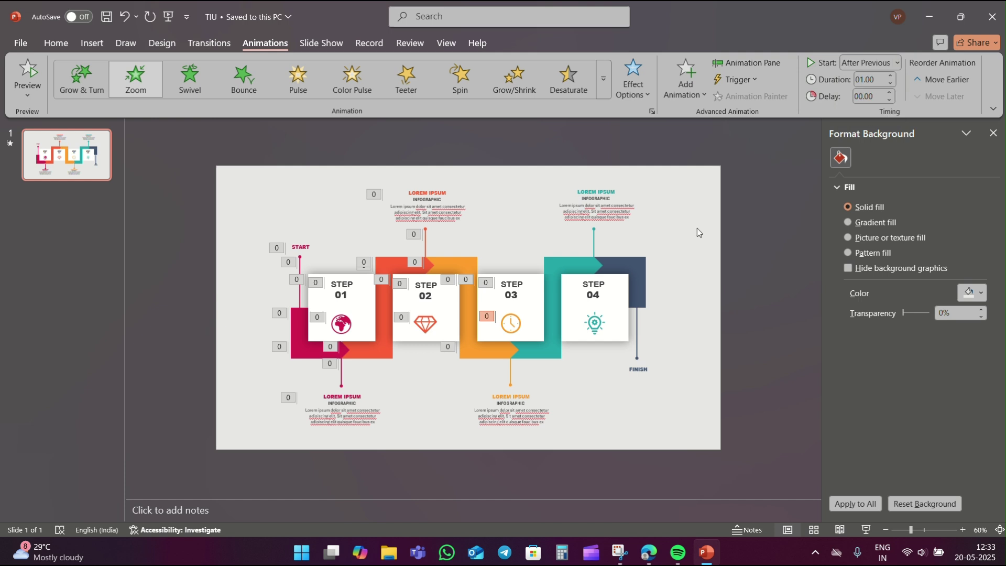
click(510, 375)
Step: Make the orange pointer line below STEP 03 wipe in from the top over 1 second, after previous
click(406, 79)
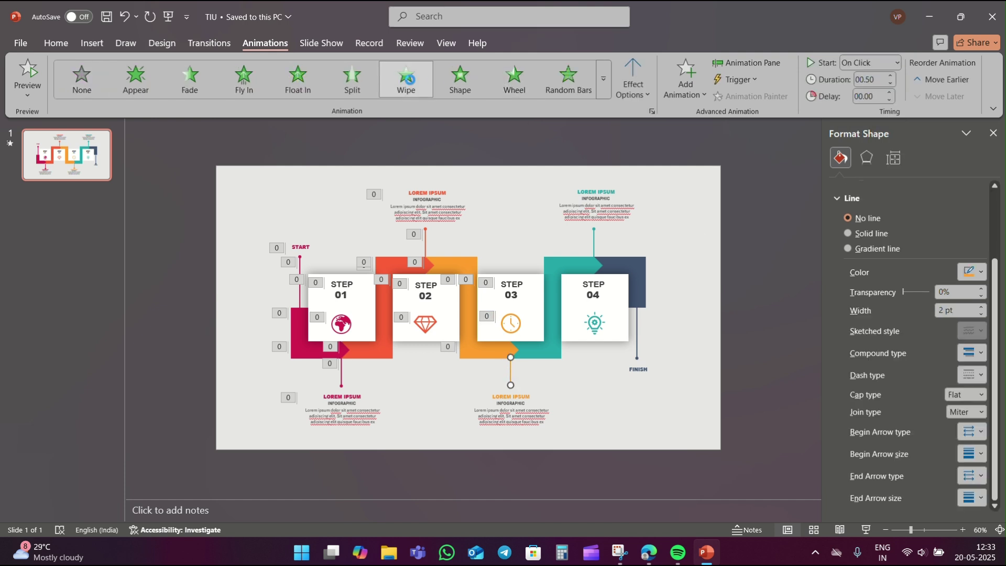
click(631, 89)
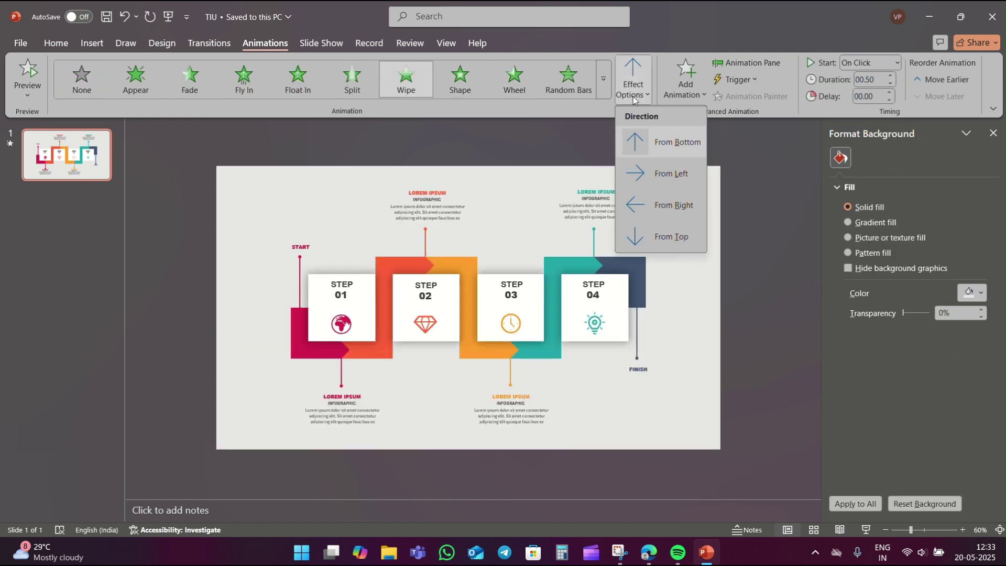
click(649, 232)
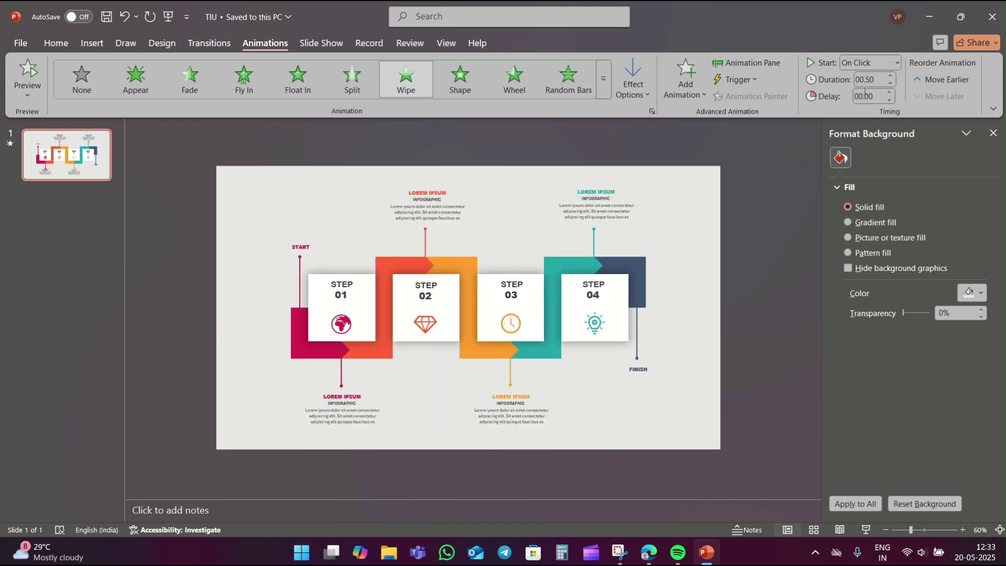
click(891, 77)
click(891, 76)
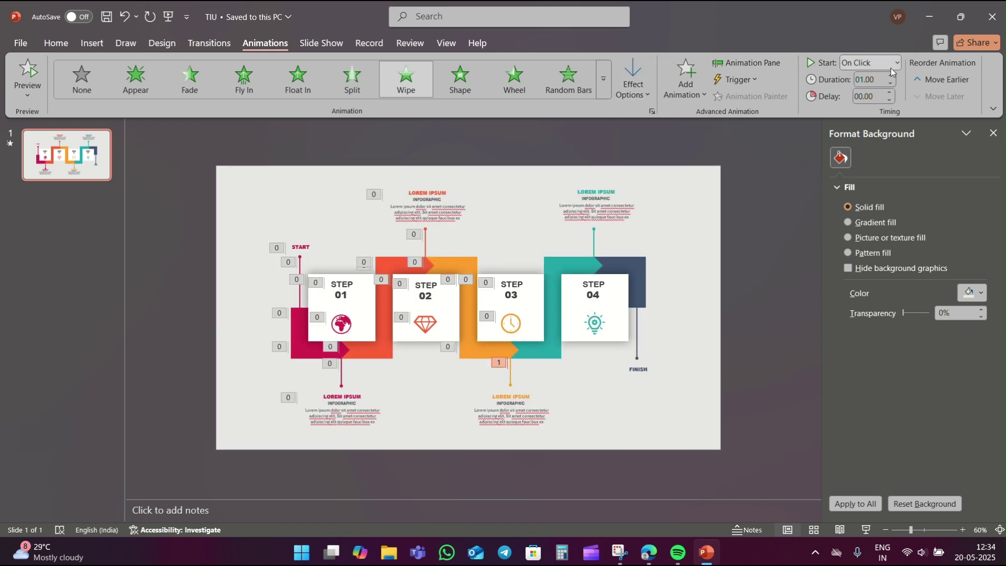
click(891, 67)
click(864, 110)
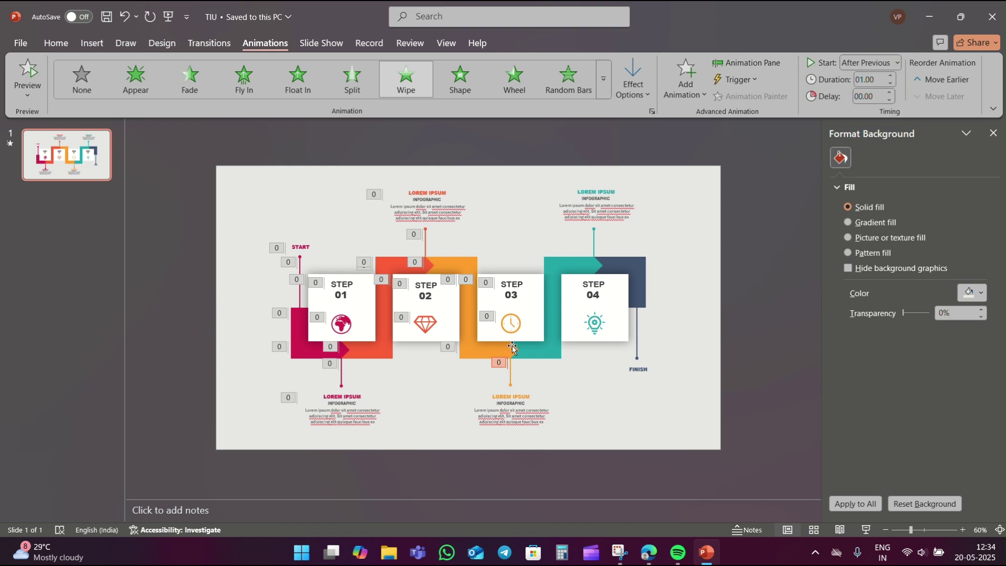
Step: Give the Lorem Ipsum text below STEP 03 a Wipe from Top, 1 second, after previous
click(517, 396)
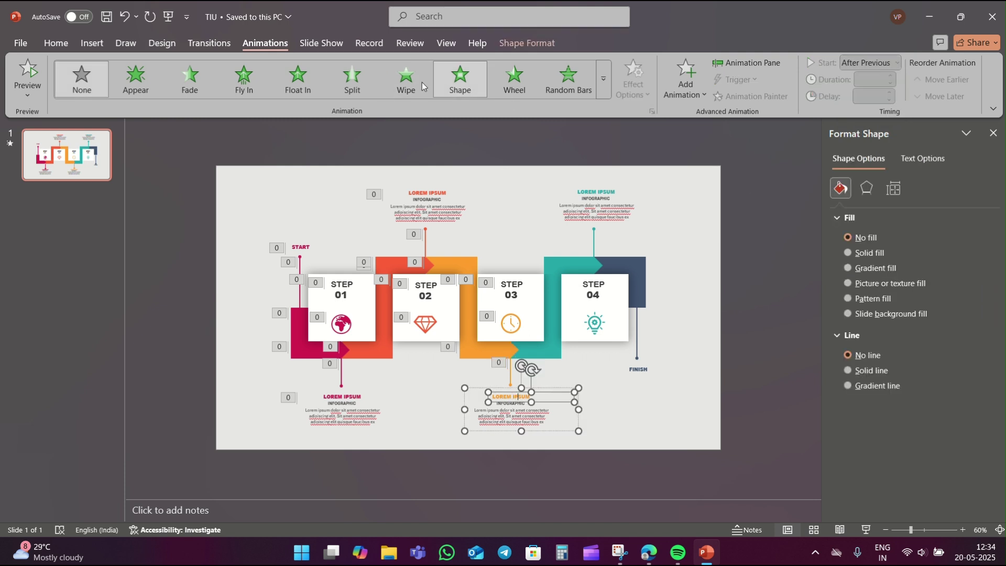
click(406, 78)
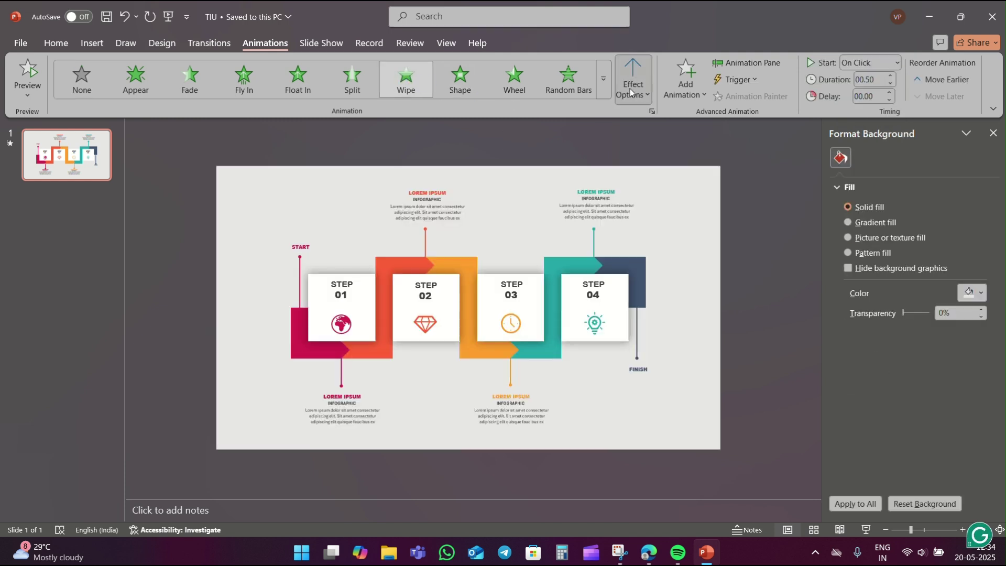
click(631, 88)
click(640, 236)
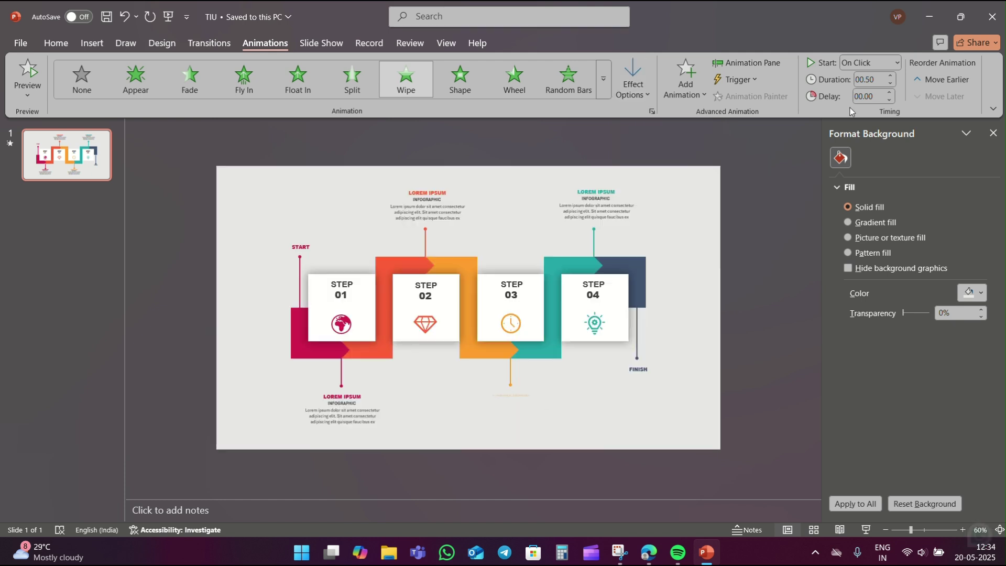
click(890, 76)
click(880, 62)
click(882, 104)
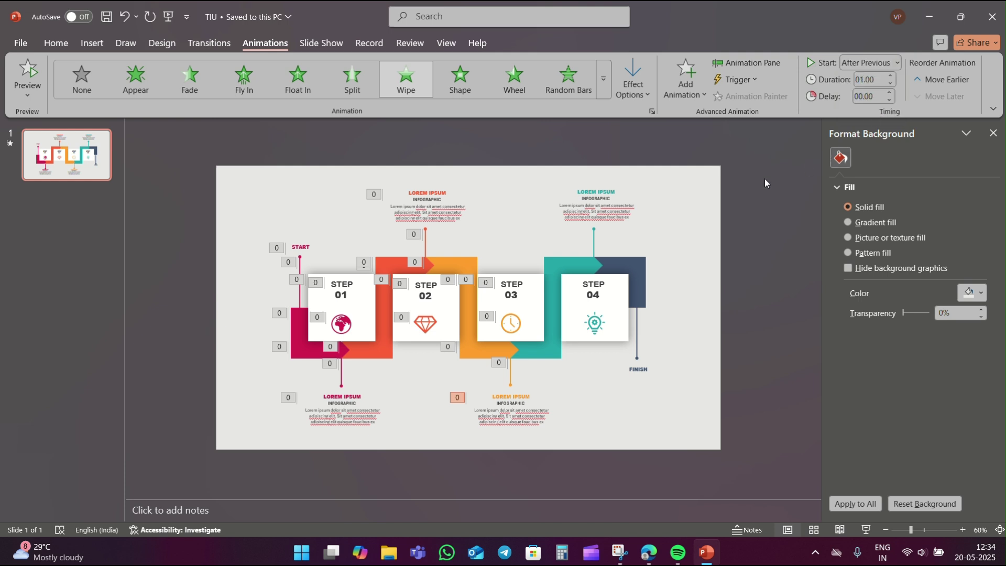
click(534, 350)
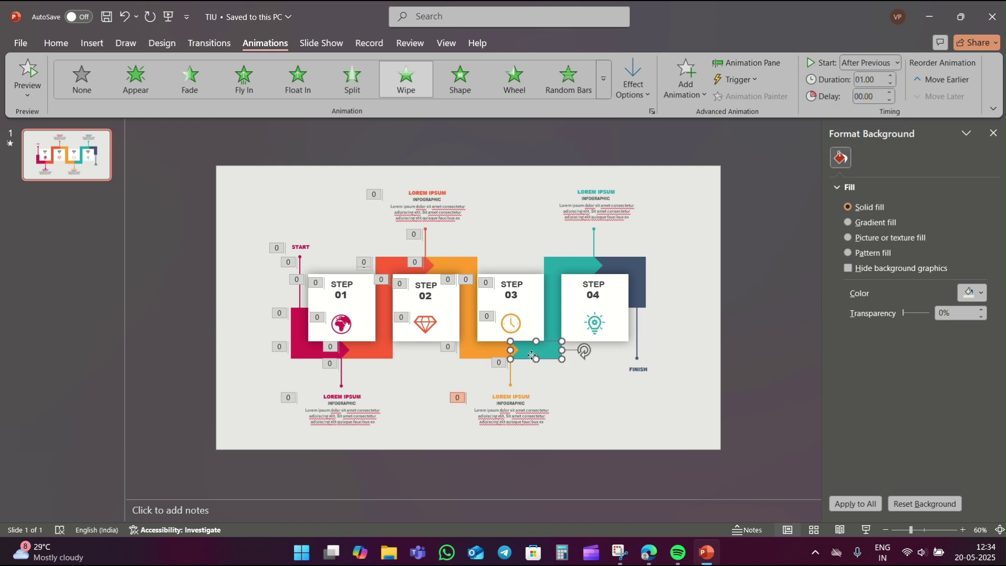
Step: Make the first two teal connector pieces wipe in after previous, the first one from the left
click(416, 74)
click(640, 90)
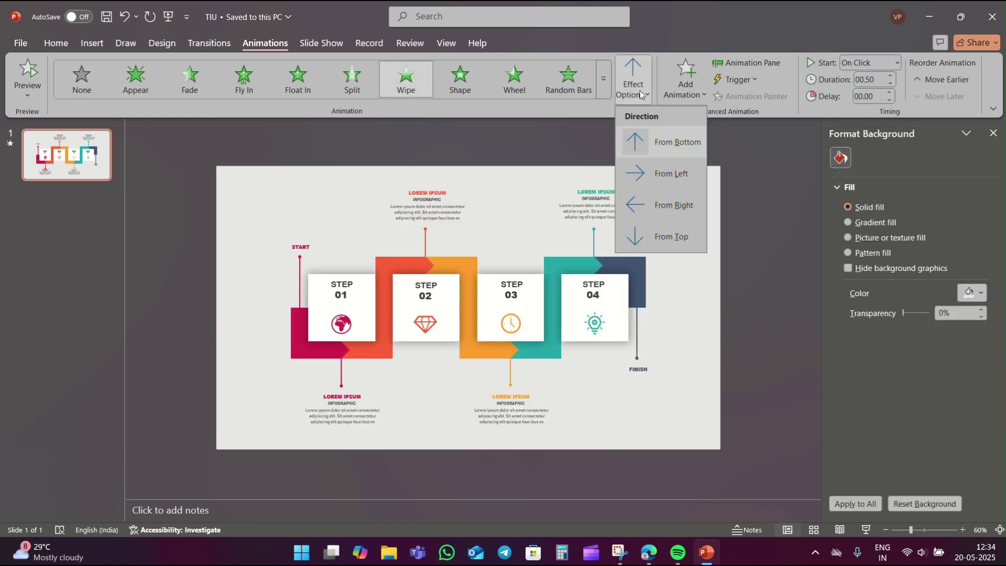
click(637, 169)
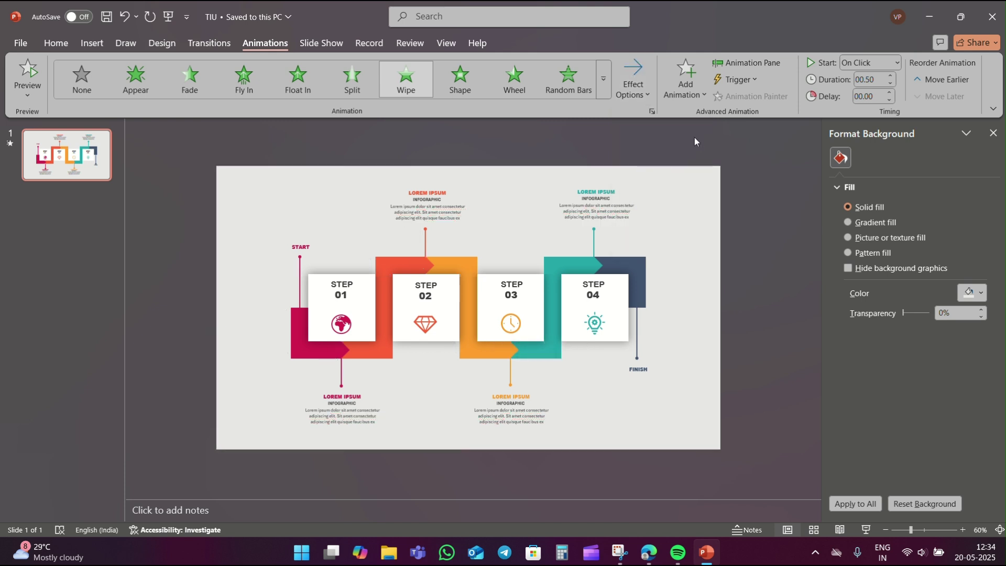
click(888, 66)
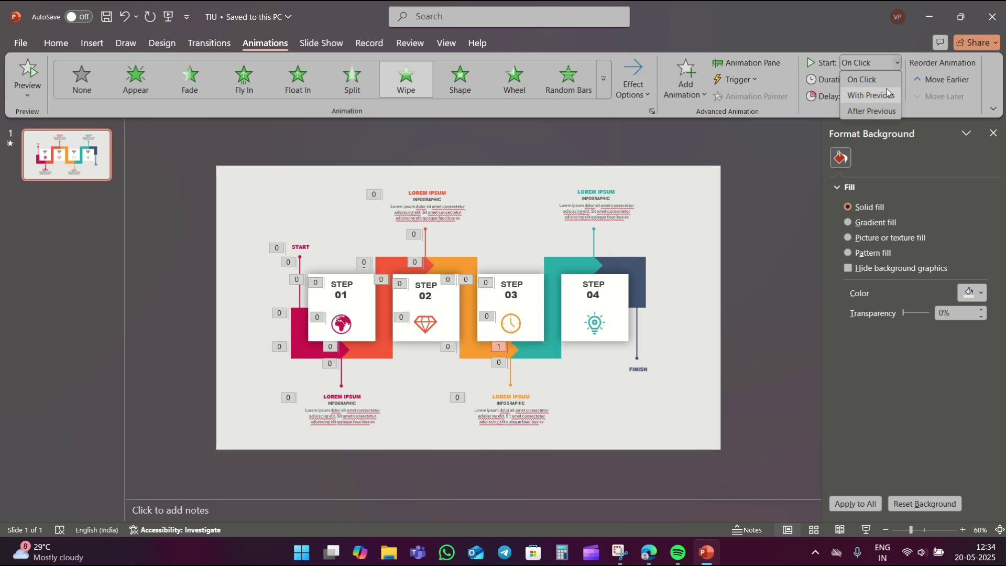
click(879, 110)
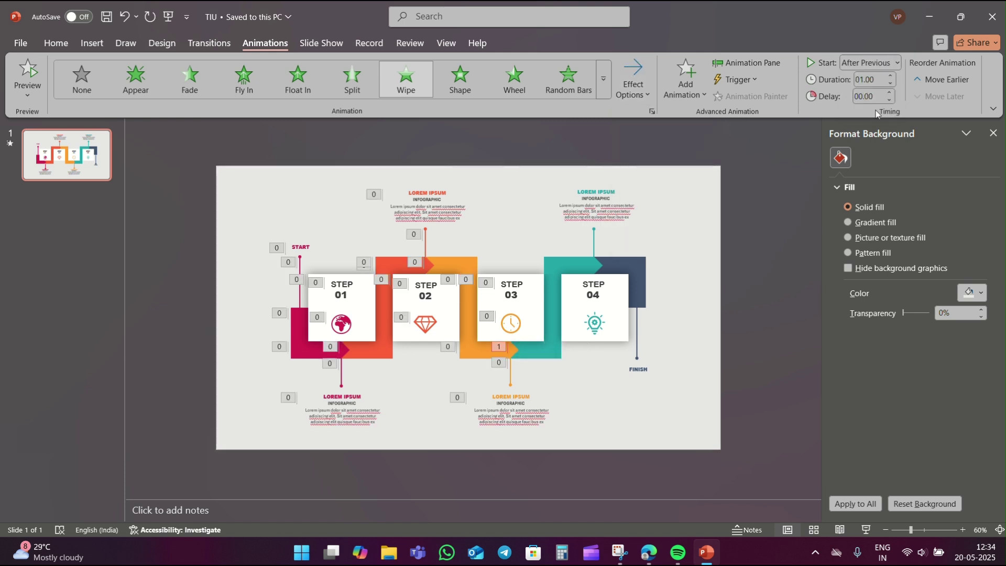
click(556, 305)
click(406, 78)
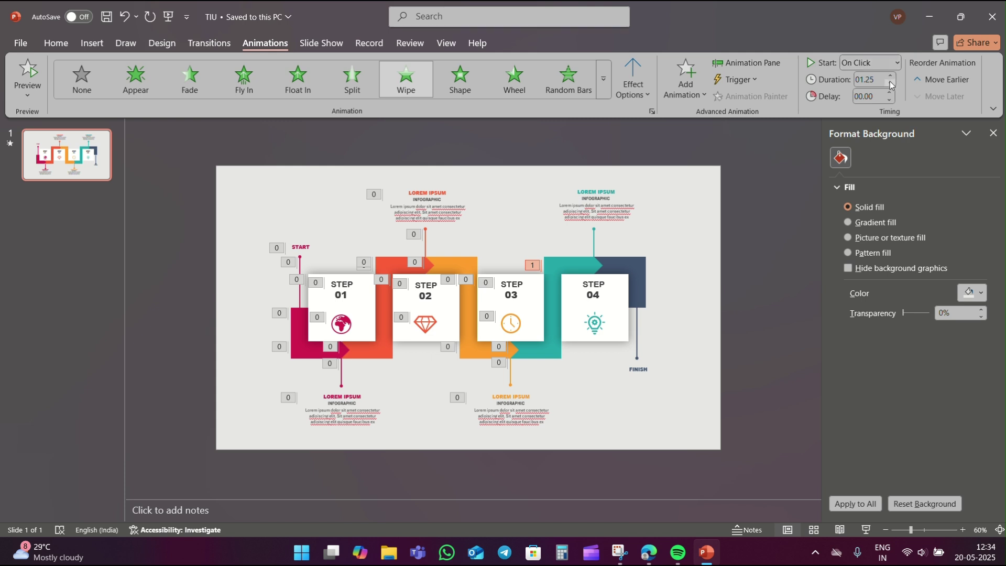
click(896, 62)
click(874, 108)
Step: Make the upper teal connector piece wipe in from the left over 1 second, after previous
click(561, 265)
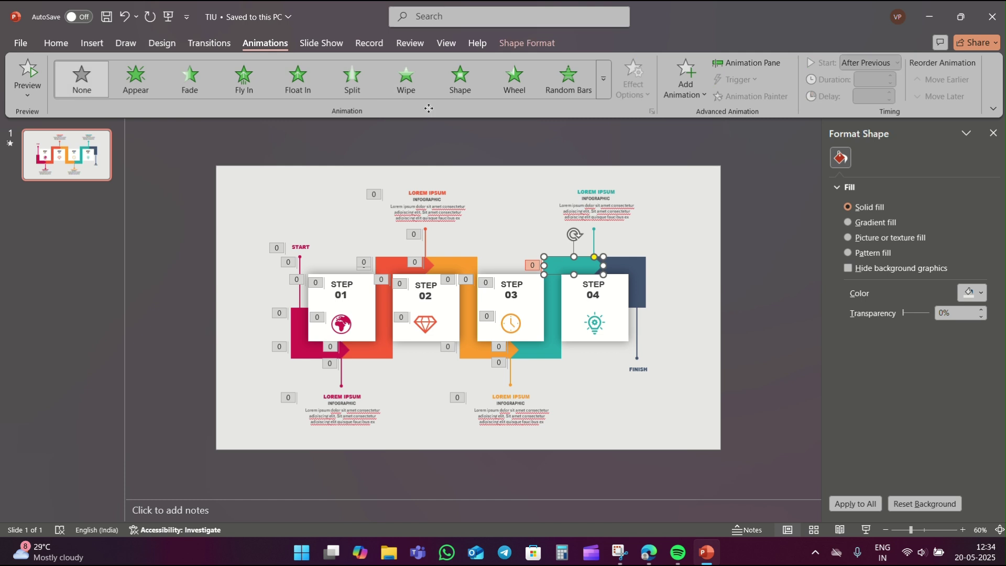
click(410, 95)
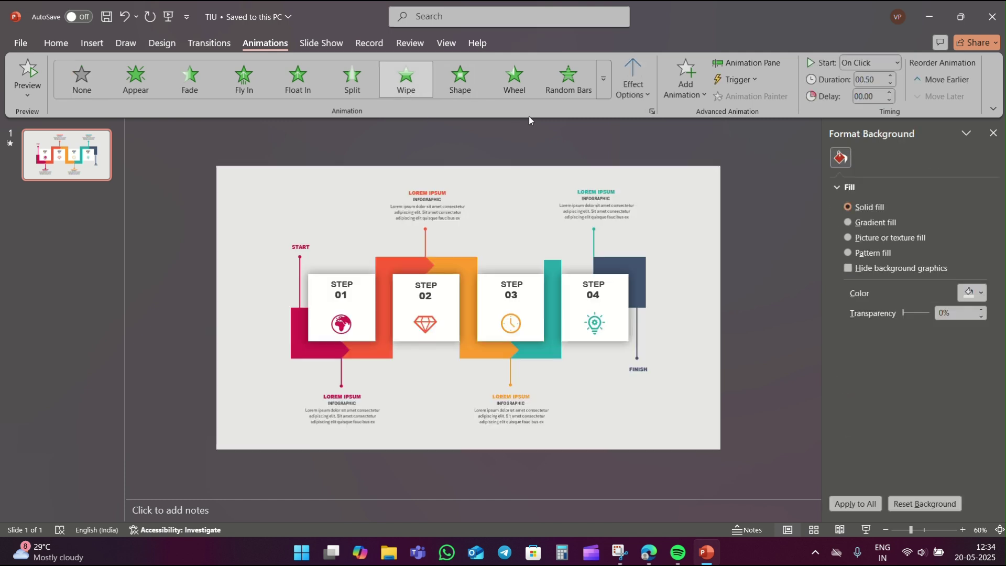
click(640, 97)
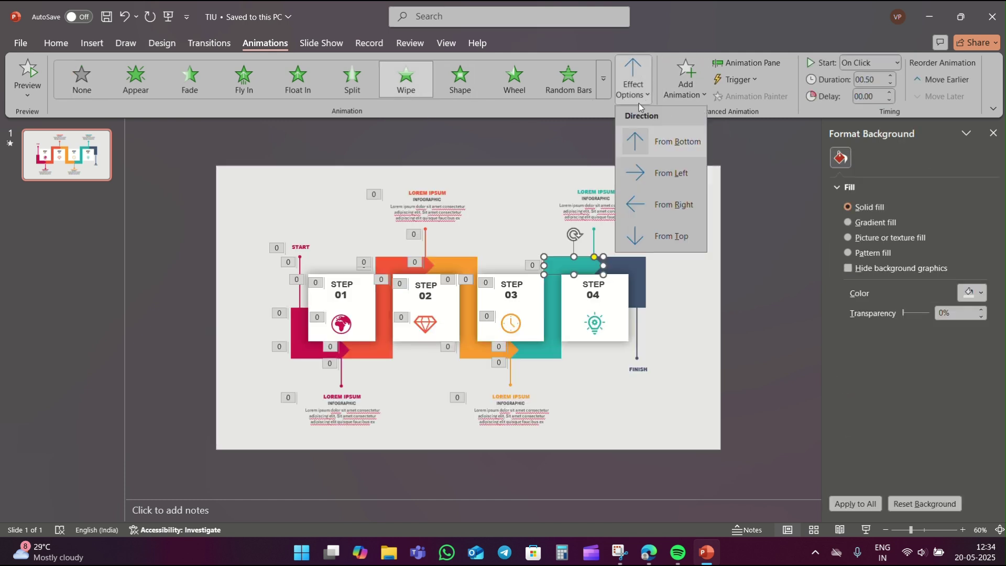
click(640, 168)
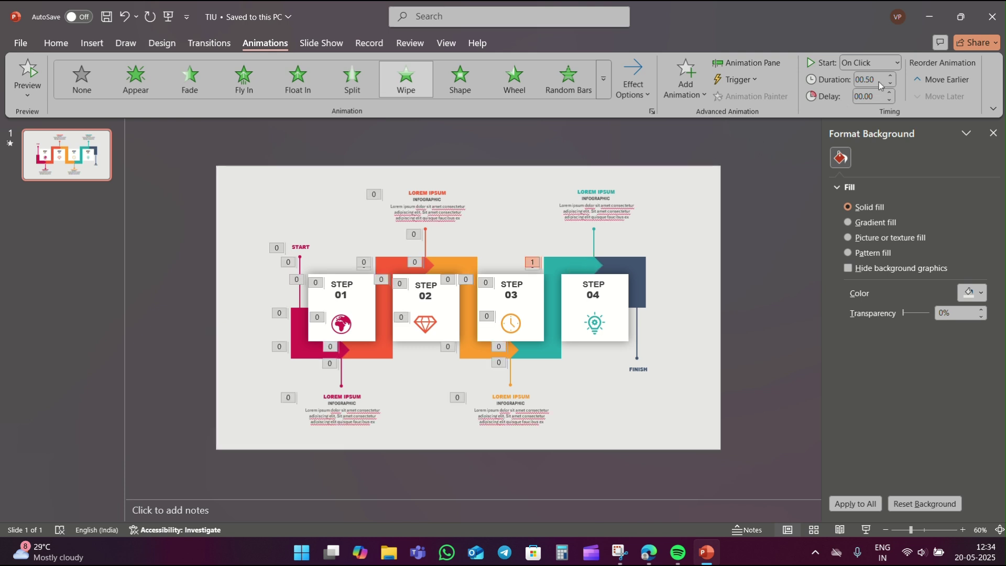
click(891, 76)
click(896, 62)
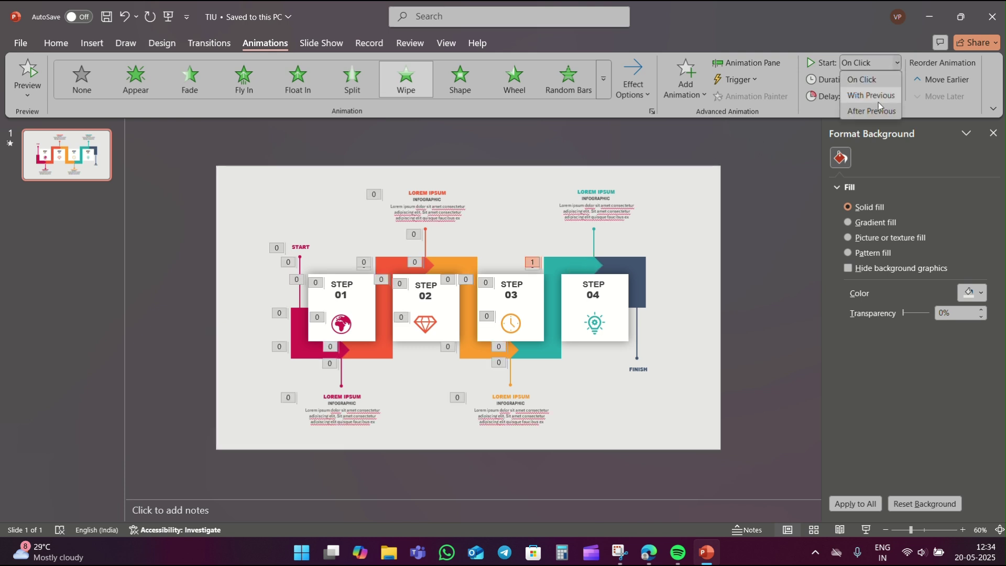
click(875, 108)
Step: Give the STEP 04 box a 1-second Zoom entrance starting after previous
click(613, 314)
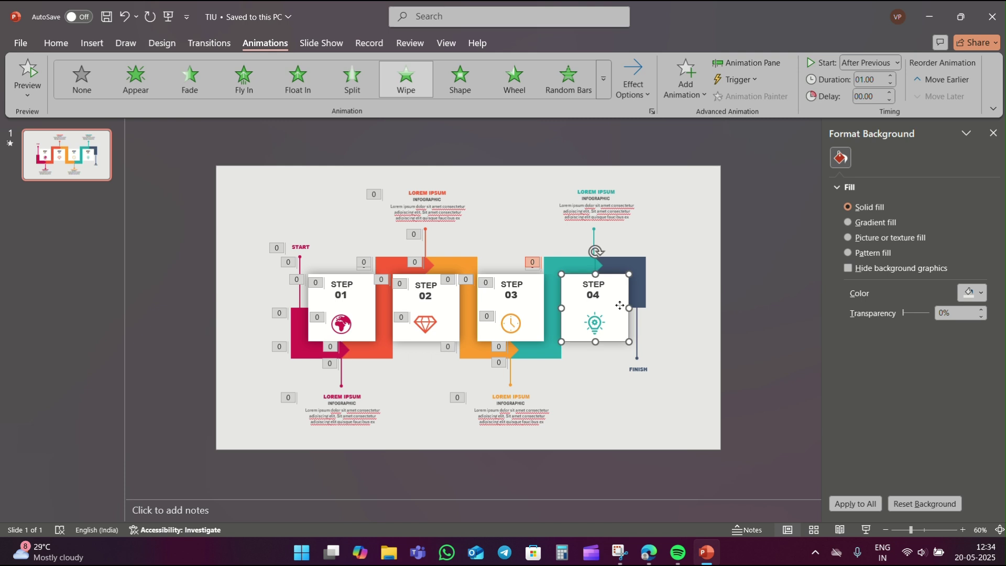
click(609, 94)
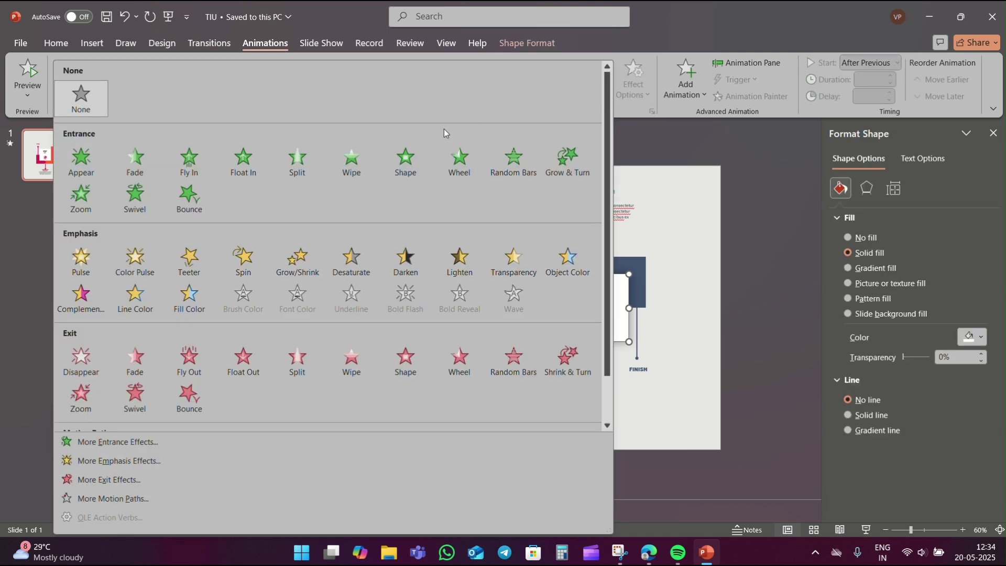
click(70, 198)
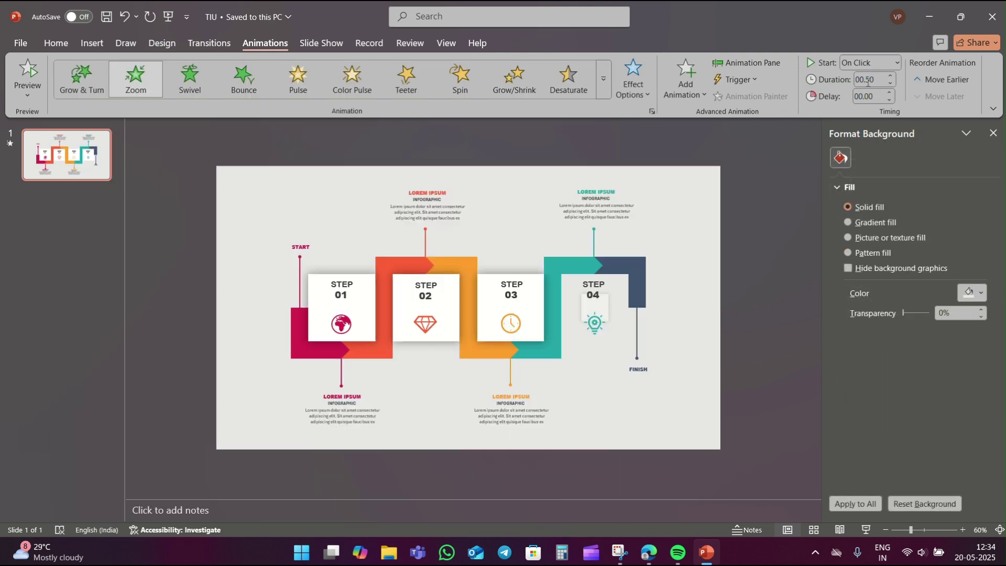
click(891, 76)
click(892, 74)
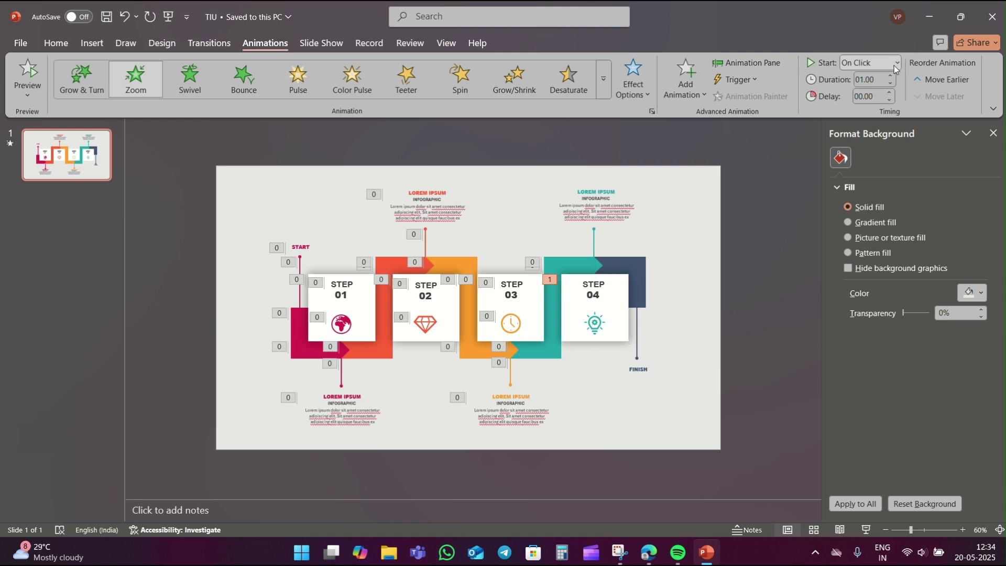
click(894, 64)
click(878, 109)
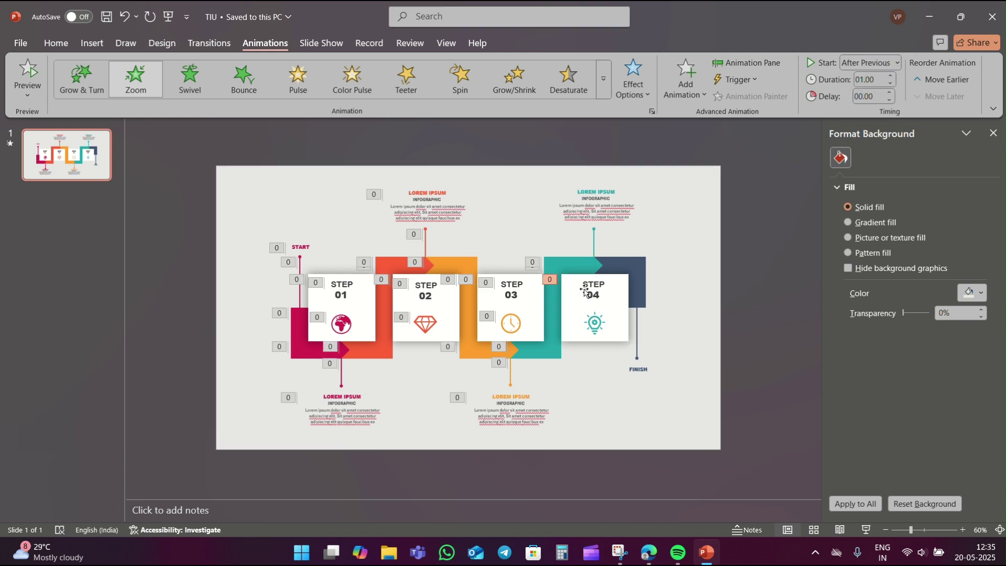
Step: Make the STEP 04 text wipe in from the top, after previous
click(595, 281)
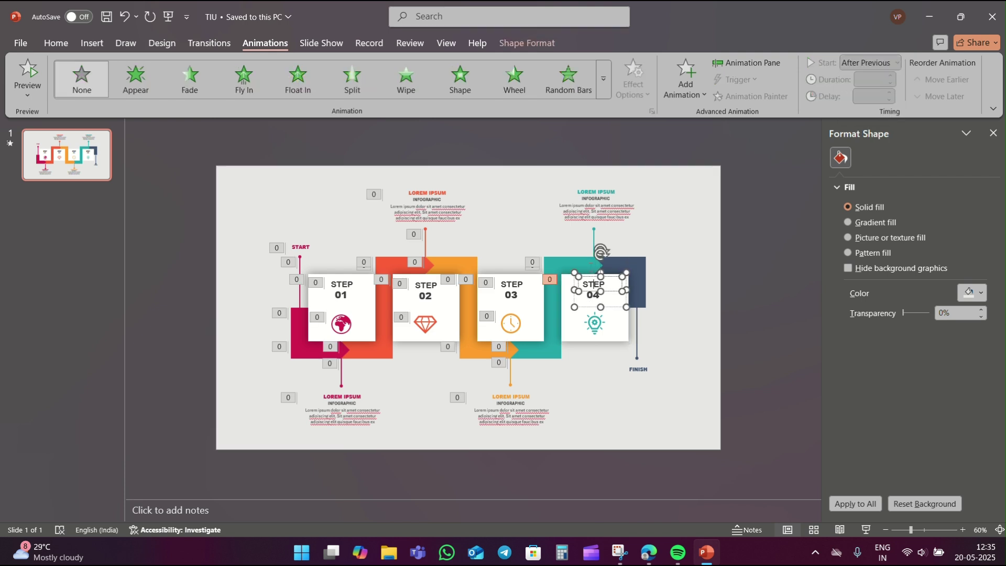
click(413, 95)
click(626, 96)
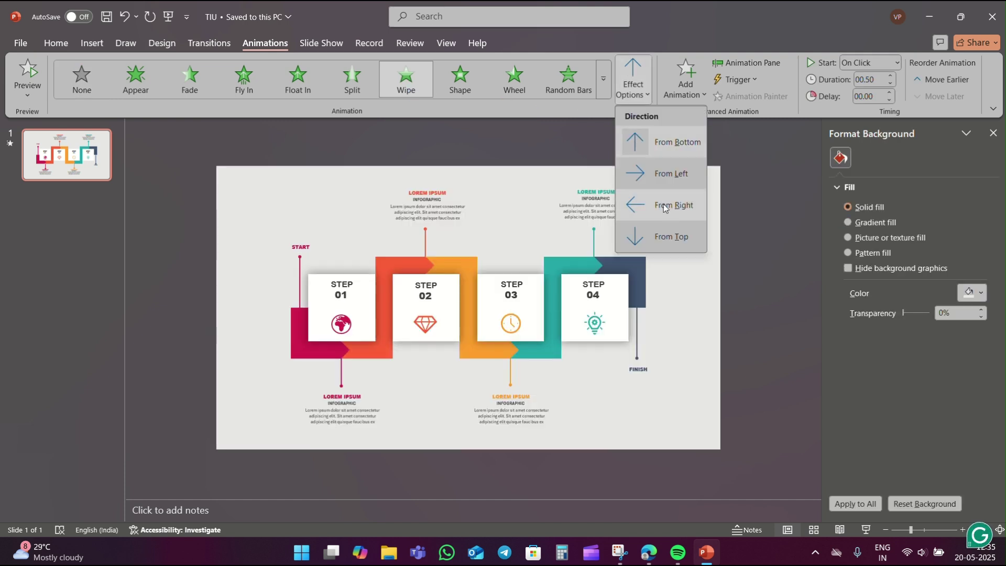
click(666, 236)
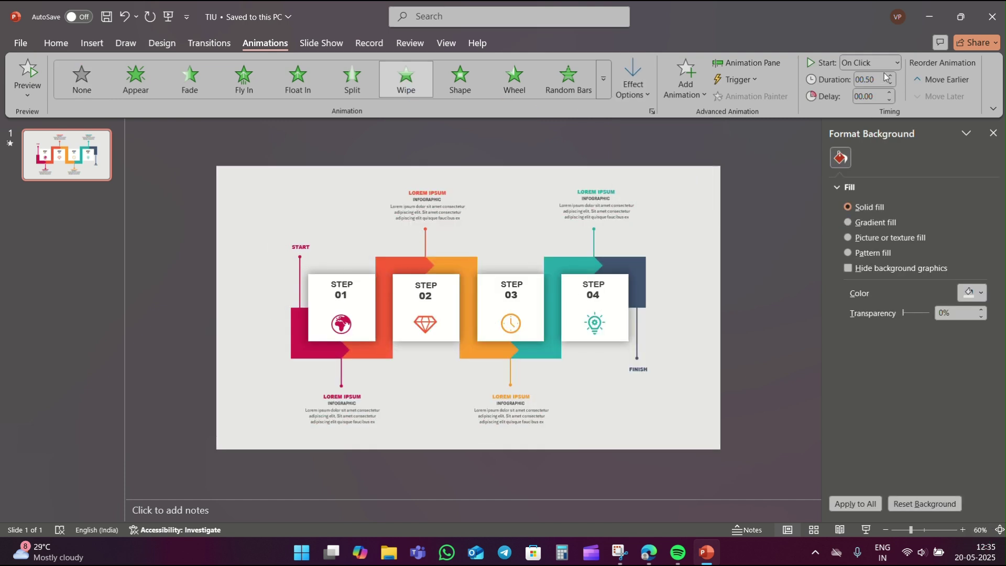
click(897, 63)
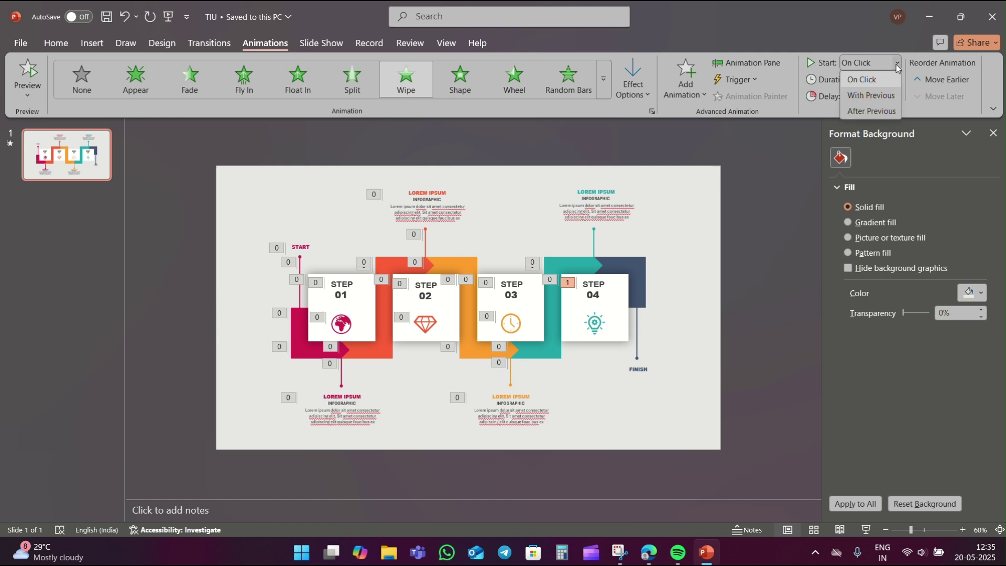
click(872, 111)
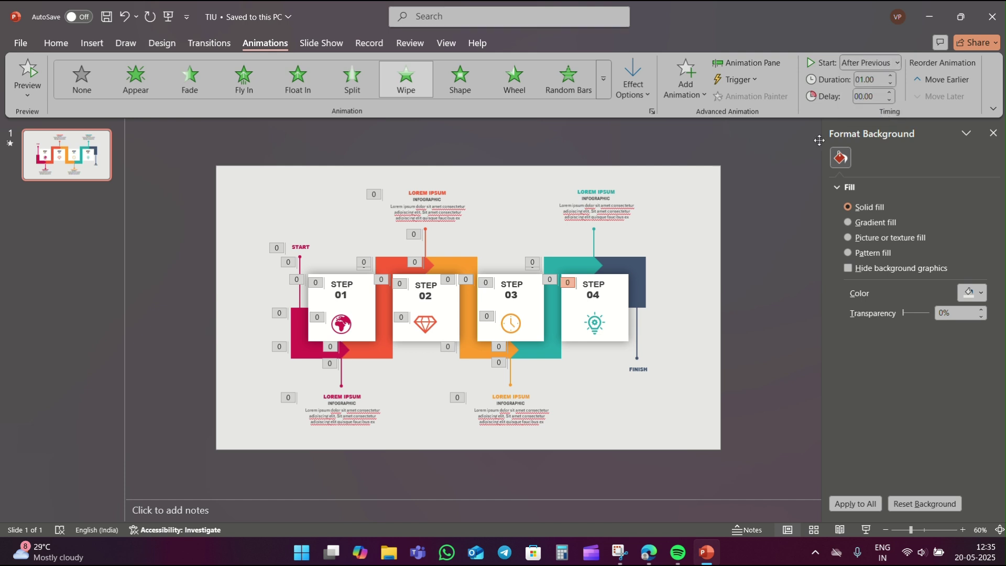
Step: Give the STEP 04 lightbulb icon a Zoom entrance starting after previous
click(594, 322)
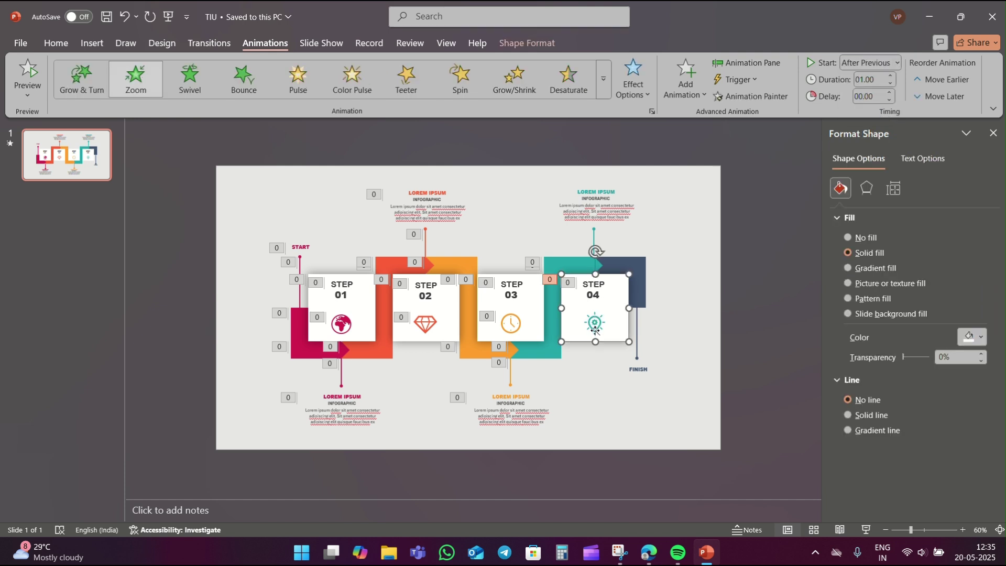
click(595, 327)
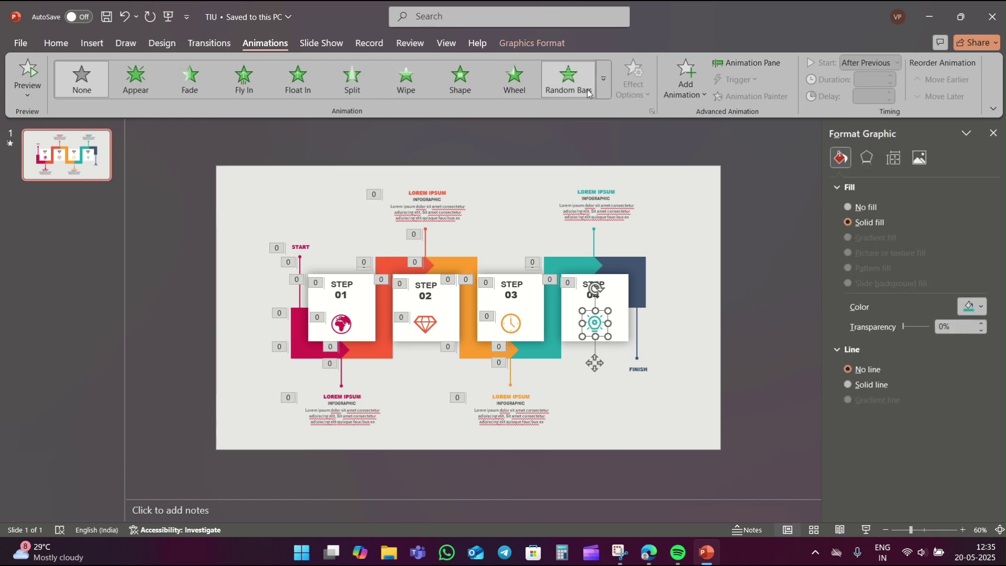
click(602, 92)
click(81, 199)
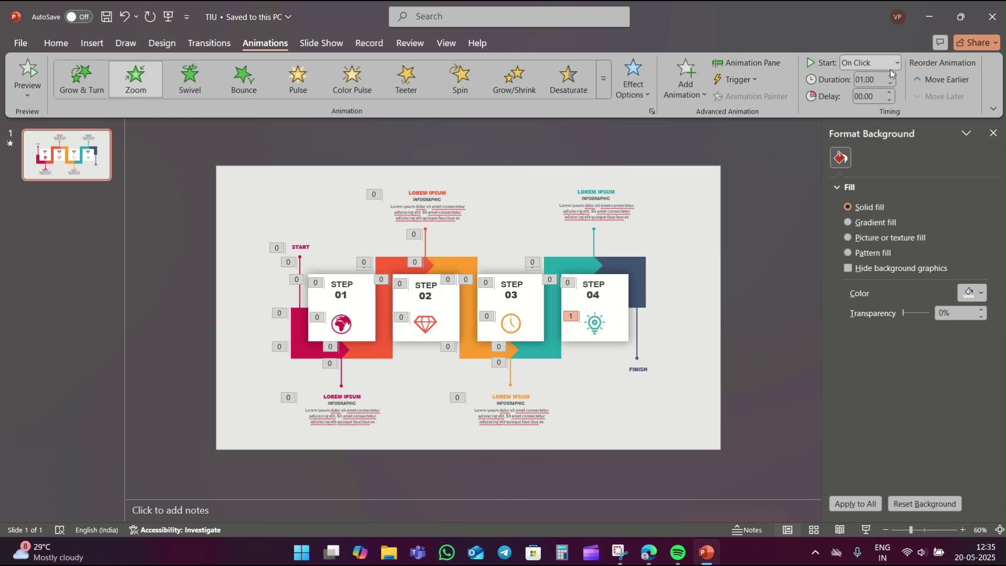
click(891, 65)
click(875, 109)
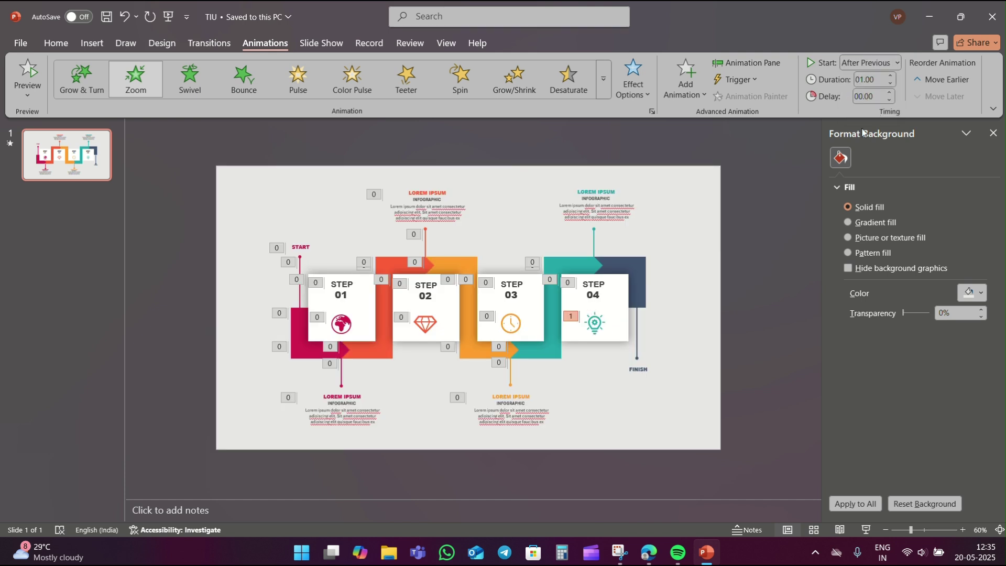
click(594, 243)
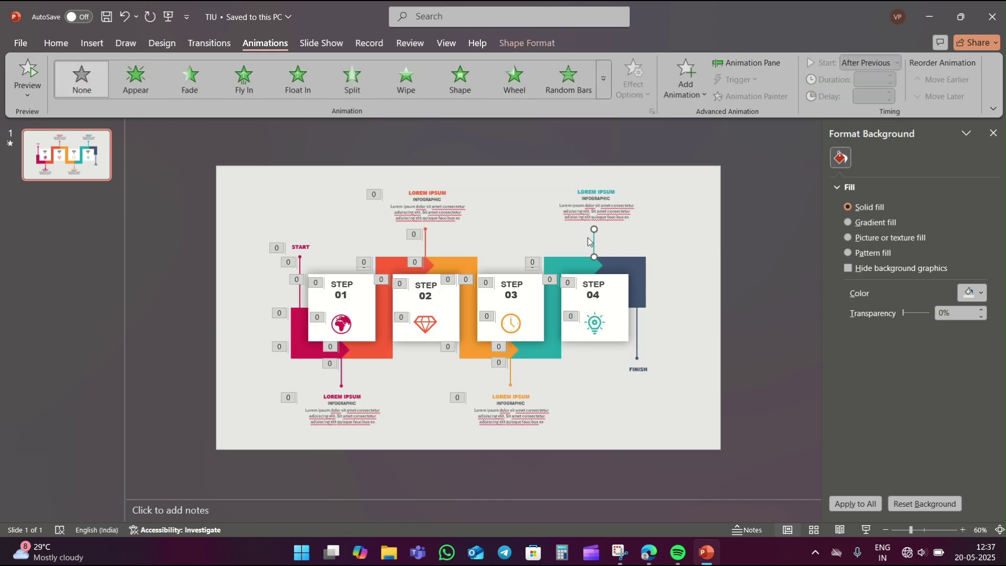
Step: Make the teal pointer line above step 4 and the top-right Lorem ipsum text wipe in after previous
click(400, 89)
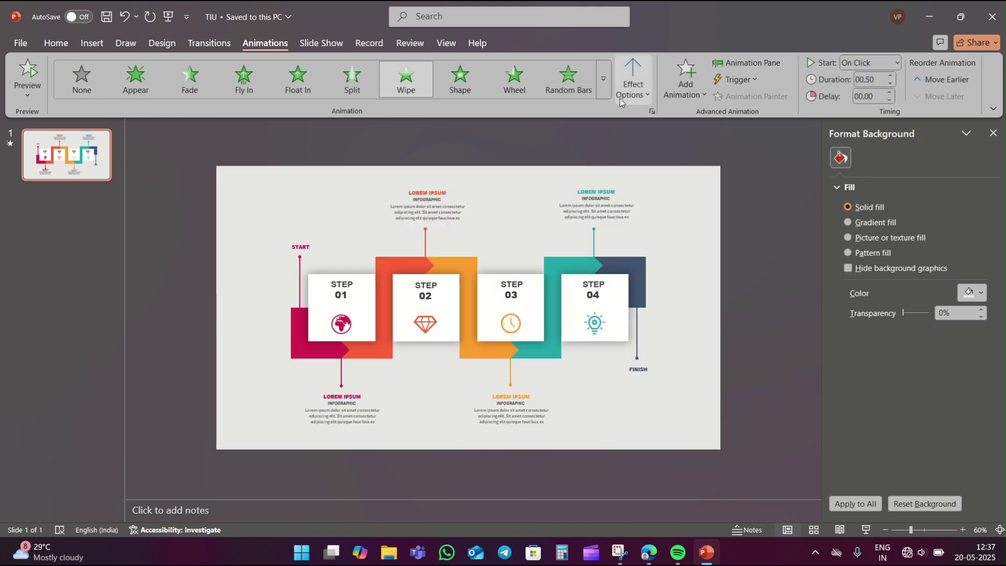
click(890, 66)
click(874, 109)
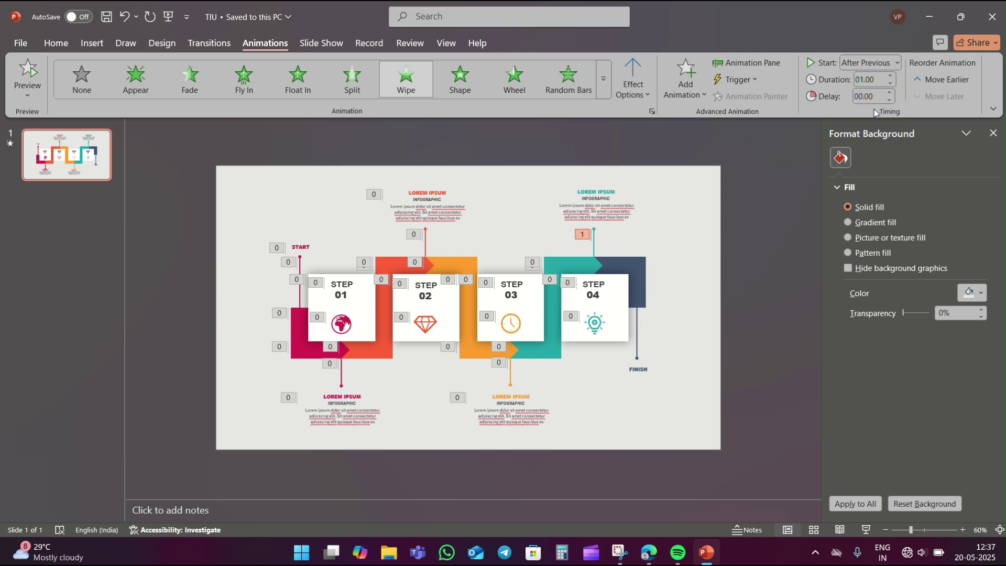
click(591, 212)
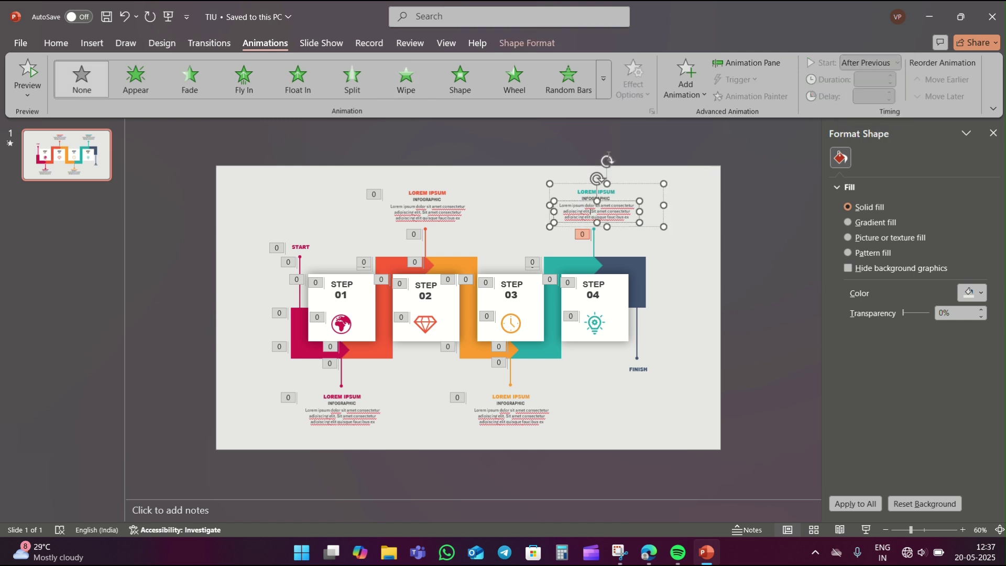
click(411, 91)
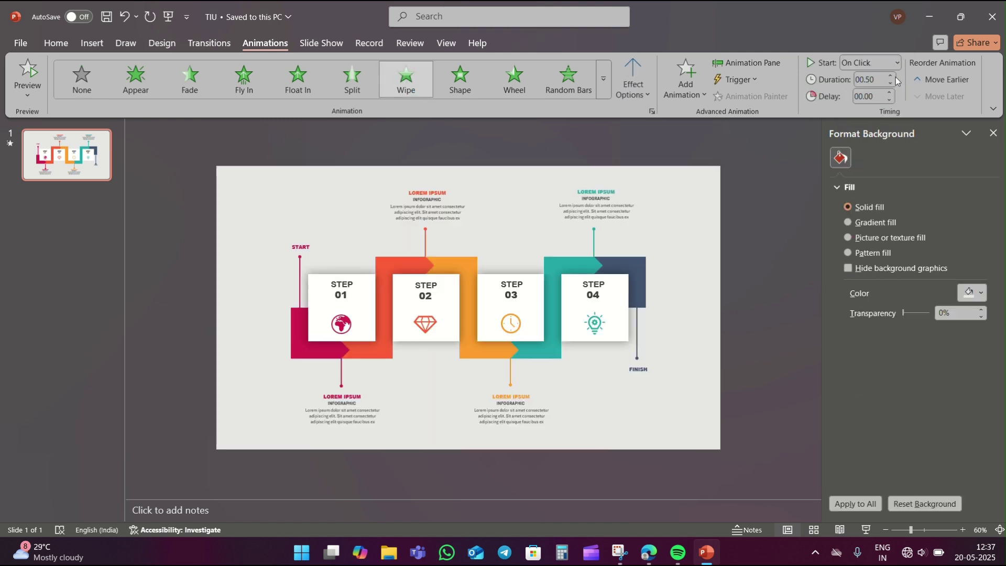
click(887, 64)
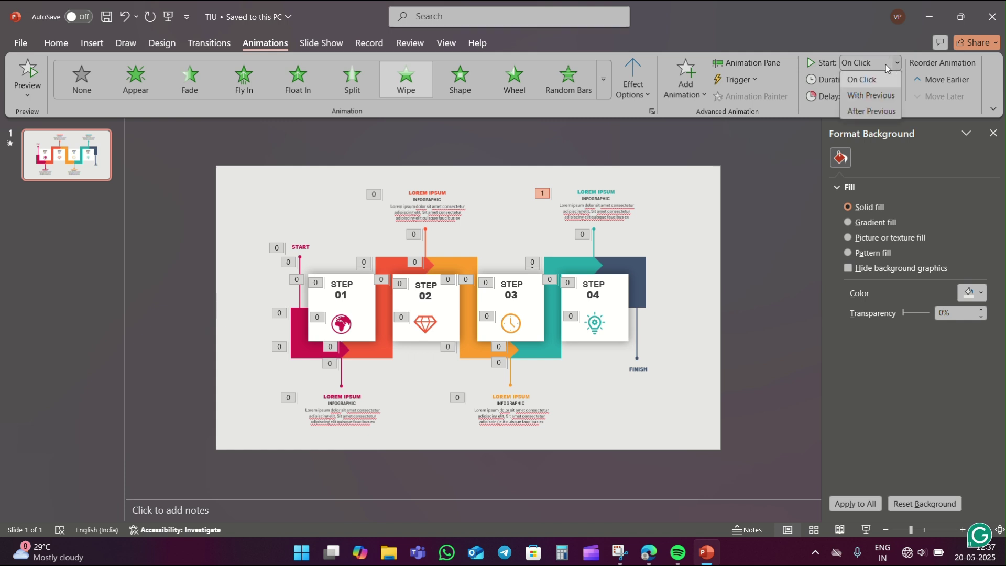
click(871, 111)
Step: Make the dark-blue arrow beside step 4 wipe in from the left, after previous
click(613, 253)
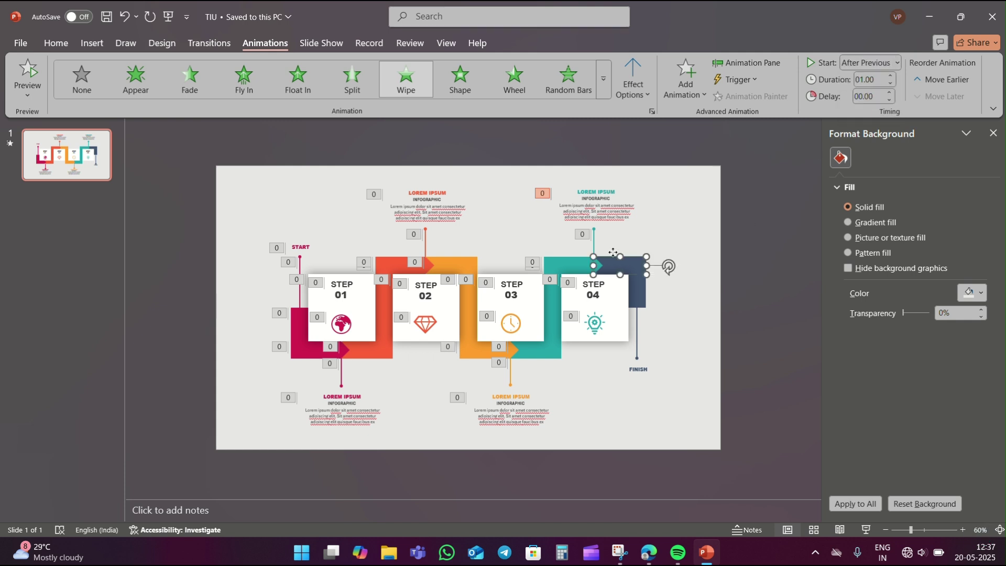
click(406, 79)
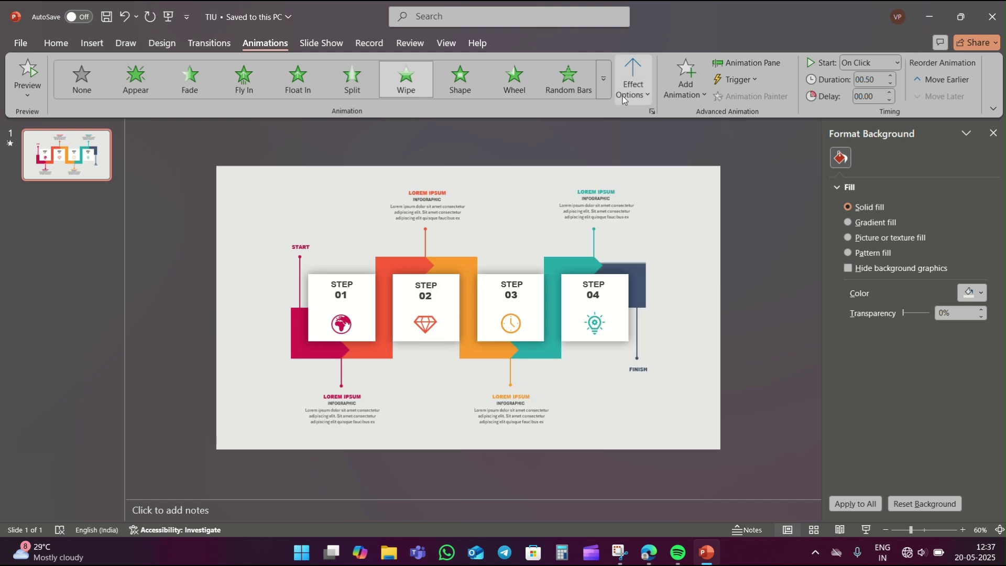
click(622, 96)
click(642, 171)
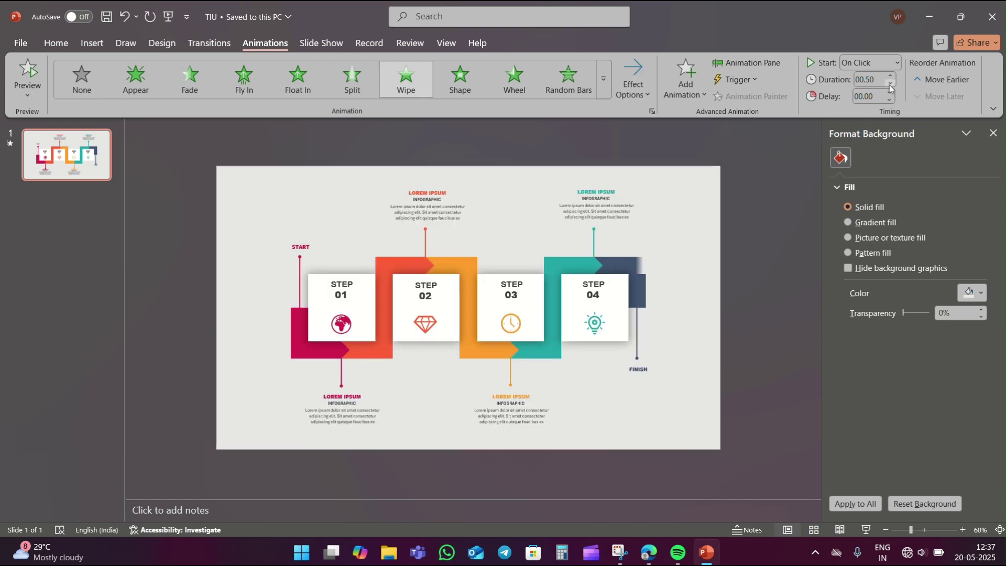
click(889, 63)
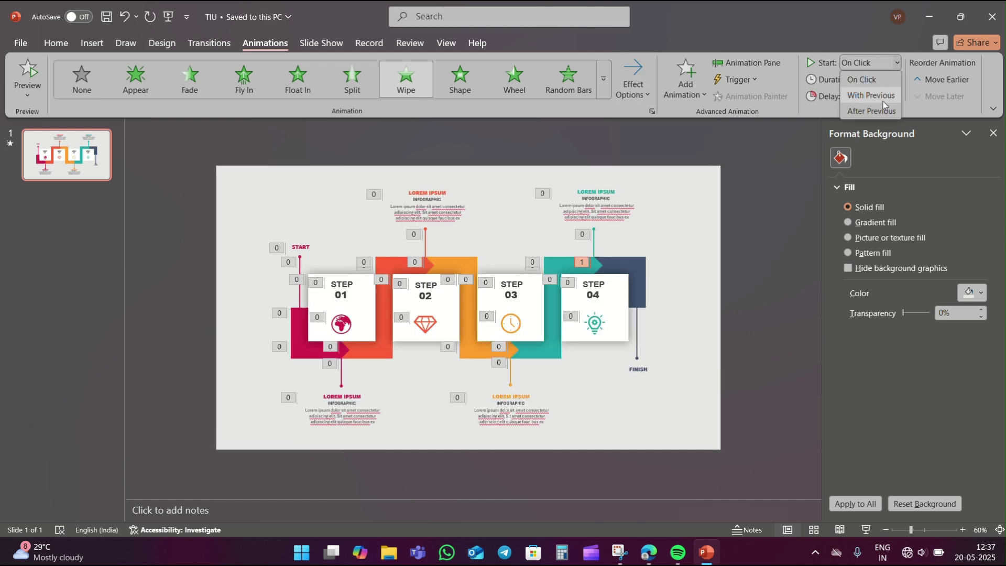
click(879, 109)
Step: Make the small dark-blue rectangle at right wipe in from the top, after previous
click(636, 292)
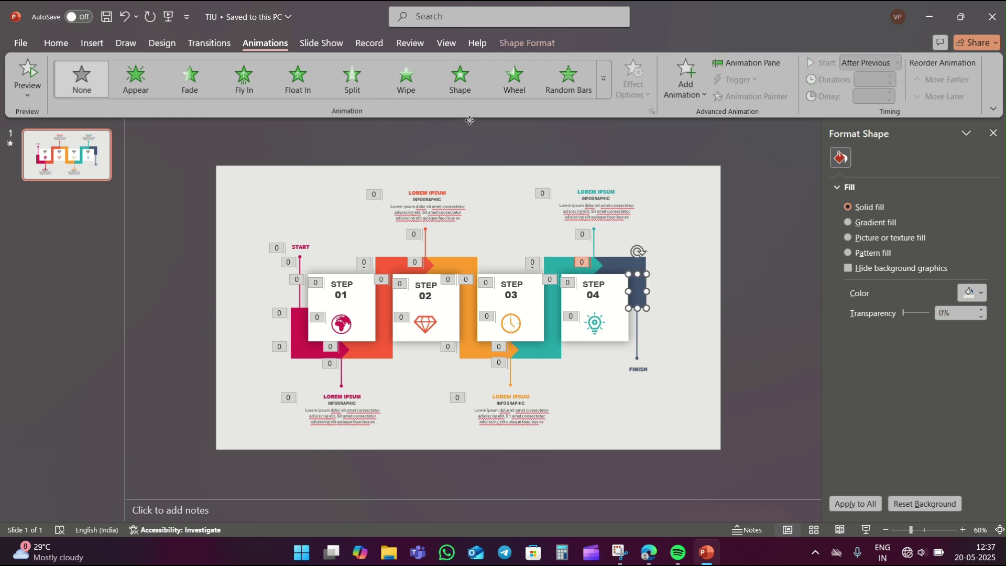
click(405, 81)
click(639, 96)
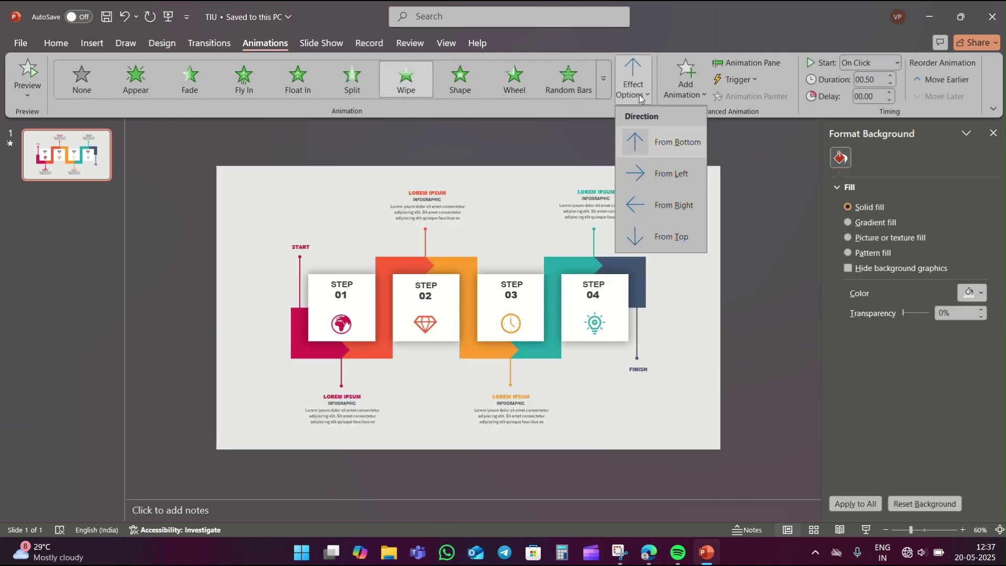
click(647, 235)
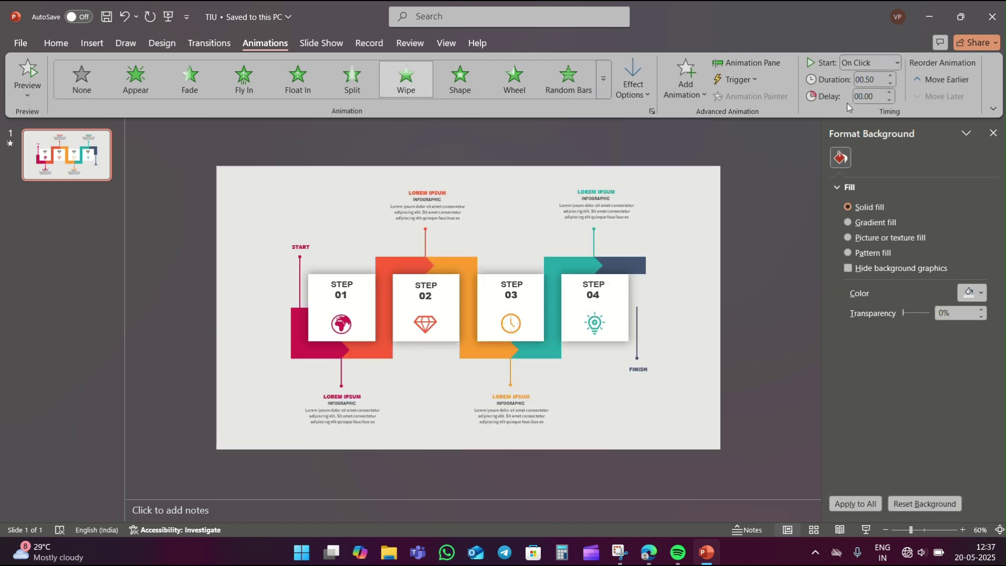
click(890, 76)
click(890, 76)
click(896, 63)
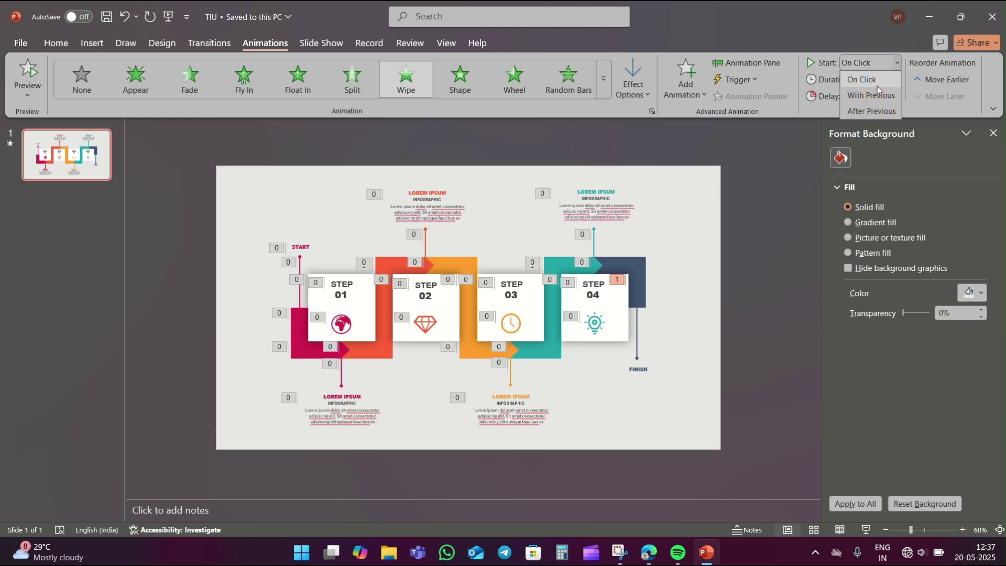
click(870, 112)
Step: Make the FINISH pointer line wipe in from the top, after previous
click(637, 322)
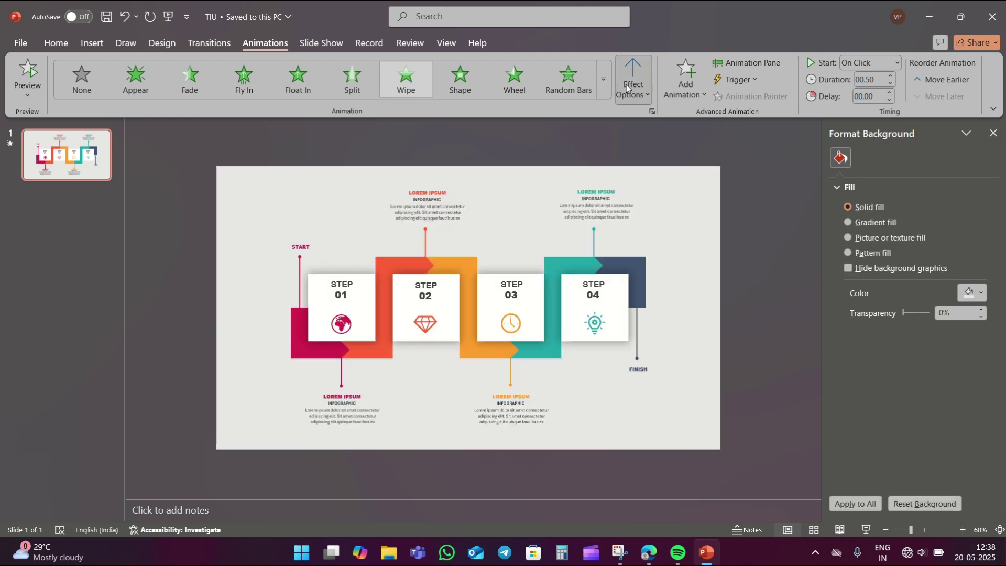
click(627, 88)
click(647, 234)
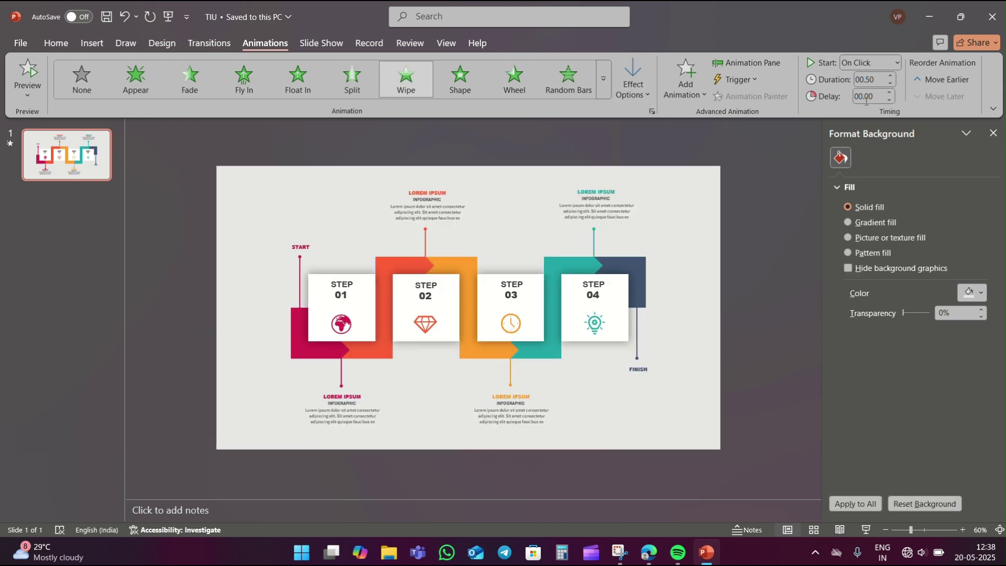
click(891, 65)
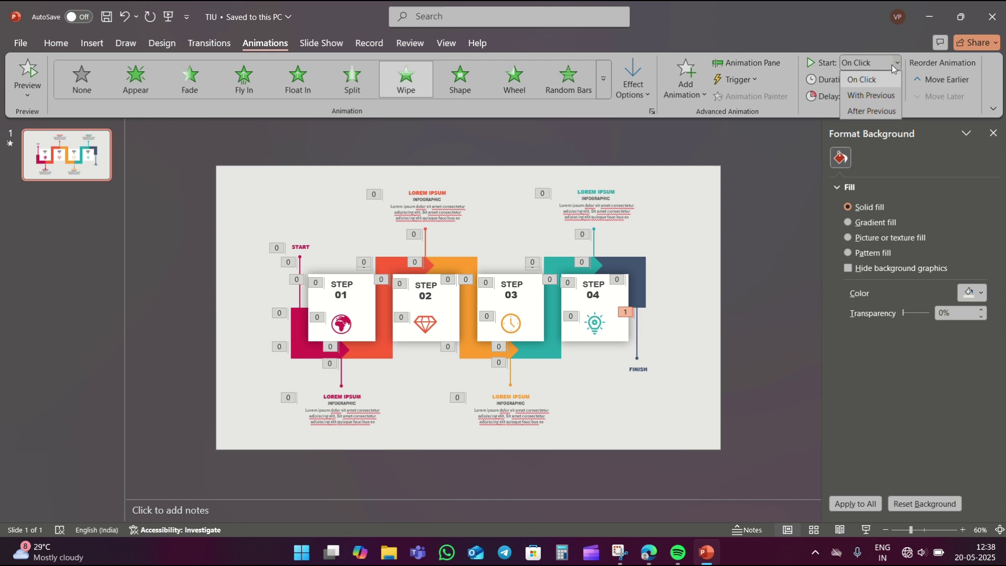
click(885, 112)
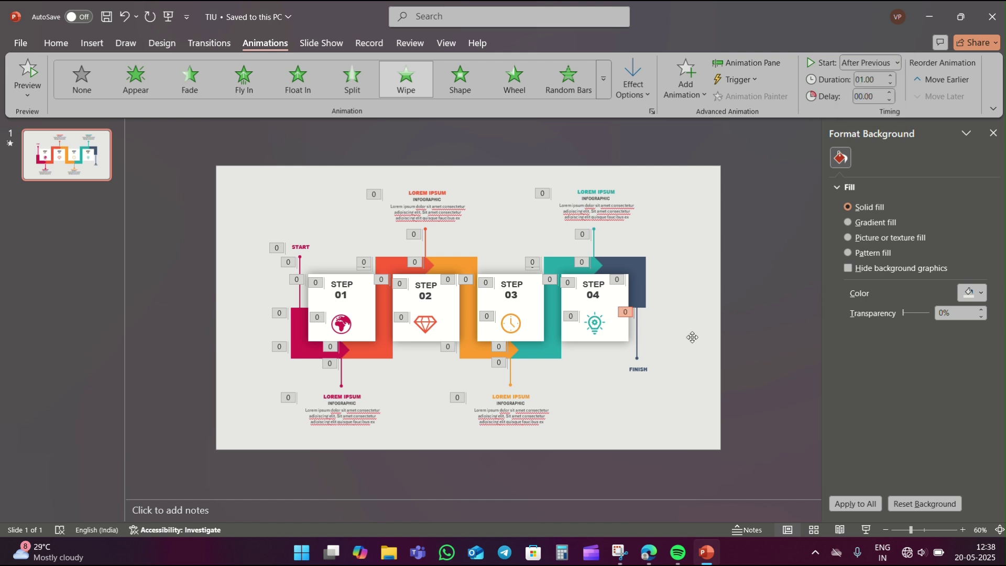
Step: Fade in the FINISH label after previous, then preview the slideshow
click(645, 370)
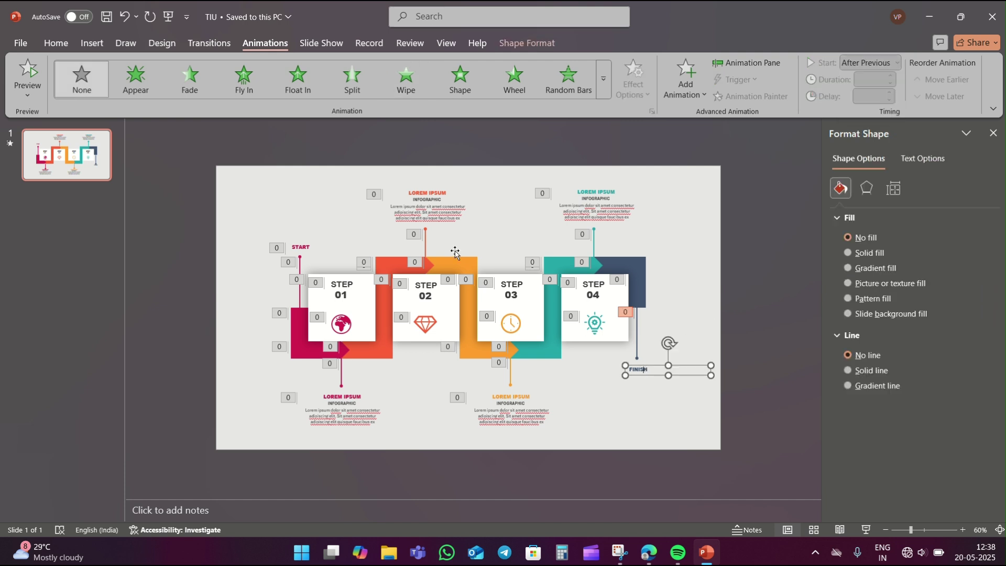
click(189, 78)
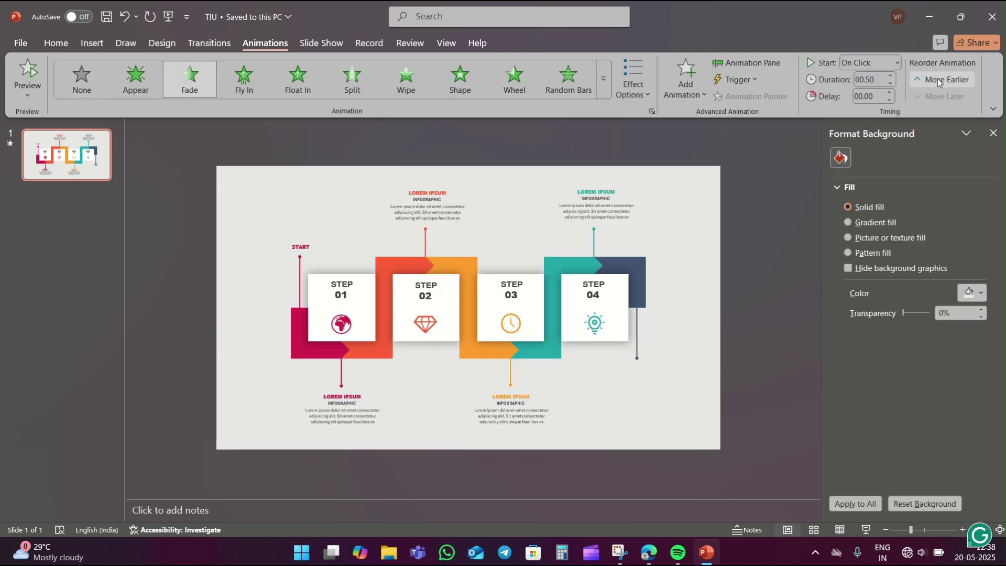
click(891, 64)
click(869, 111)
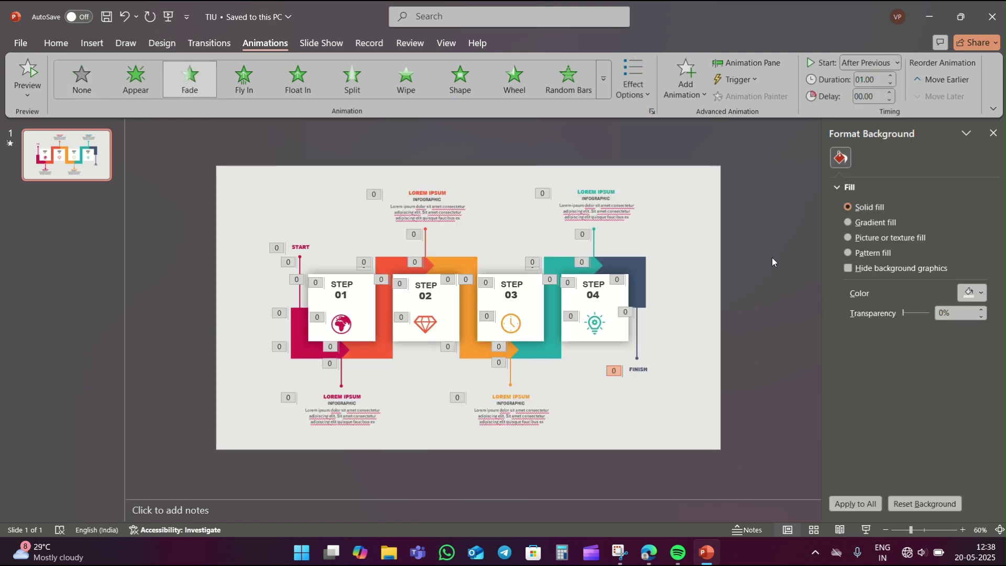
click(772, 451)
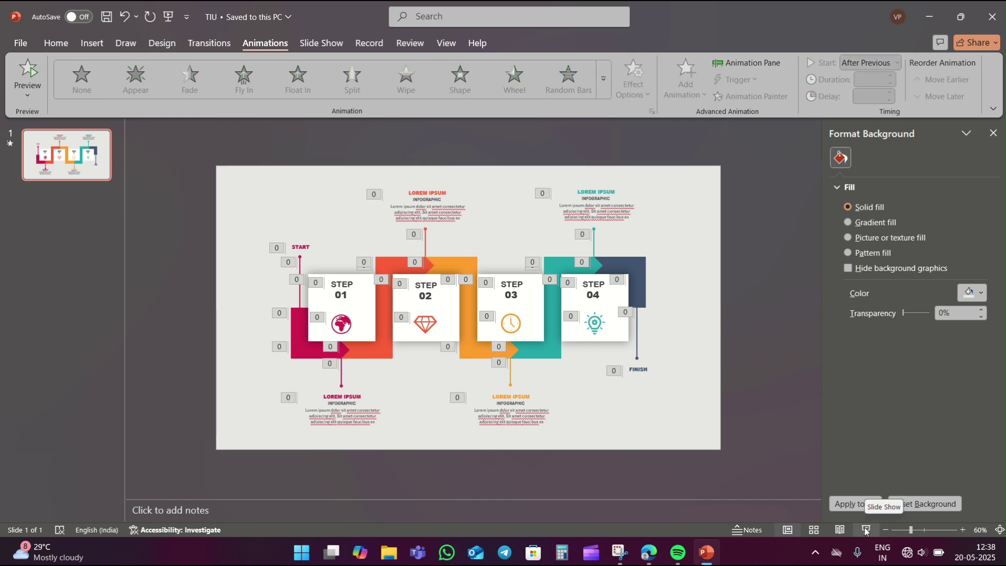
click(865, 530)
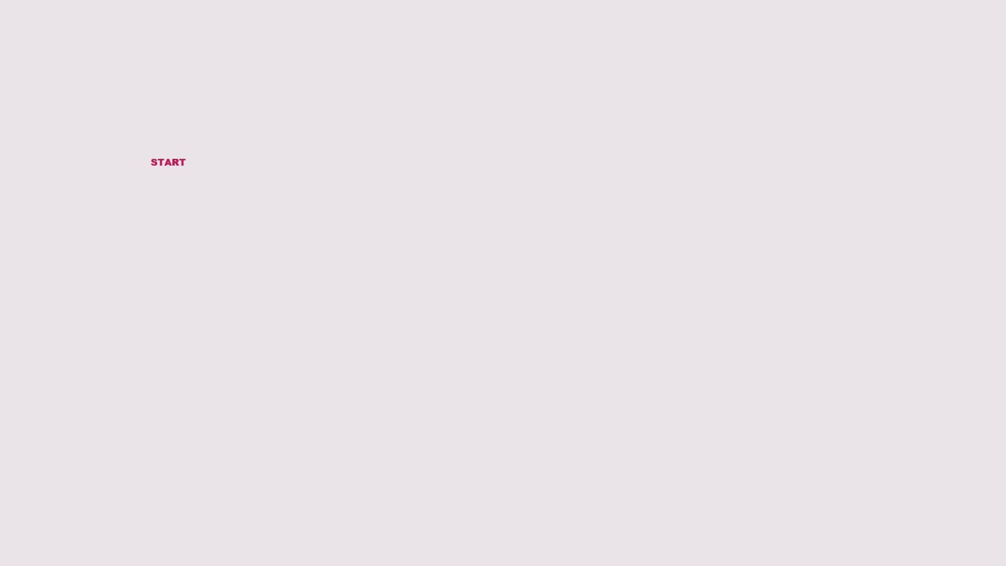